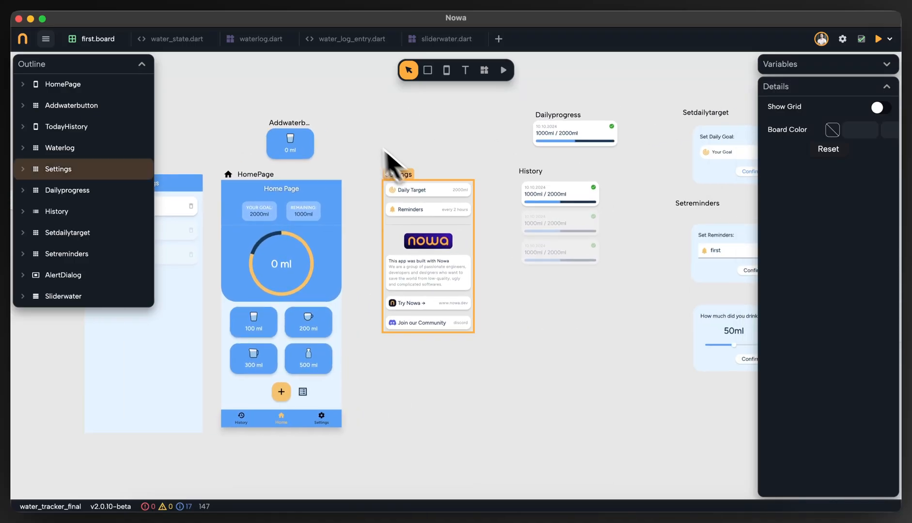
Examine the home page, the "How much did you drink?" dialog and the Sliderwater component on the board.
drag(597, 292, 399, 282)
scroll(615, 232, up, 3)
drag(624, 245, 554, 203)
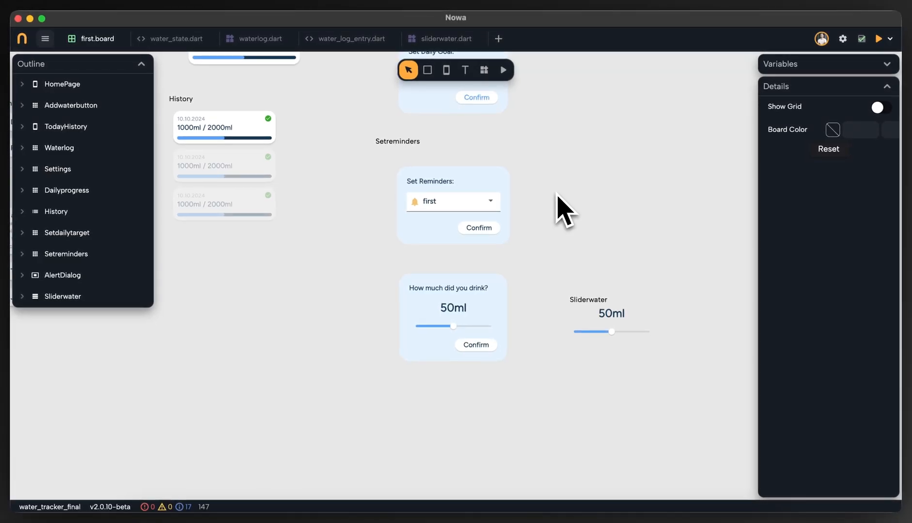
drag(556, 199, 554, 181)
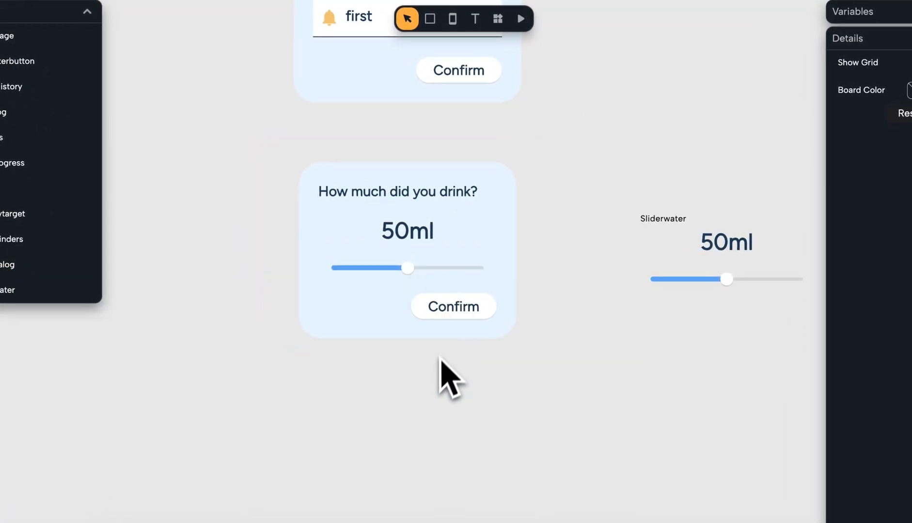
scroll(276, 264, down, 5)
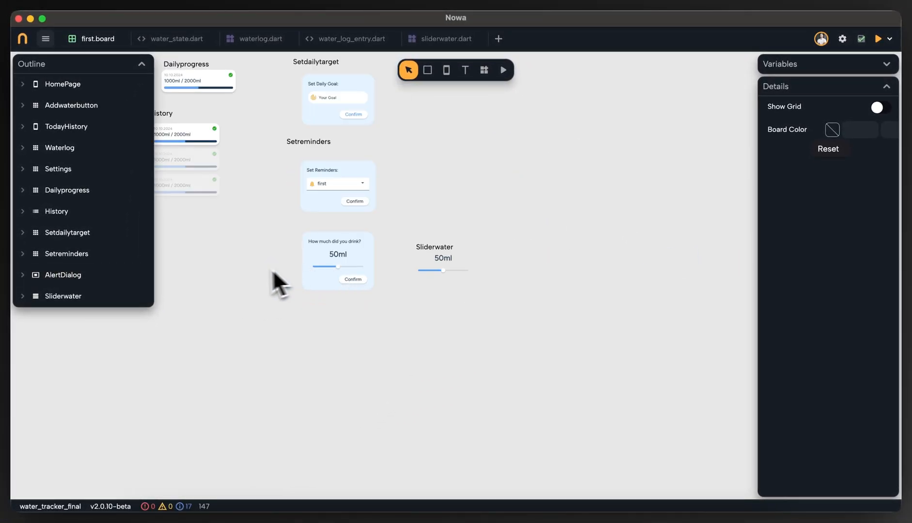
drag(273, 269, 458, 266)
drag(246, 269, 391, 270)
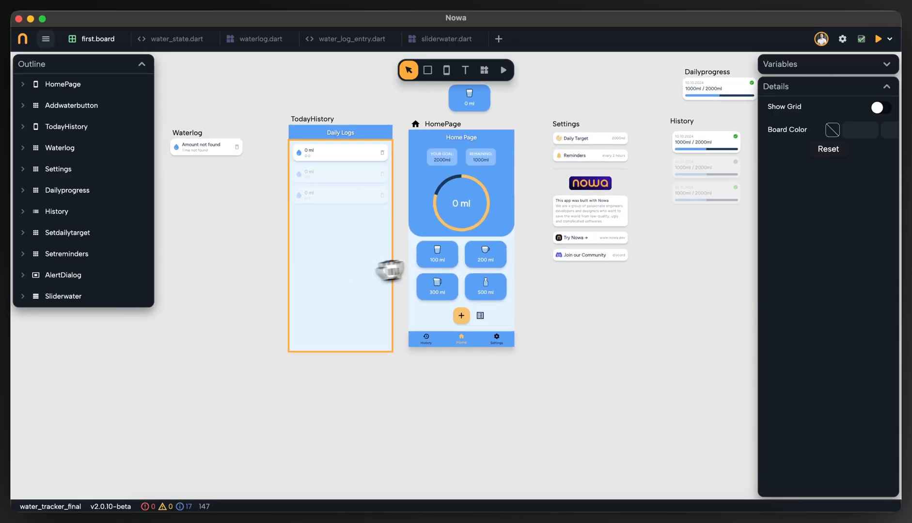
scroll(442, 356, up, 5)
drag(638, 268, 554, 371)
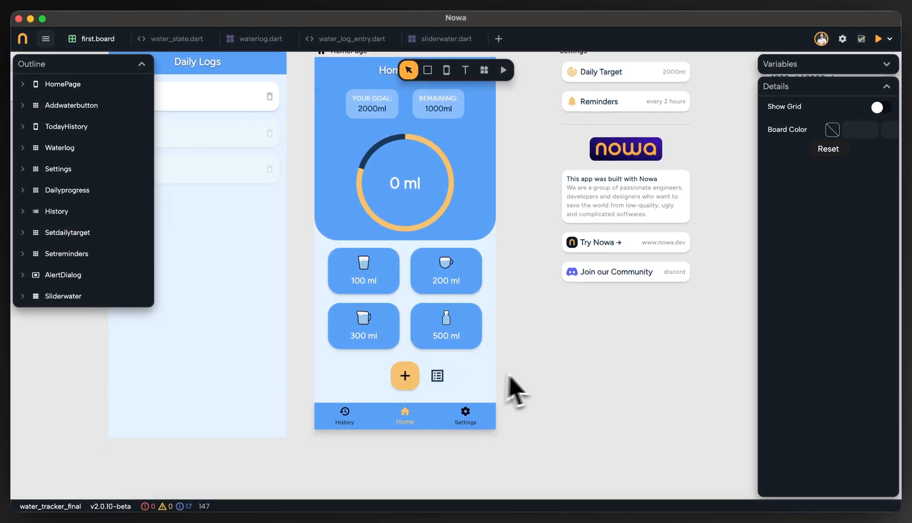
drag(589, 375, 145, 356)
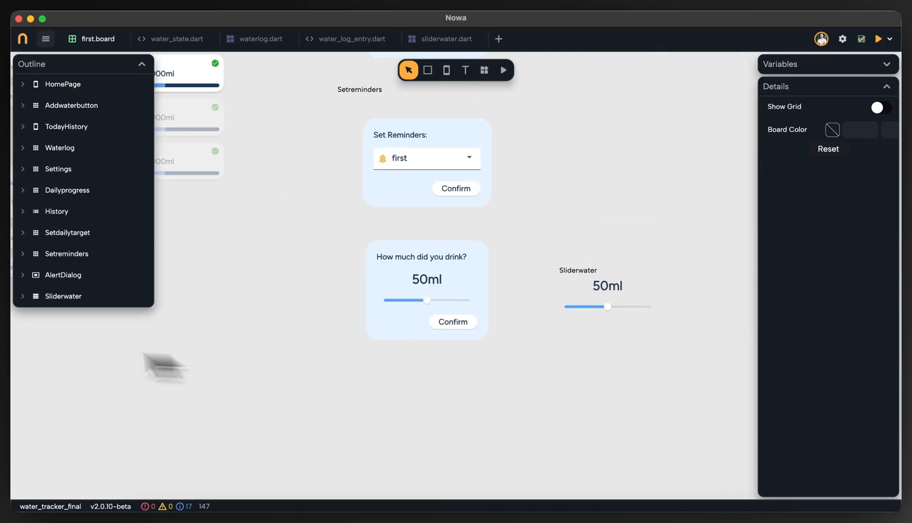
scroll(511, 322, up, 2)
scroll(536, 339, down, 1)
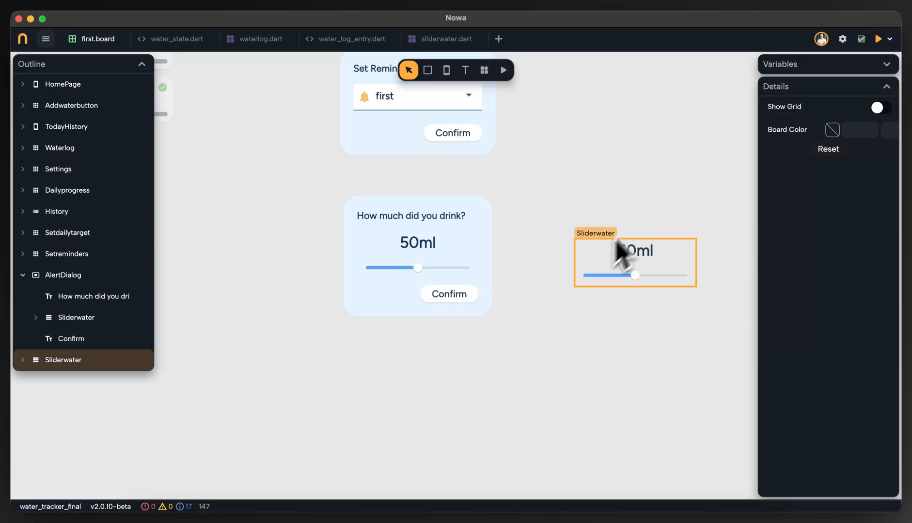
Place a new Alert Dialog widget on the empty board area beside the Setreminders card.
scroll(567, 185, up, 3)
scroll(559, 219, right, 4)
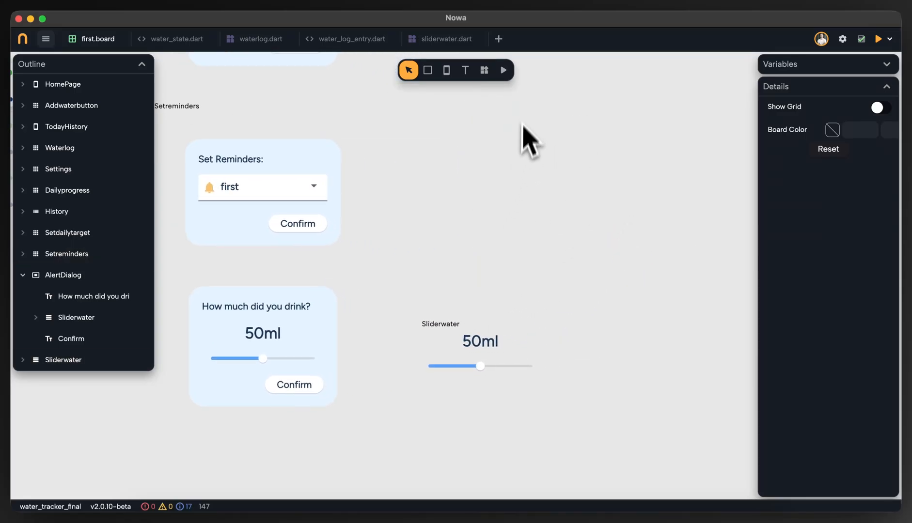
click(484, 71)
text(al)
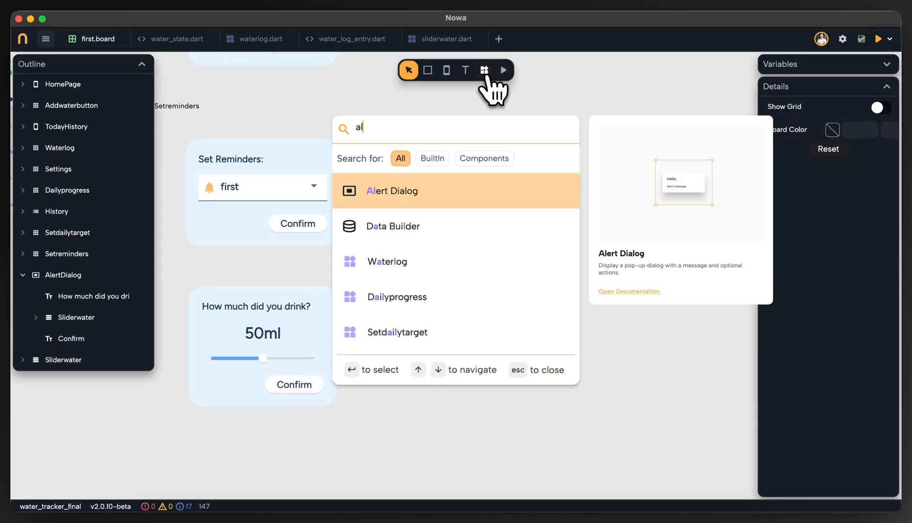
click(420, 189)
click(534, 196)
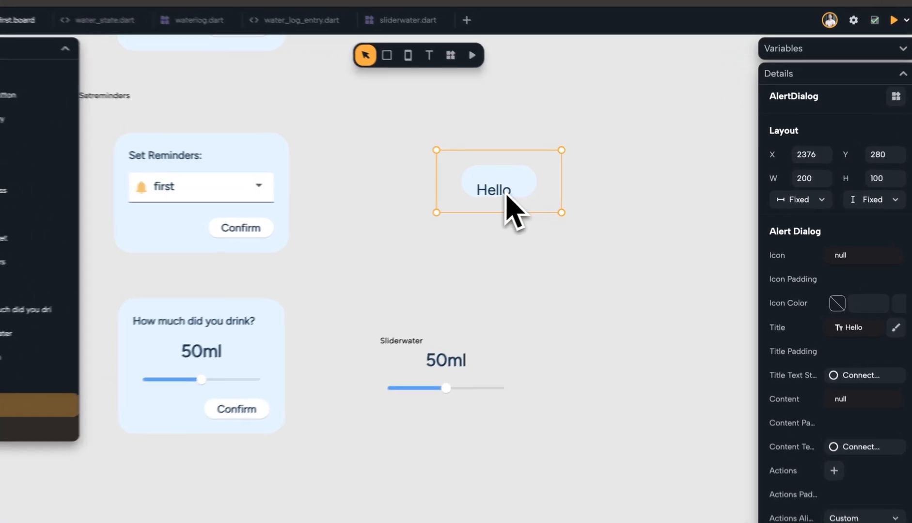
Enlarge the new alert dialog to 378 by 249 and move it to X 2328, Y 176.
drag(496, 210, 503, 302)
drag(556, 218, 667, 213)
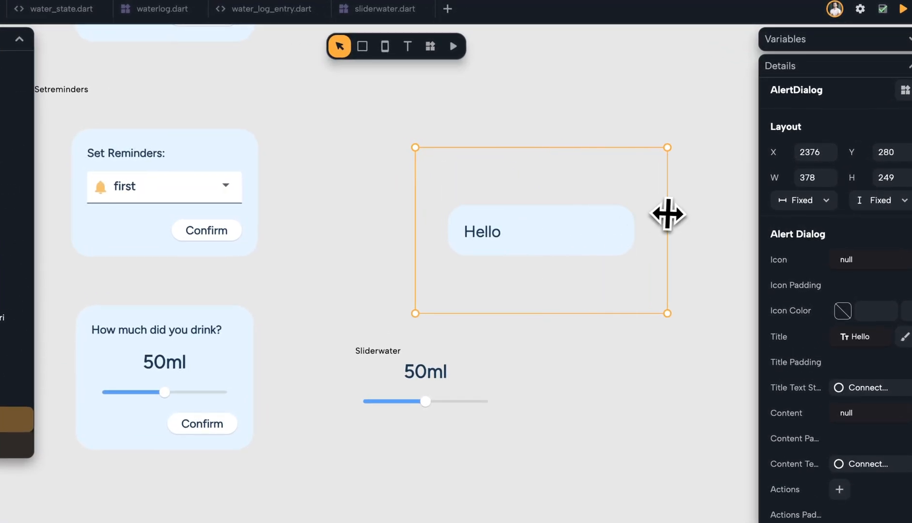
drag(587, 254, 548, 171)
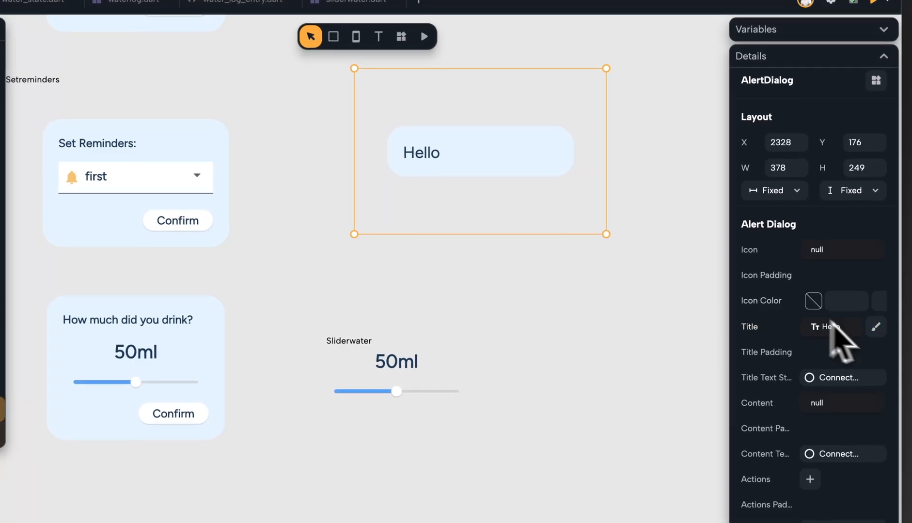
Set an Image widget as the new alert dialog's content and make the dialog taller.
scroll(840, 338, down, 2)
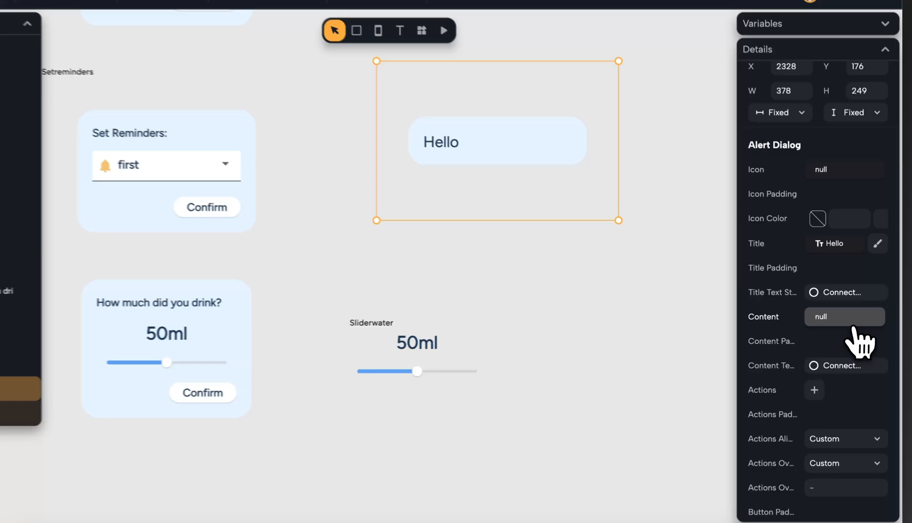
click(858, 321)
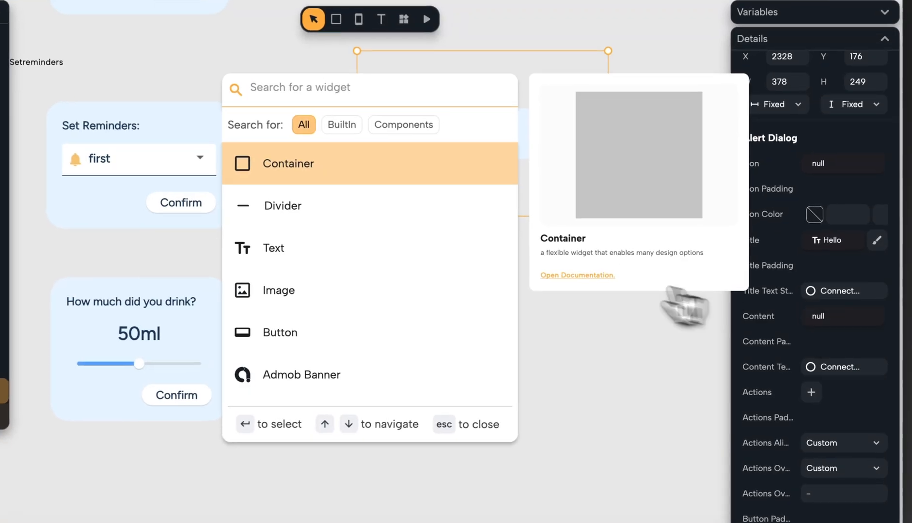
click(388, 291)
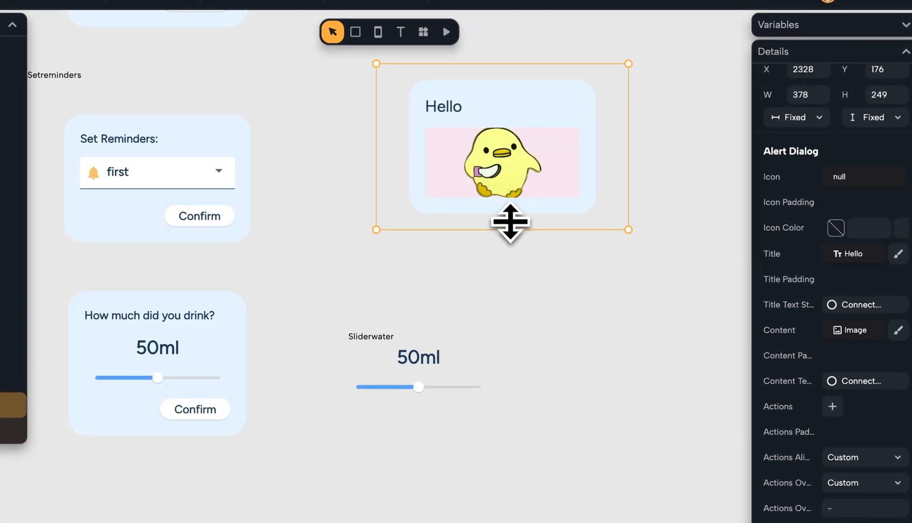
drag(511, 223, 517, 288)
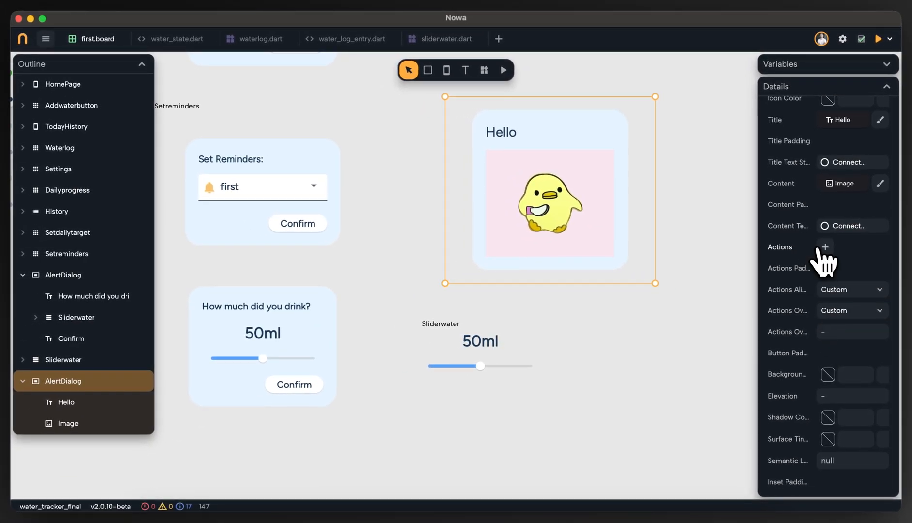
Add one action to the new alert dialog and replace its placeholder with a Button widget.
click(825, 248)
click(847, 272)
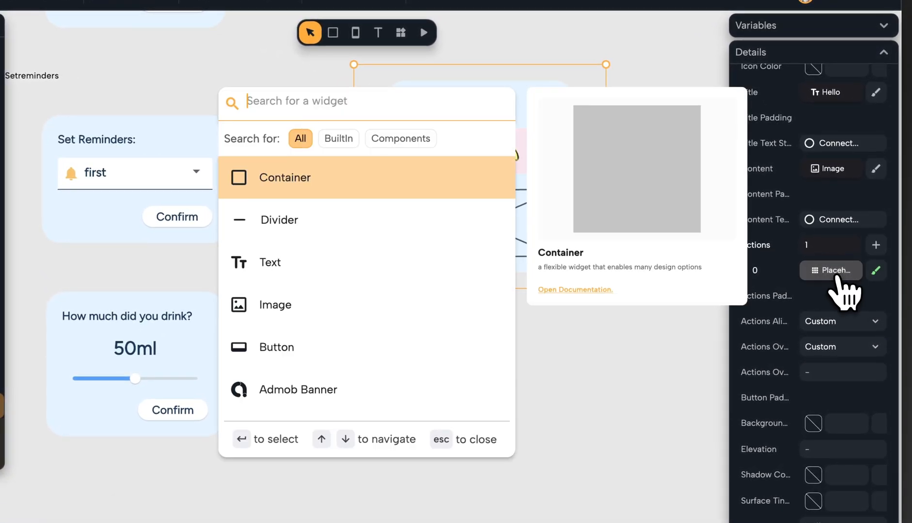
text(but)
key(Down)
key(Down)
key(Return)
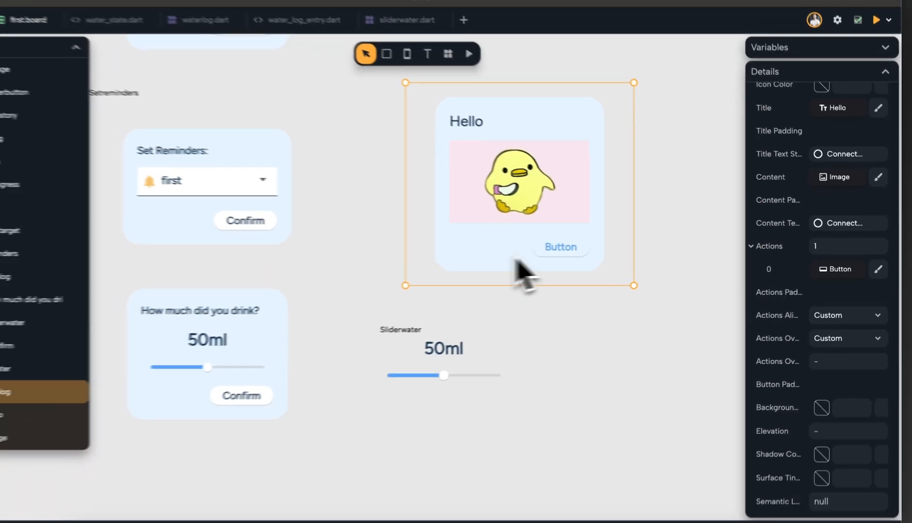
Delete the sample alert dialog containing the image and button.
drag(698, 175, 672, 214)
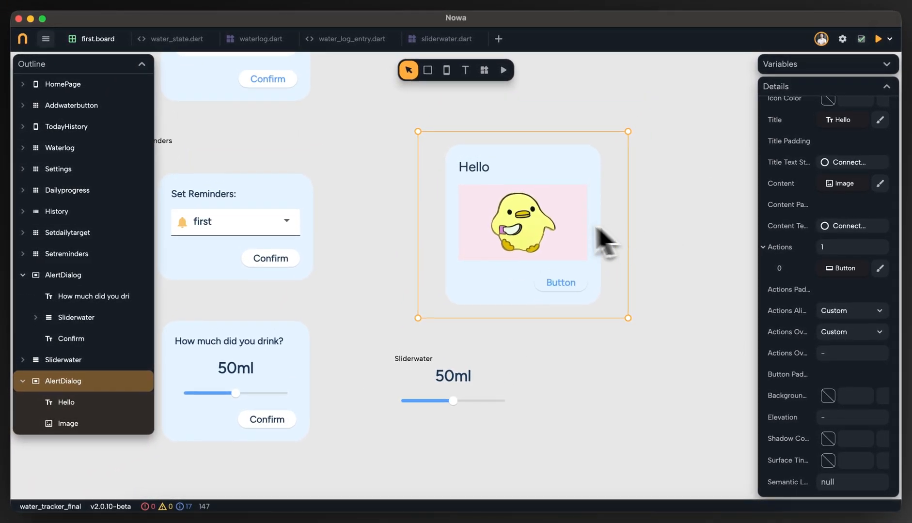
scroll(588, 285, up, 1)
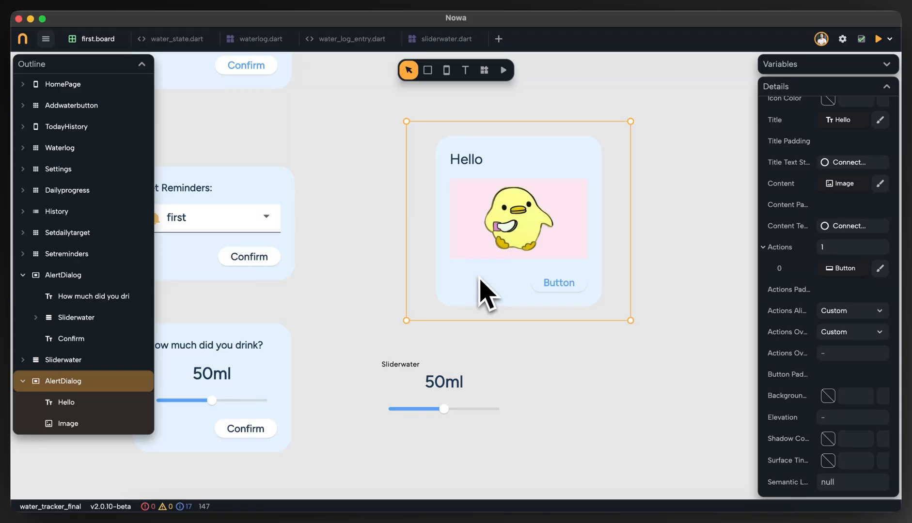
key(Delete)
Examine the "How much did you drink?" alert dialog's properties and the add button on the home page.
drag(475, 283, 625, 218)
scroll(476, 299, up, 2)
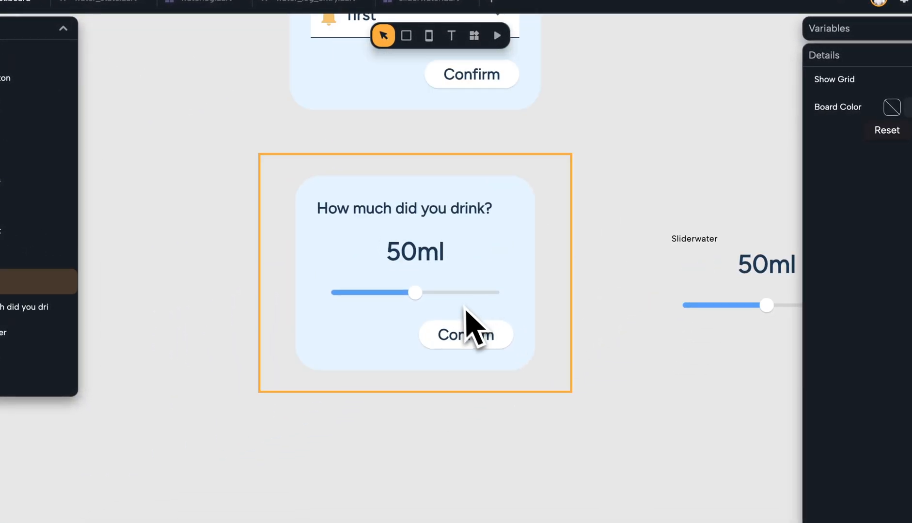
drag(614, 362, 631, 303)
drag(493, 176, 468, 278)
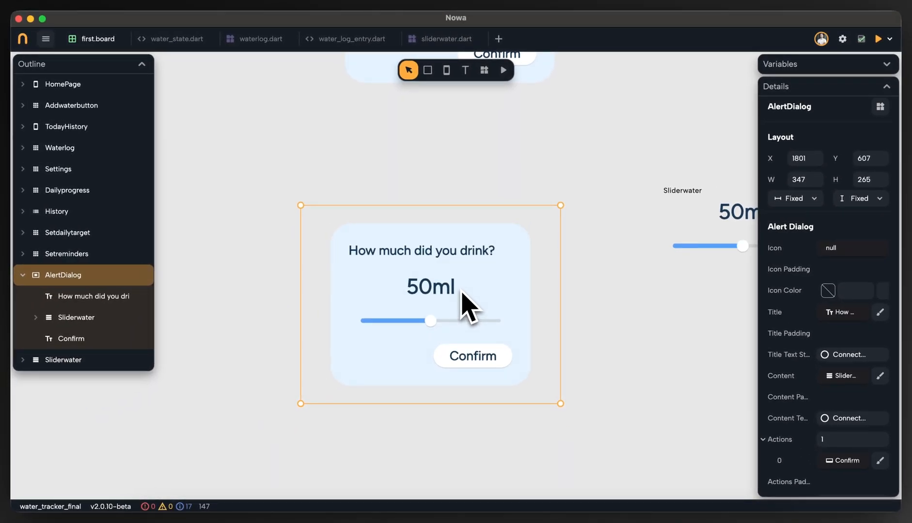
scroll(417, 296, down, 3)
drag(355, 300, 539, 298)
drag(166, 271, 555, 289)
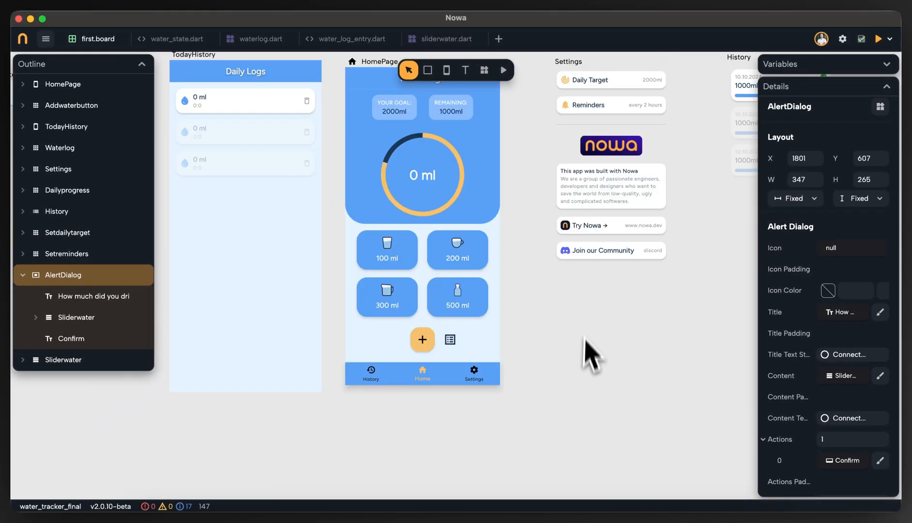
scroll(472, 382, up, 2)
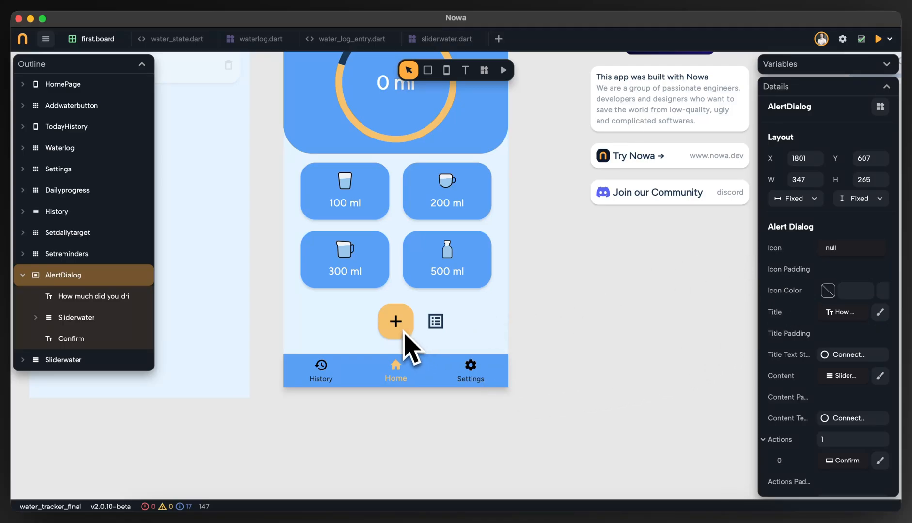
scroll(513, 414, right, 15)
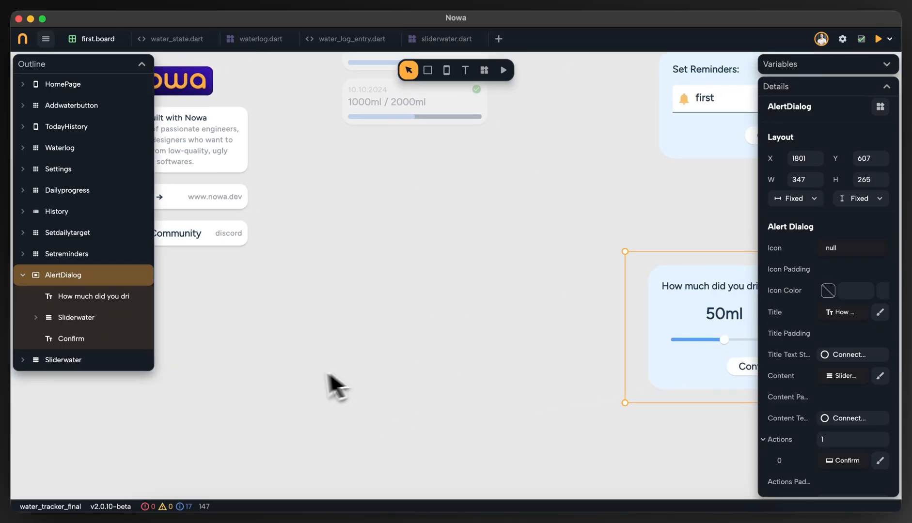
scroll(643, 333, up, 1)
drag(701, 347, 562, 330)
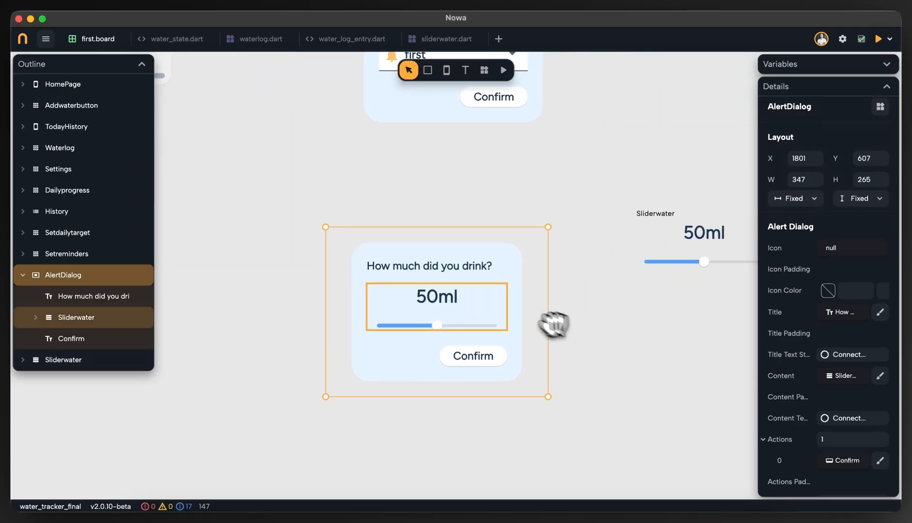
Convert the "How much did you drink?" alert dialog into a new component named CustomAmountDialog.
scroll(510, 306, up, 1)
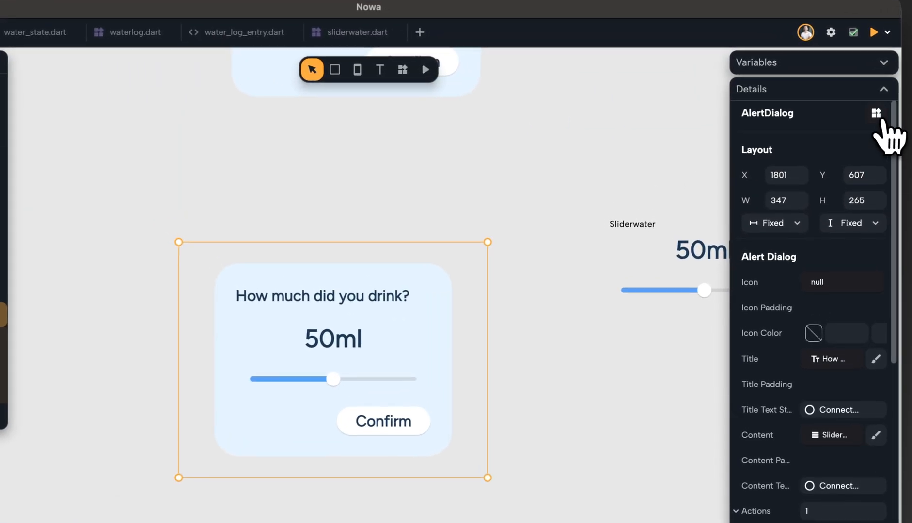
click(881, 107)
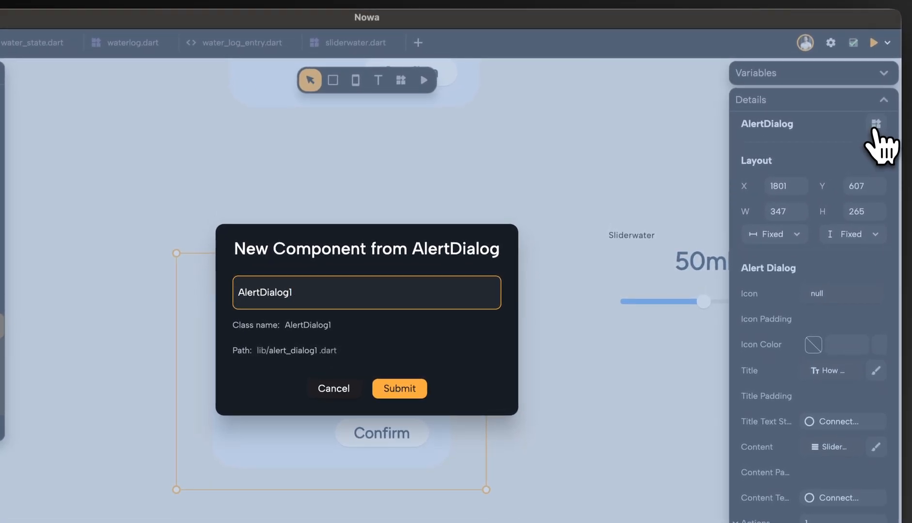
key(super+a)
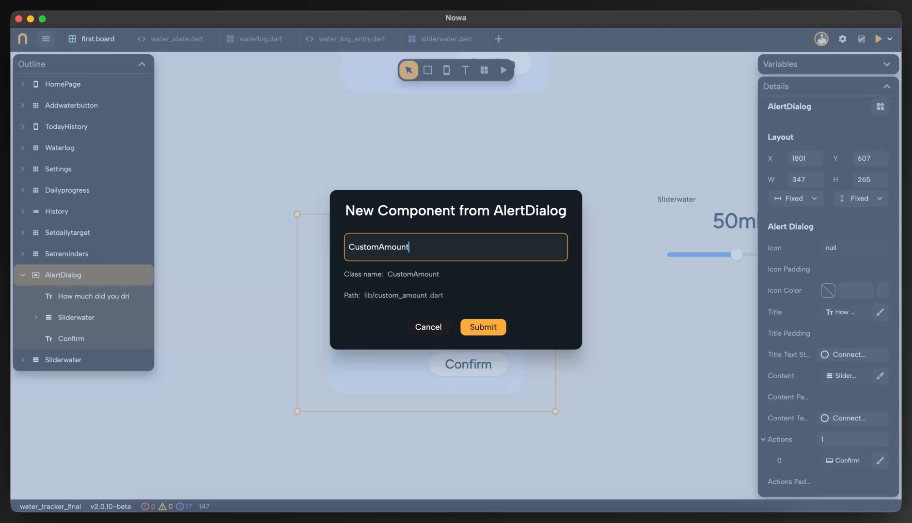
click(489, 314)
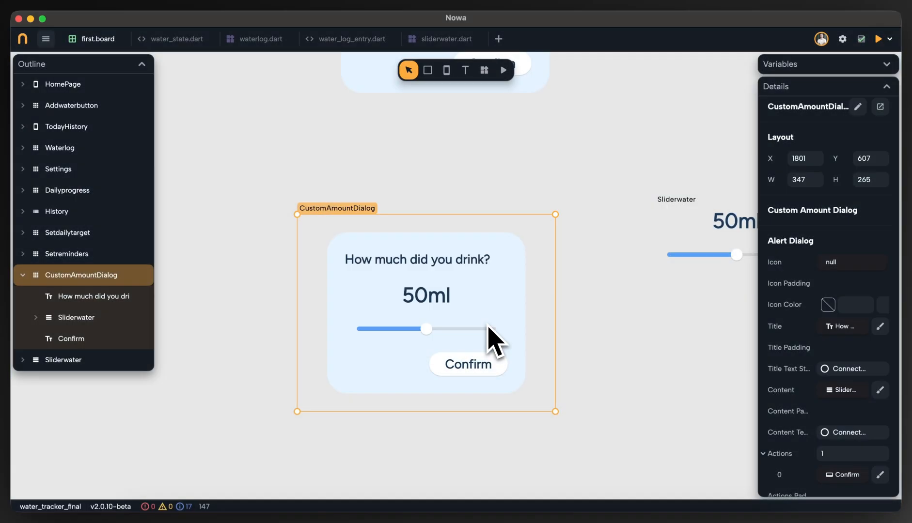
click(467, 346)
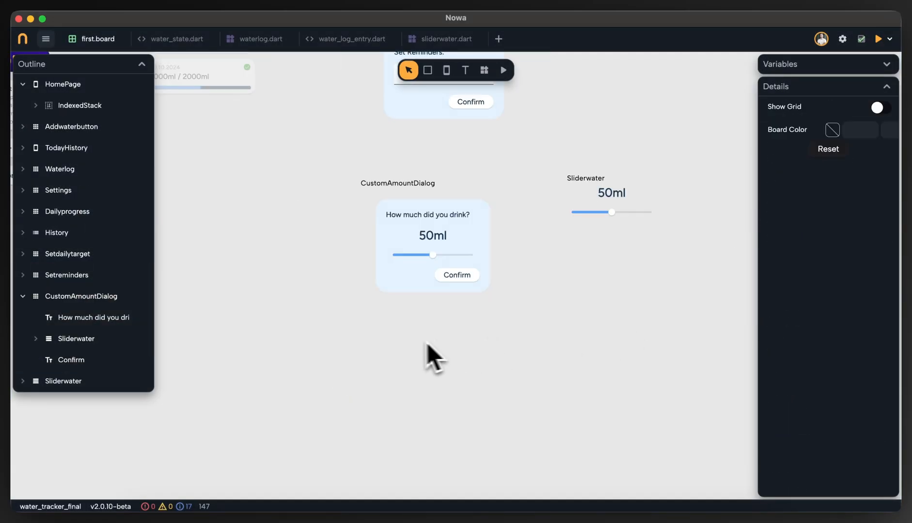
Place an instance of the HomeComp component on the empty board area below HomePage.
scroll(433, 358, left, 15)
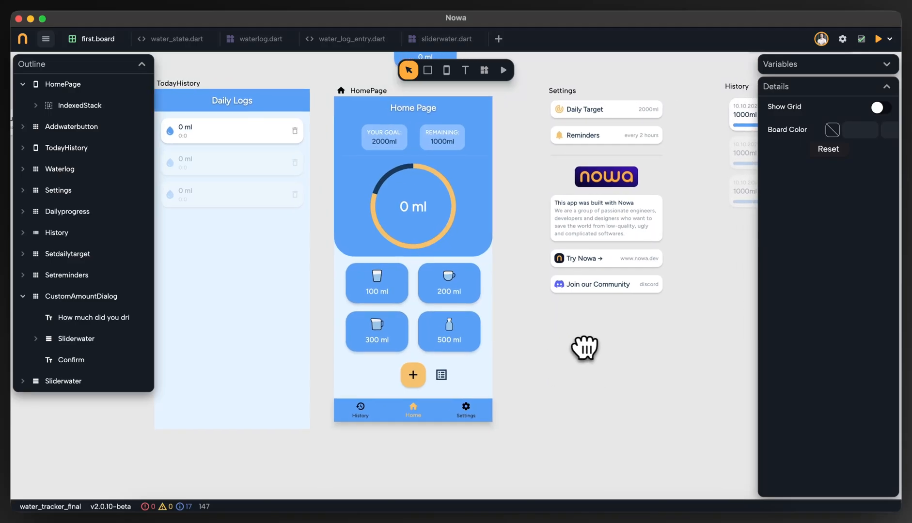
click(420, 227)
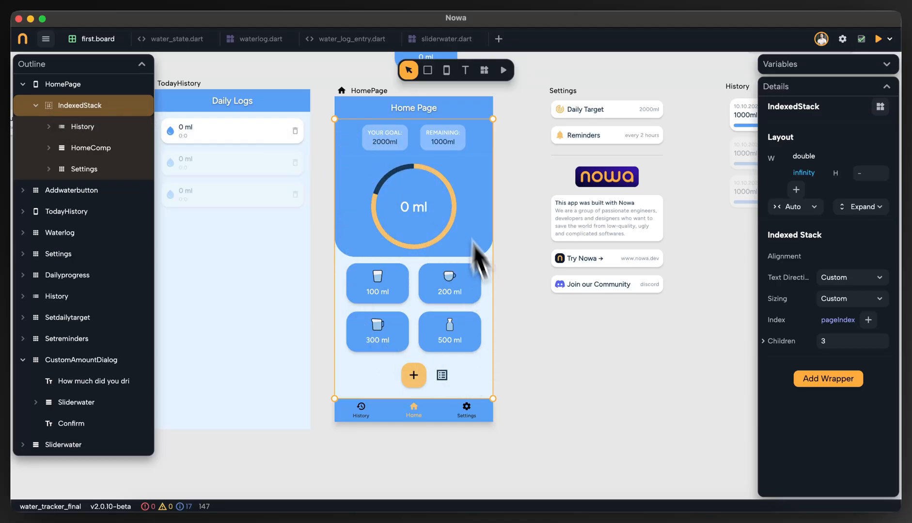
drag(536, 437, 528, 262)
scroll(528, 261, down, 3)
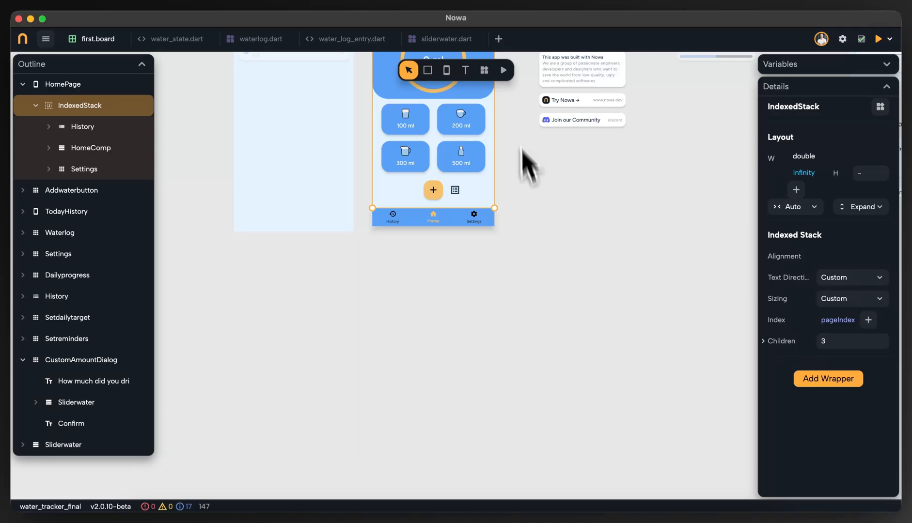
click(484, 71)
text(ho)
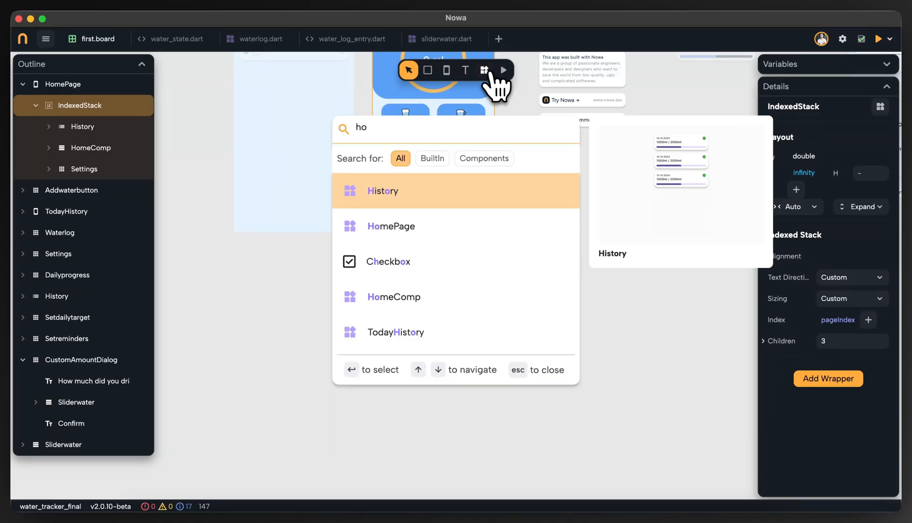
text(me)
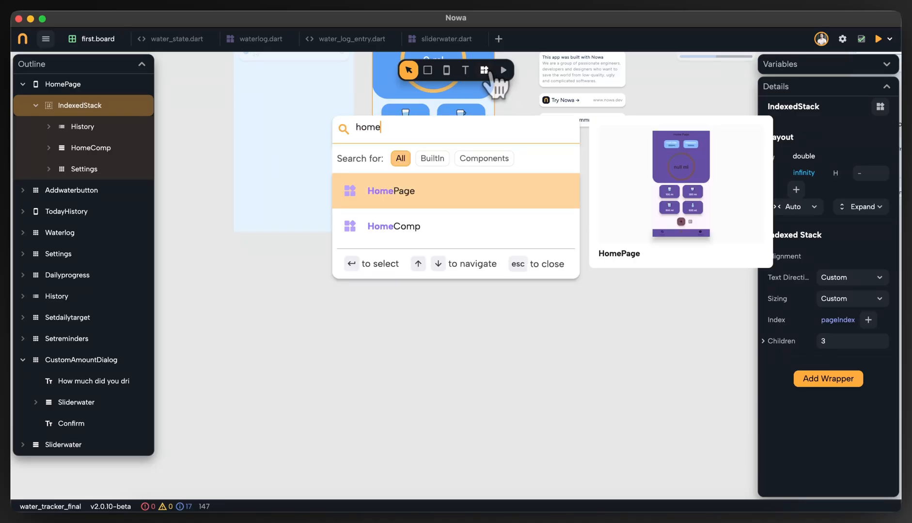
click(447, 229)
drag(414, 310, 417, 391)
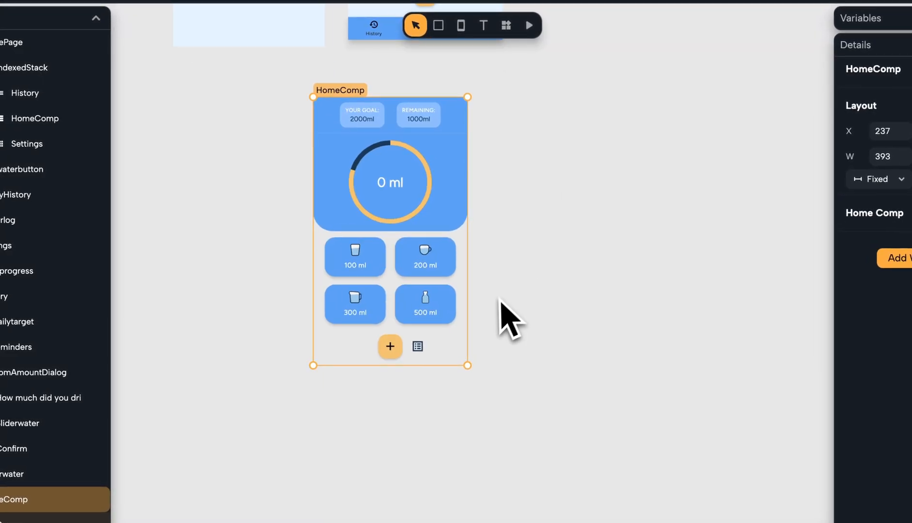
scroll(410, 274, up, 3)
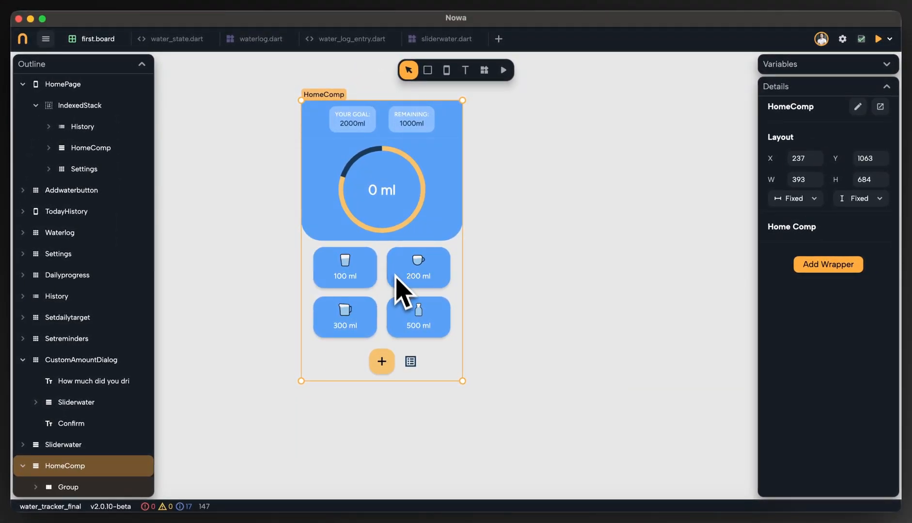
Wrap the plus icon in HomeComp with a Gesture Detector.
click(382, 362)
click(382, 362)
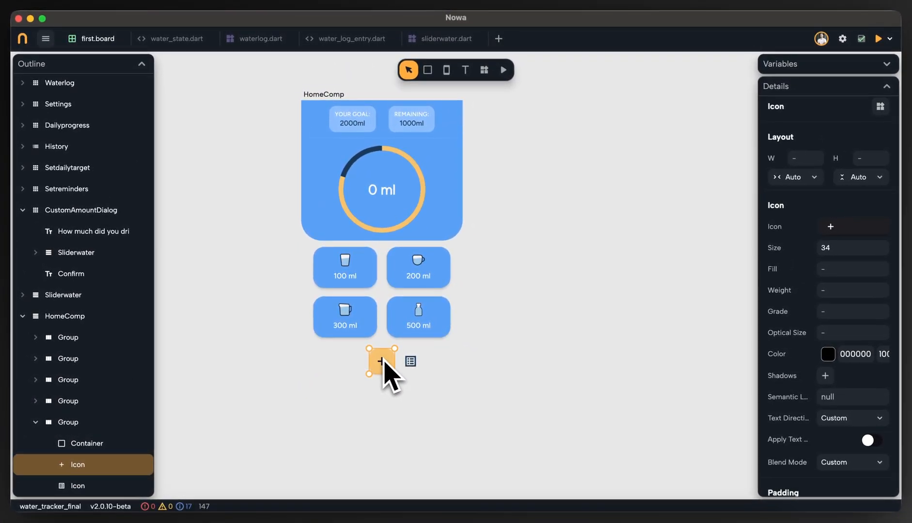
scroll(419, 383, down, 2)
scroll(857, 416, down, 10)
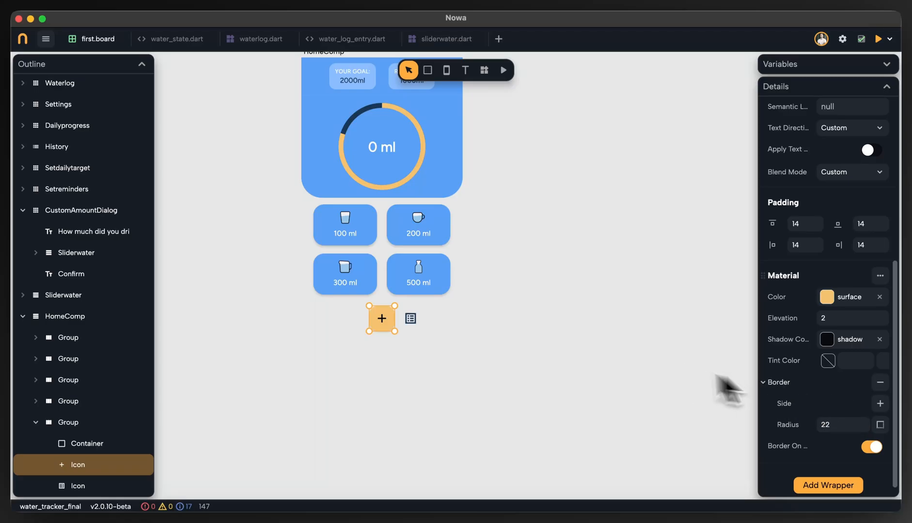
scroll(864, 408, down, 1)
click(845, 470)
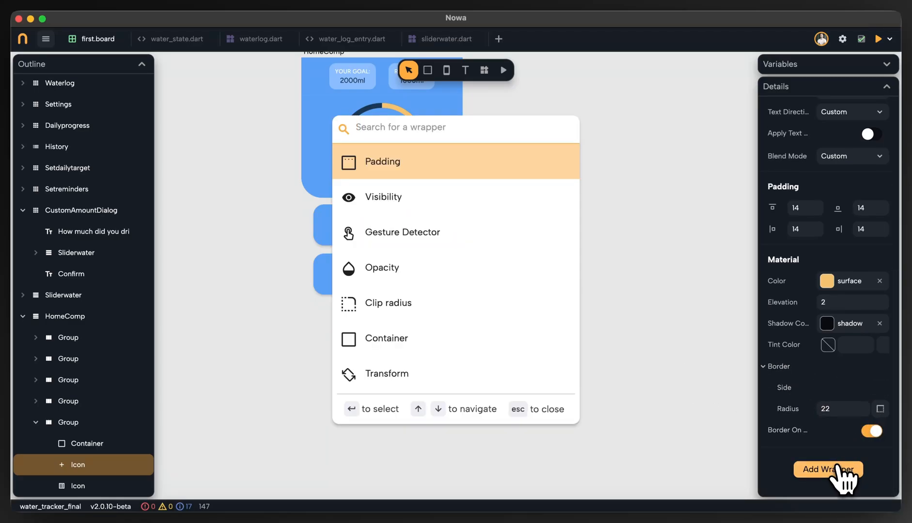
text(ges)
key(Return)
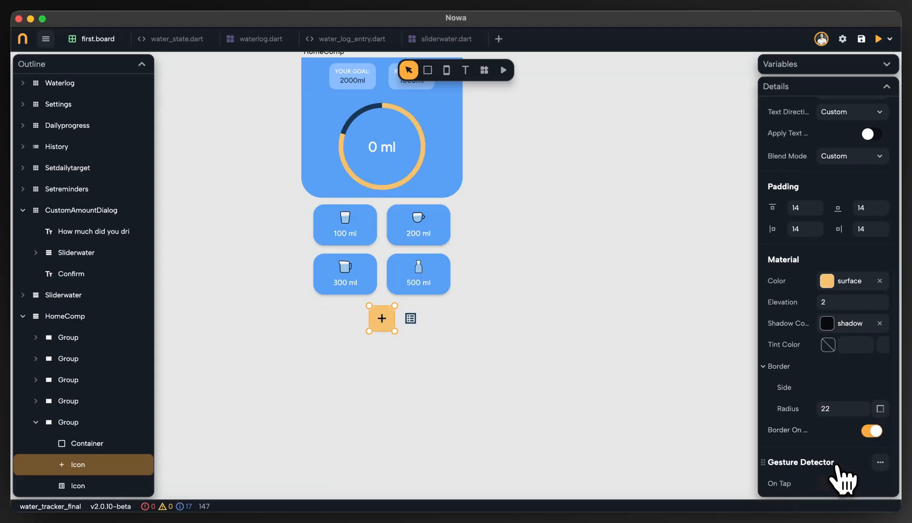
scroll(837, 465, down, 3)
drag(576, 297, 585, 349)
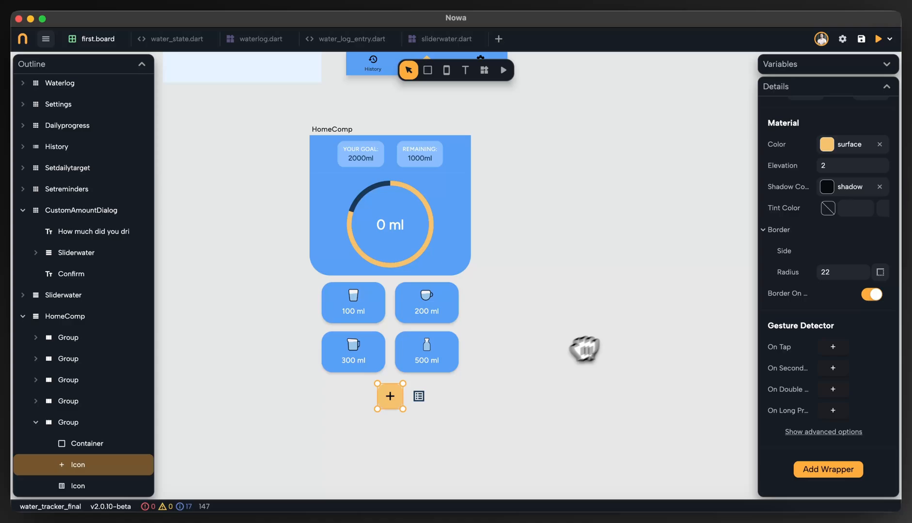
Create an On Tap action for the plus icon and add a showDialog node to its circuit.
click(834, 347)
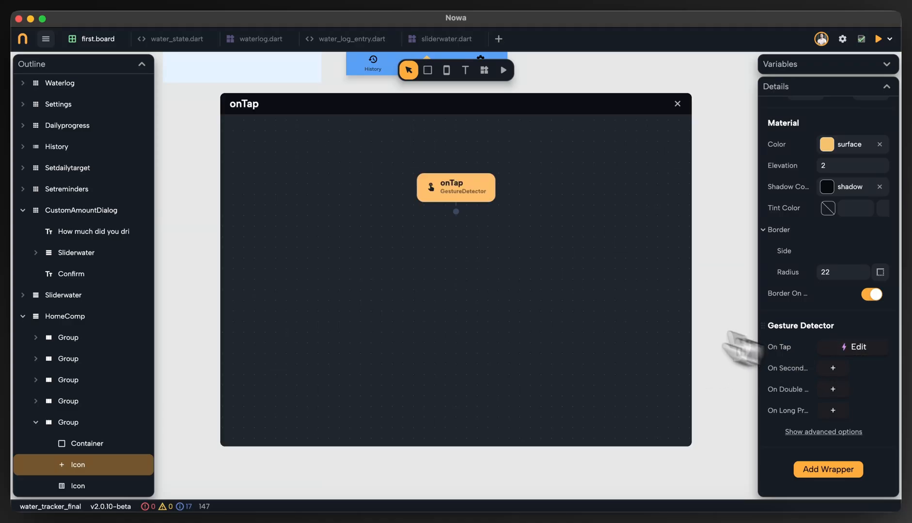
click(456, 212)
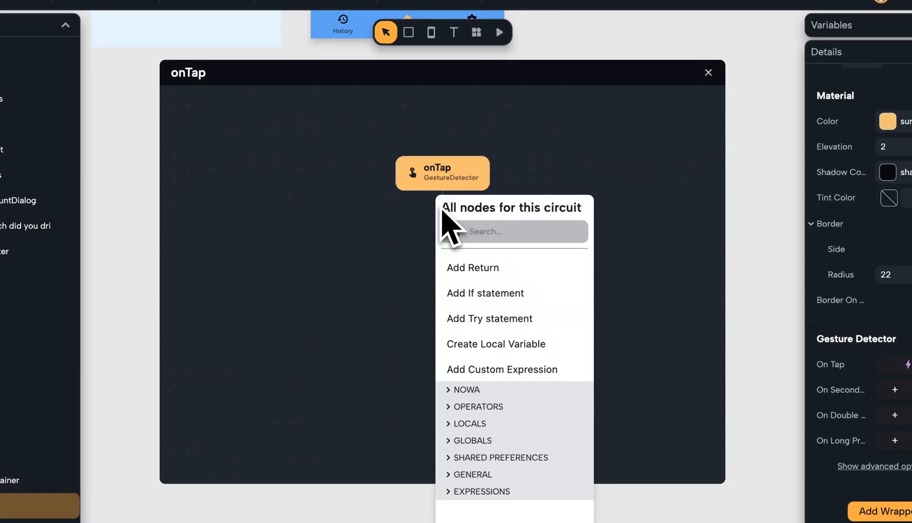
text(show)
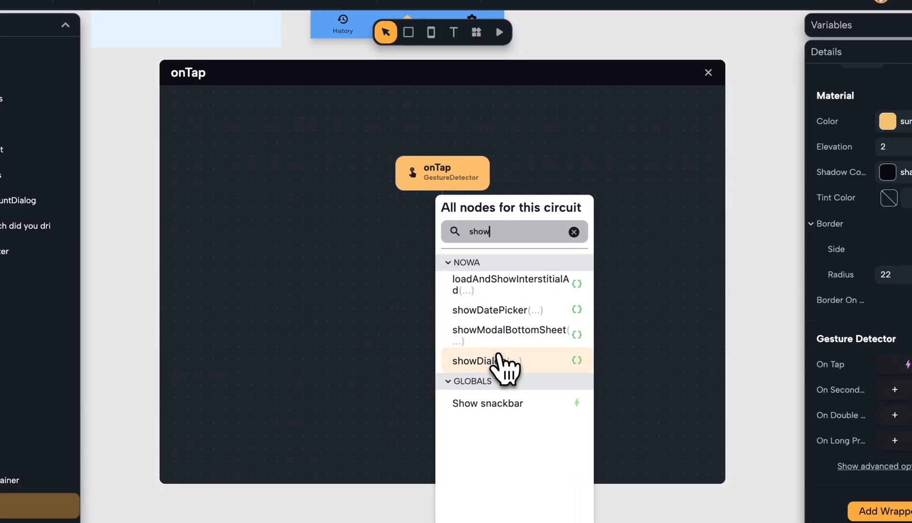
click(499, 363)
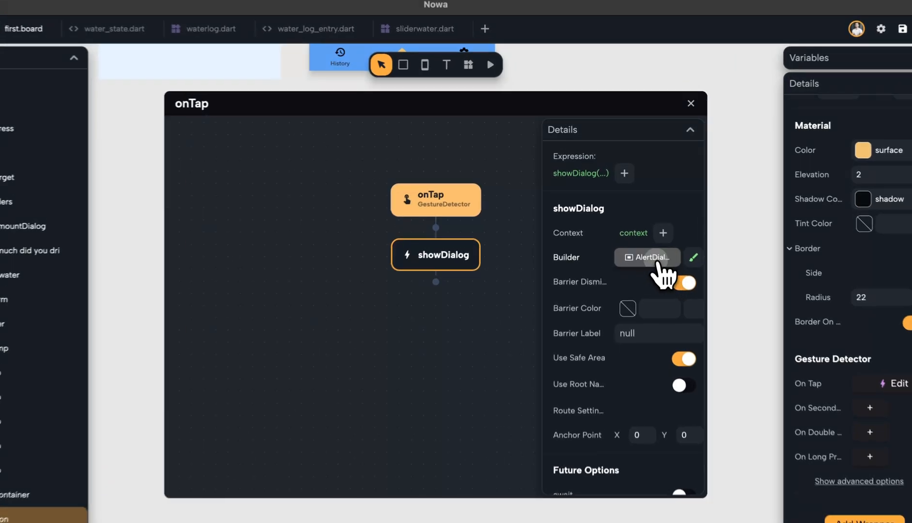
Set the showDialog builder to the CustomAmountDialog component and close the onTap circuit.
click(647, 240)
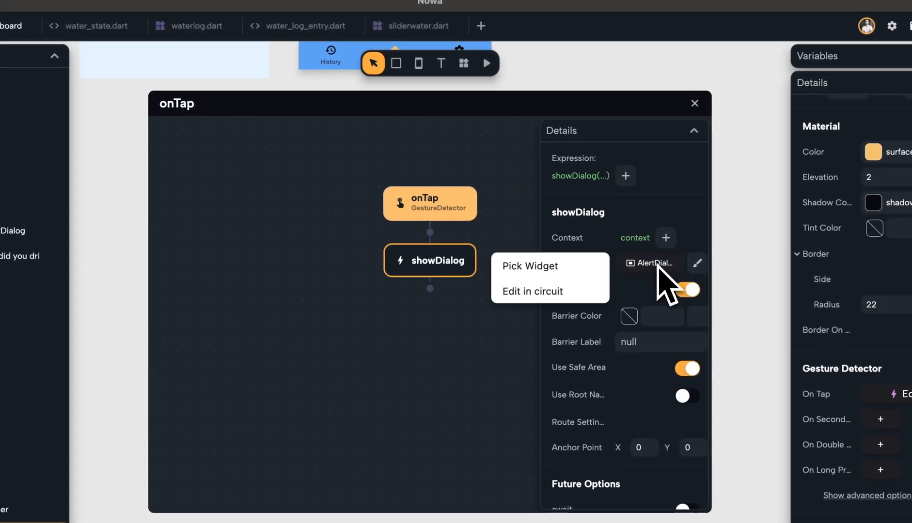
click(577, 268)
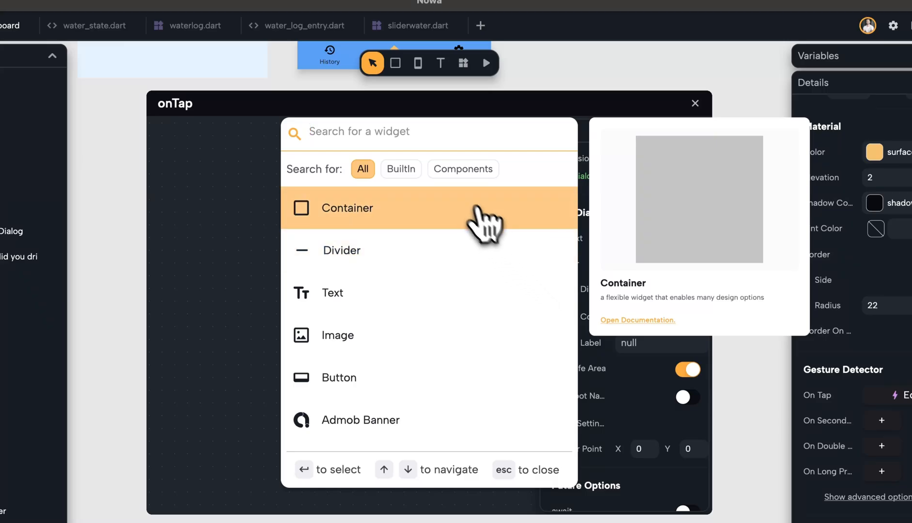
click(469, 177)
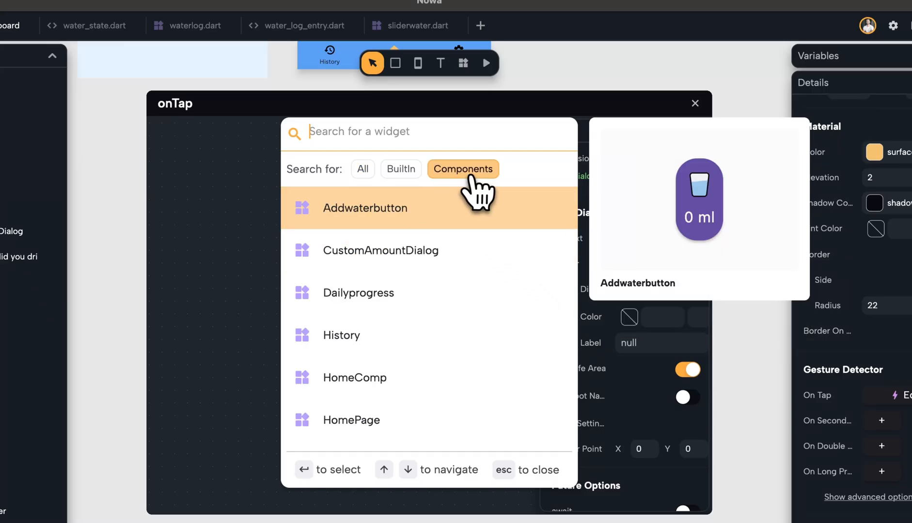
click(404, 264)
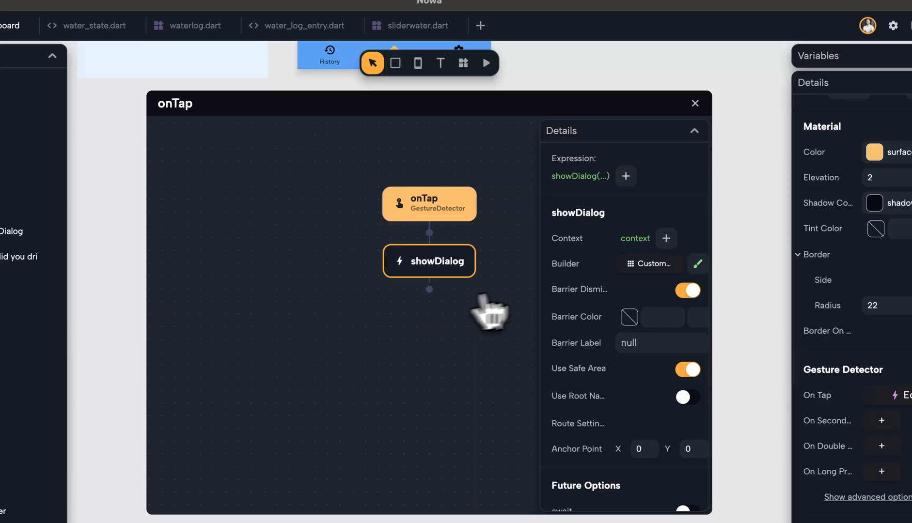
click(695, 103)
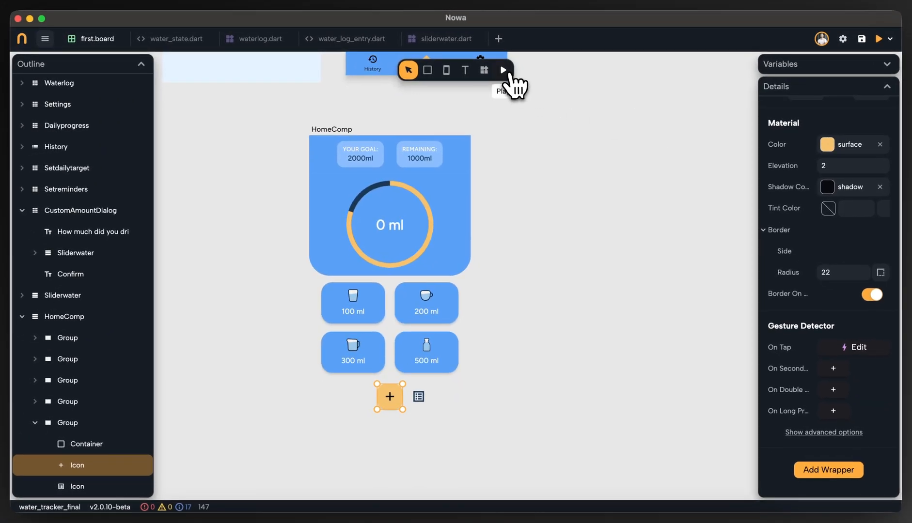
Run a preview of HomeComp, test the plus button to open the dialog, and stop the preview.
click(507, 73)
click(452, 72)
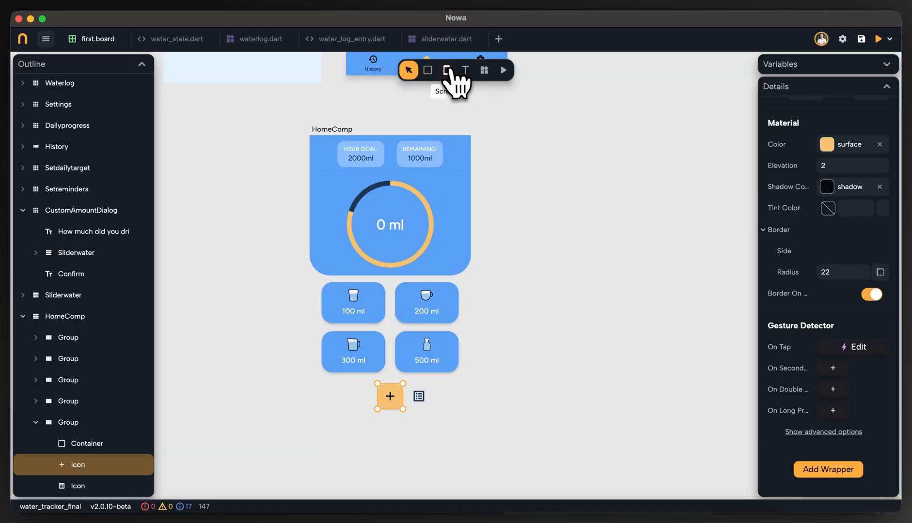
click(506, 71)
click(455, 436)
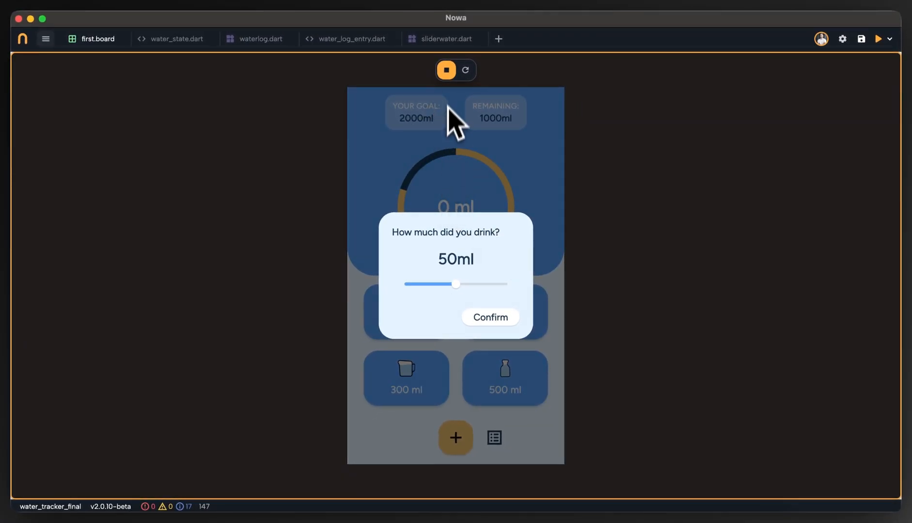
click(447, 73)
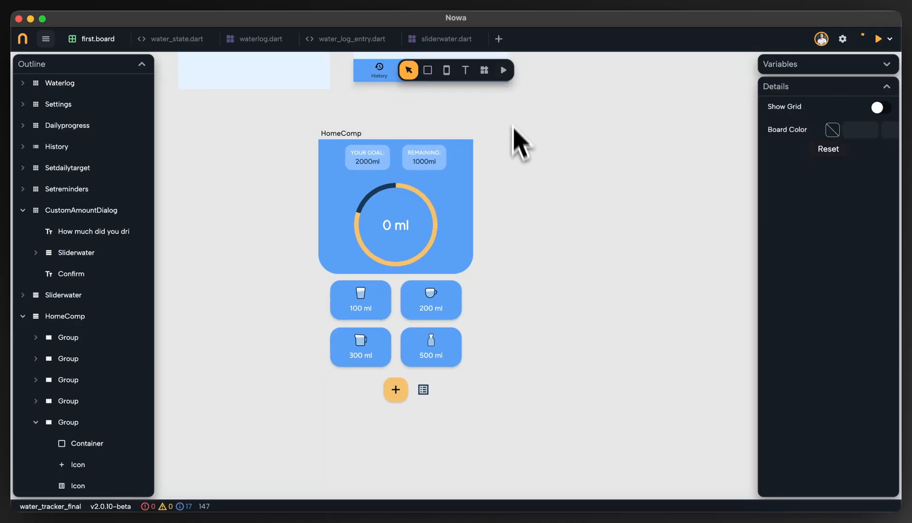
Select HomeComp and preview it on its own, stop the preview, and clear the selection.
click(335, 137)
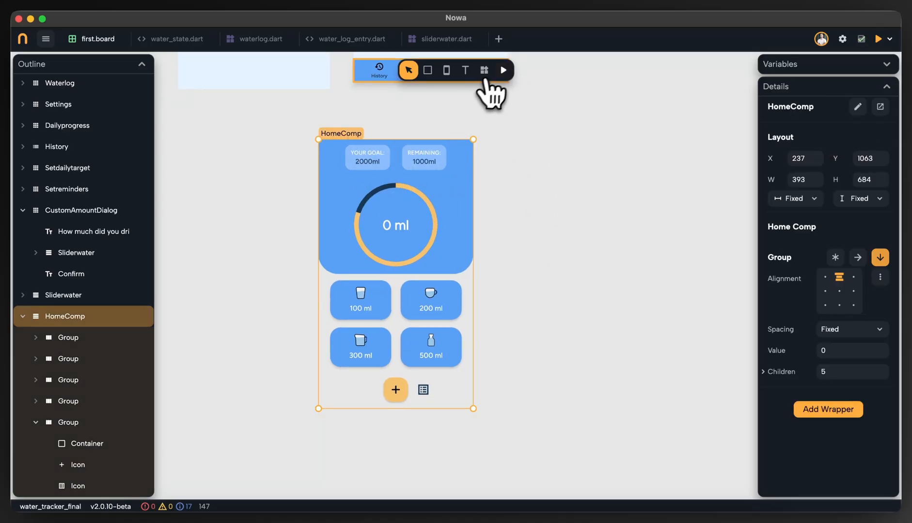
click(503, 71)
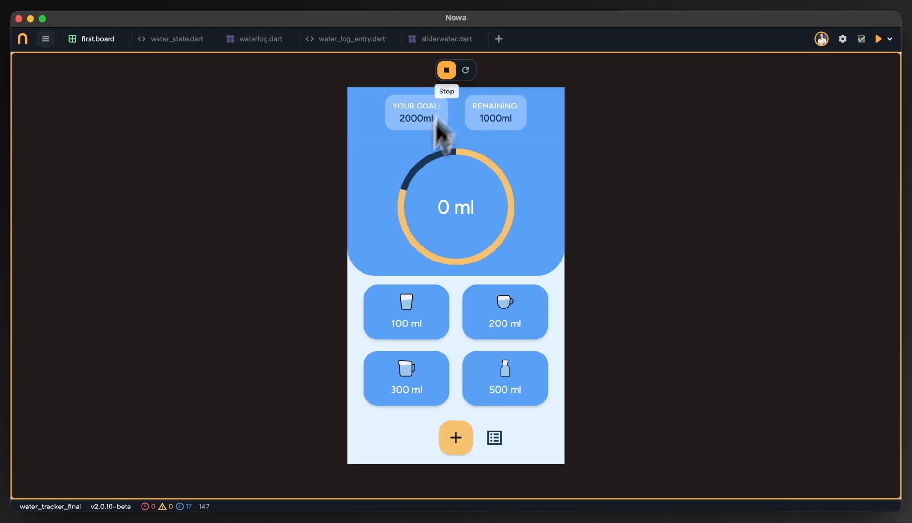
click(445, 71)
click(488, 160)
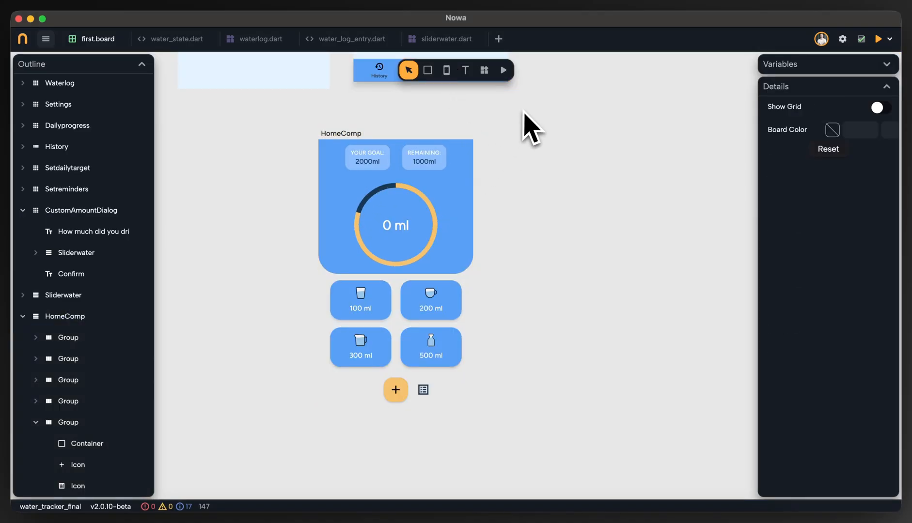
Preview the whole app from the Home Page, open the custom amount dialog with the plus button, dismiss it, and stop the preview.
click(504, 71)
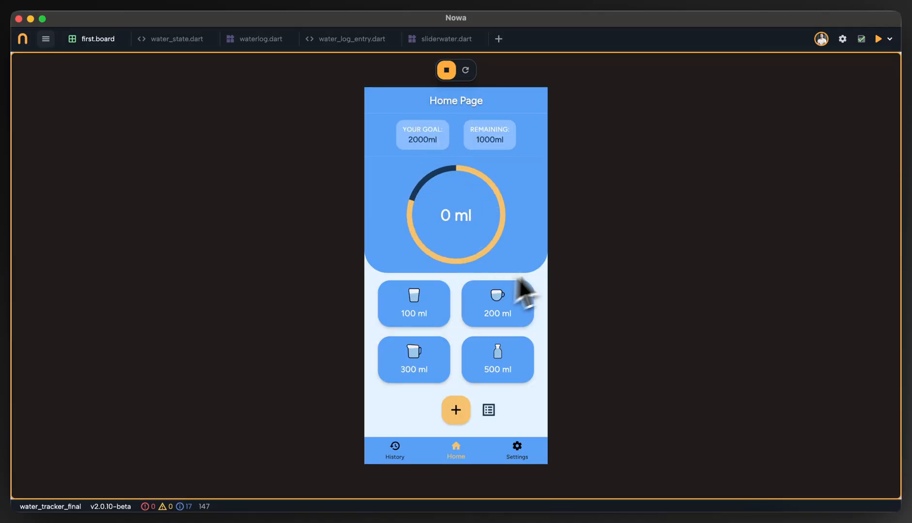
click(447, 397)
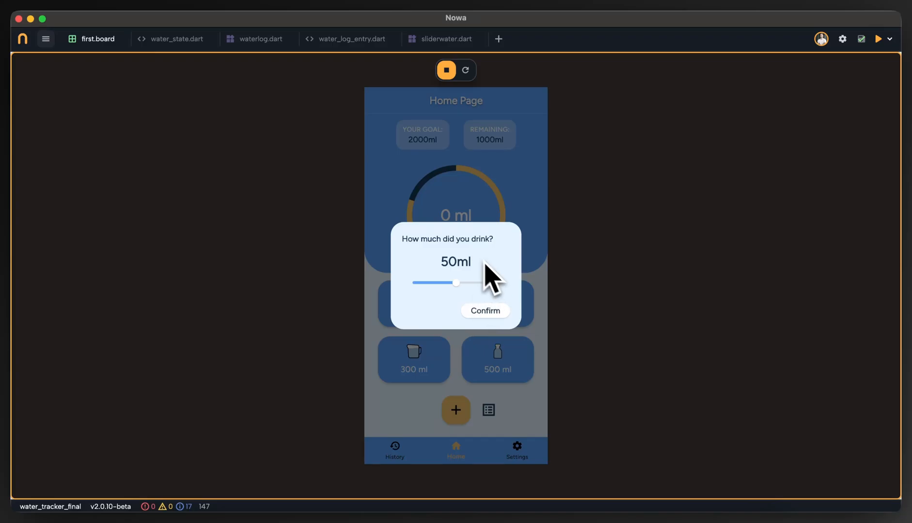
click(451, 198)
click(443, 76)
Locate the CustomAmountDialog component on the board and select it to examine its layout and alert dialog properties.
drag(523, 310, 402, 320)
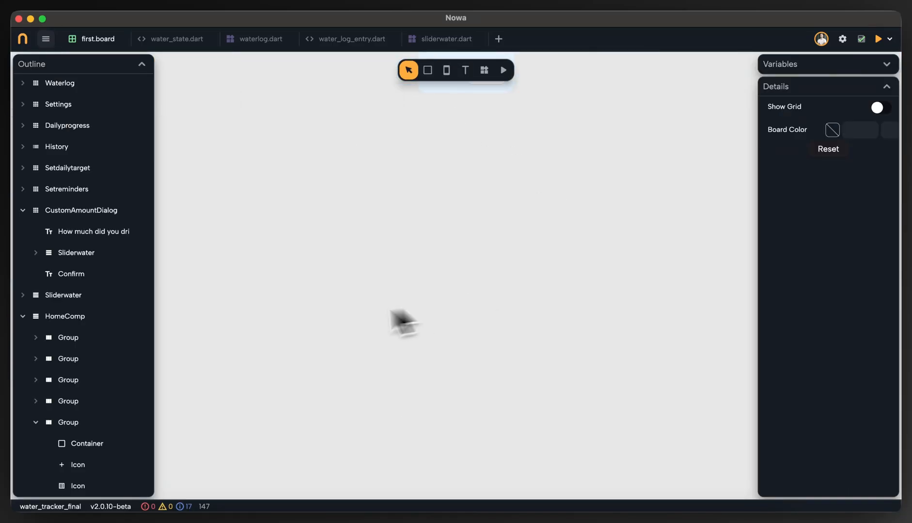
drag(556, 325, 392, 307)
scroll(408, 309, down, 3)
drag(353, 276, 488, 347)
scroll(421, 259, up, 5)
drag(421, 259, 526, 297)
scroll(503, 340, left, 7)
scroll(503, 339, down, 3)
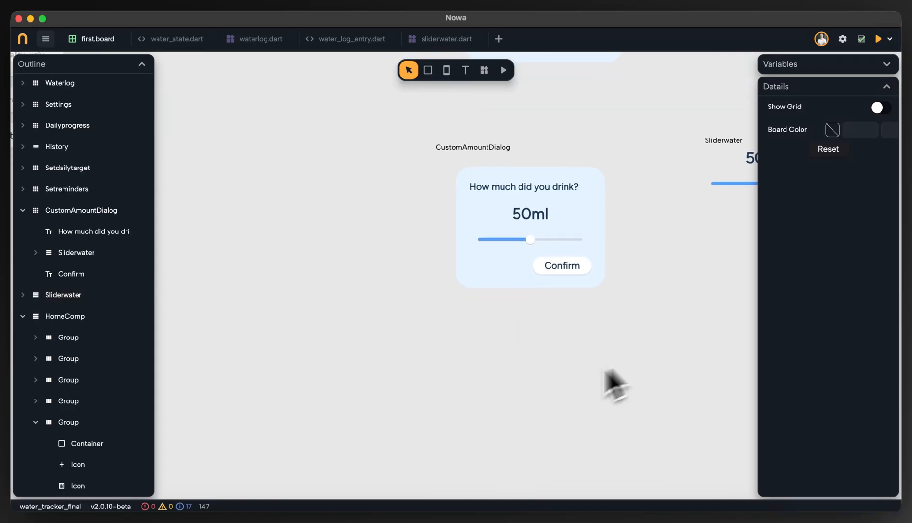
drag(402, 366, 556, 348)
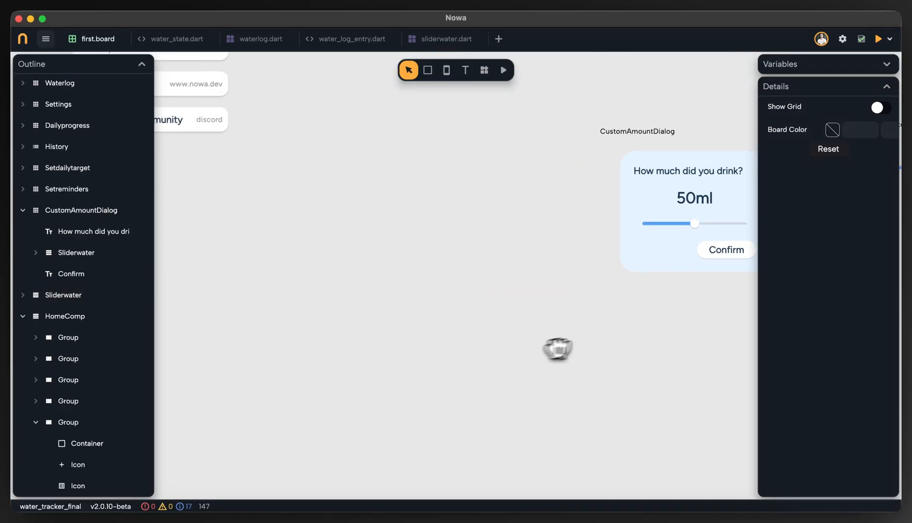
scroll(459, 328, down, 3)
drag(455, 325, 524, 283)
click(97, 211)
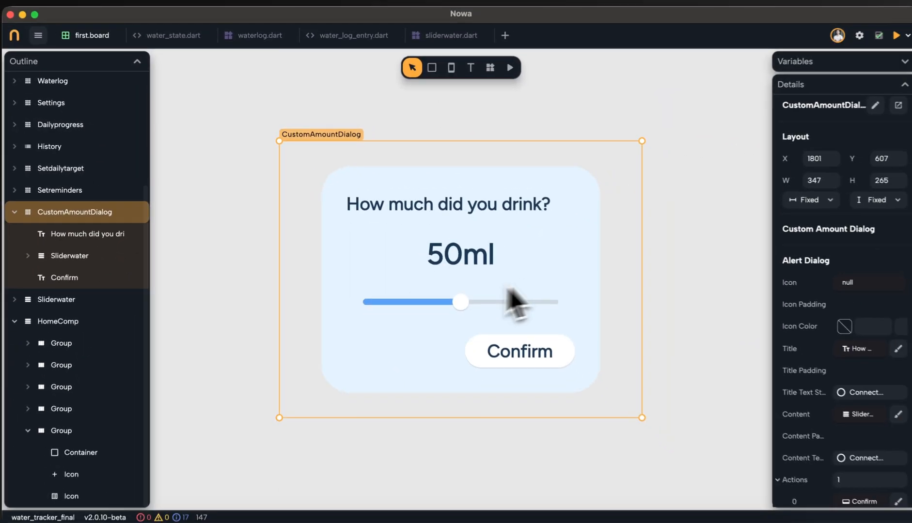
scroll(698, 352, down, 3)
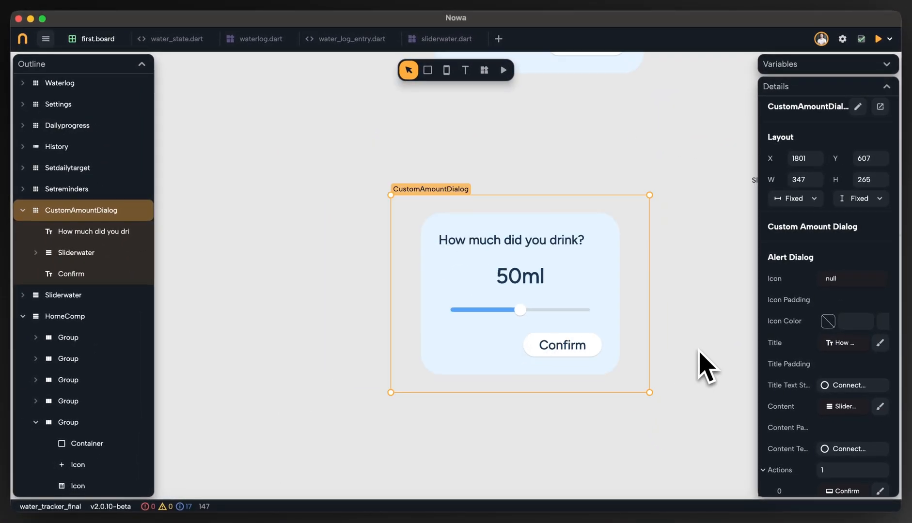
drag(701, 350, 618, 294)
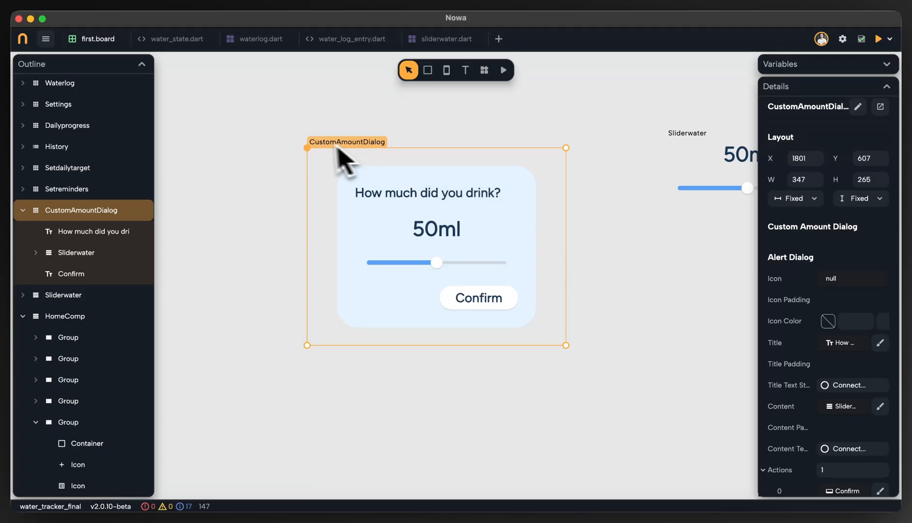
Examine the Sliderwater instance inside the custom amount dialog and the standalone Sliderwater component it comes from.
click(475, 262)
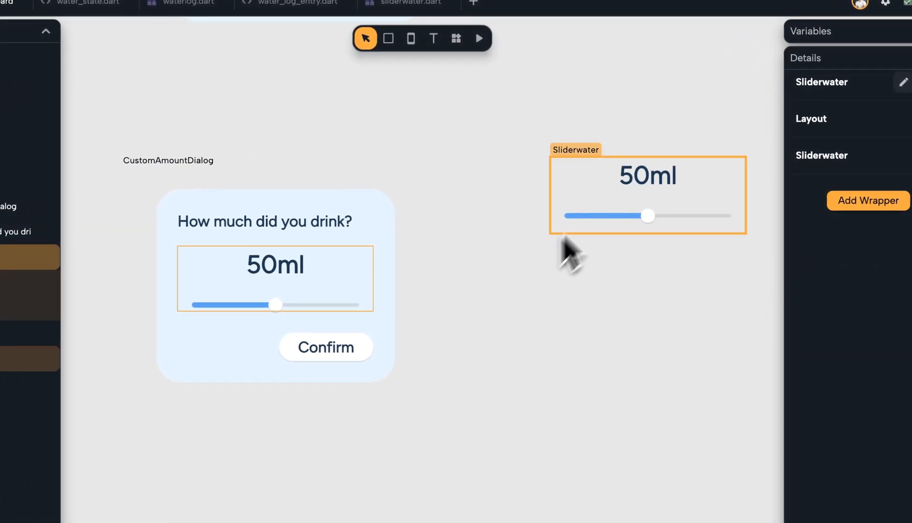
click(602, 194)
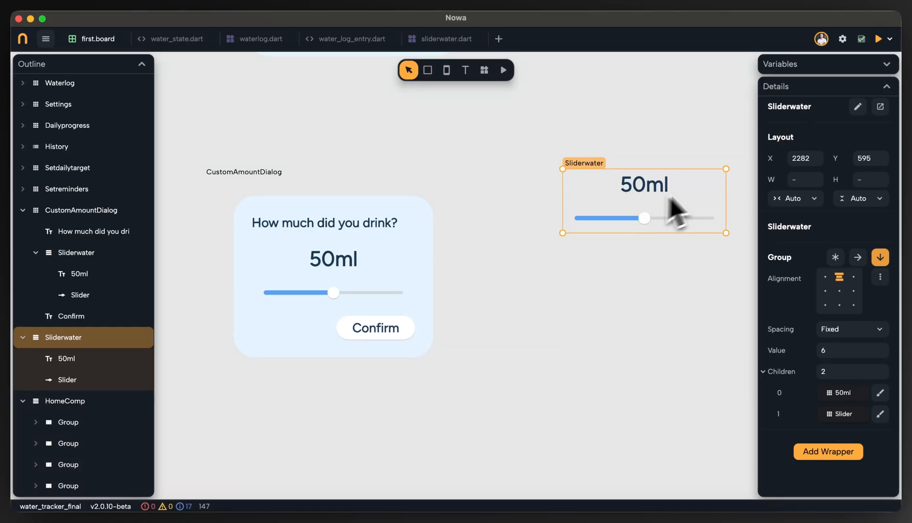
Add a variable named amount of type int to the CustomAmountDialog component.
click(407, 262)
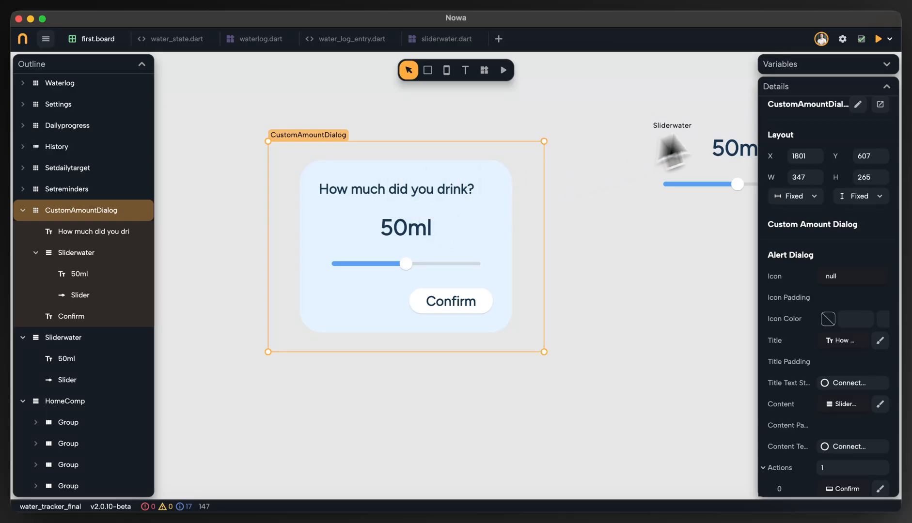
click(814, 66)
click(878, 128)
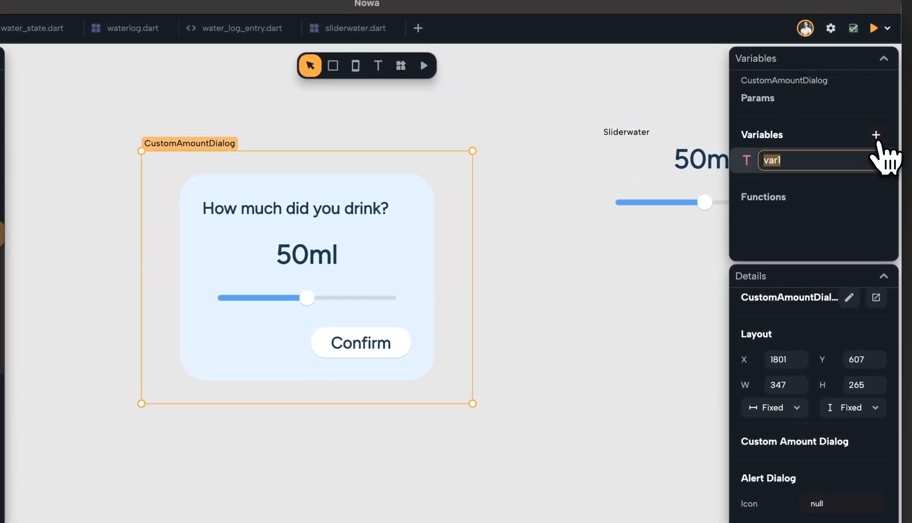
text(amount)
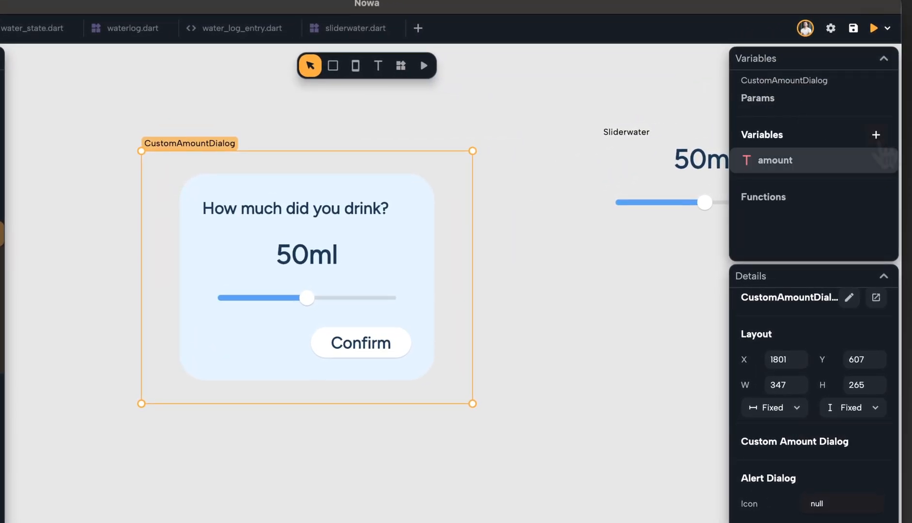
key(Return)
click(747, 161)
text(int)
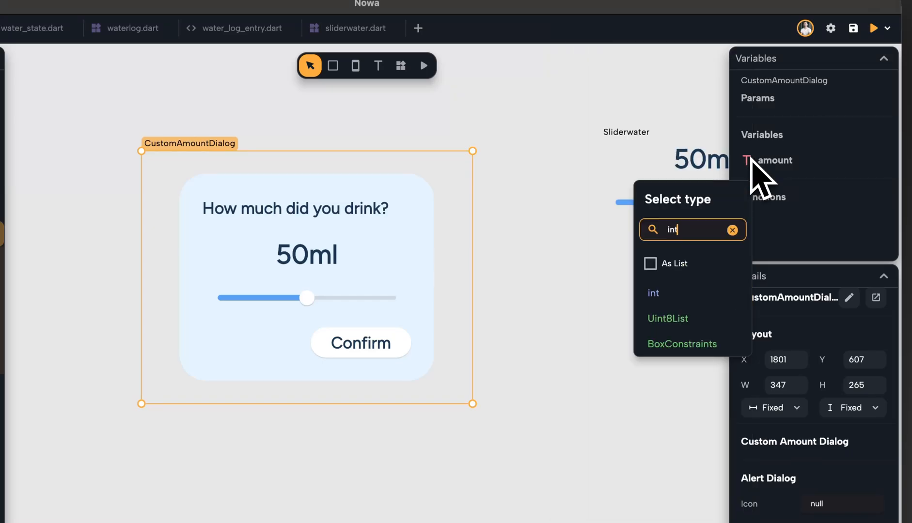
click(718, 293)
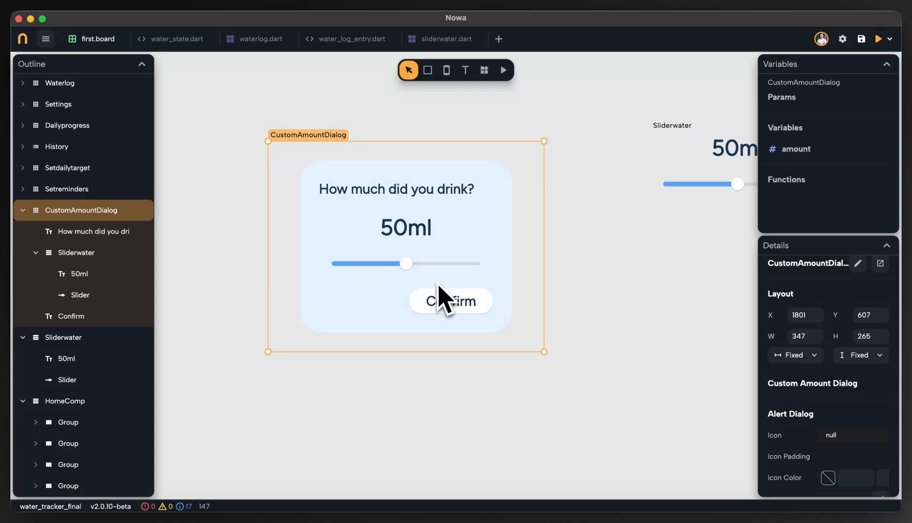
Compare the params and variables available to CustomAmountDialog, its nested Sliderwater and the standalone Sliderwater component.
click(617, 264)
click(417, 258)
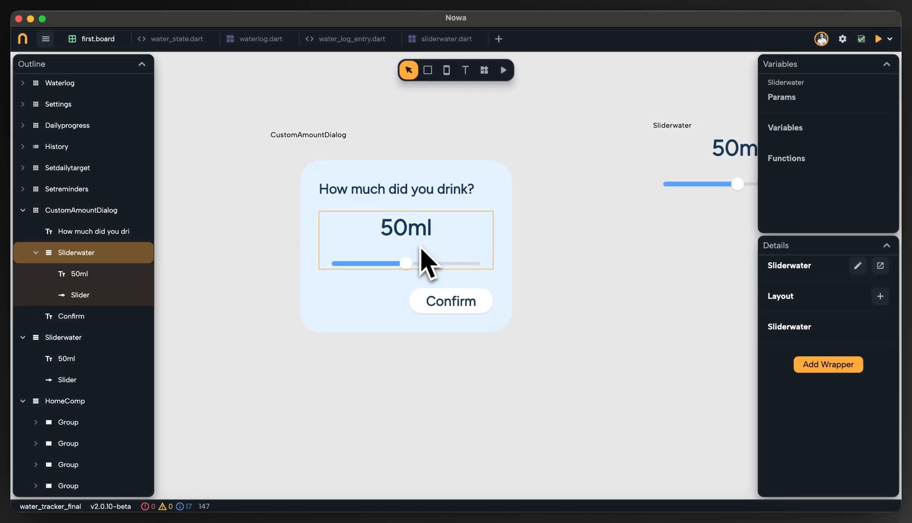
click(569, 192)
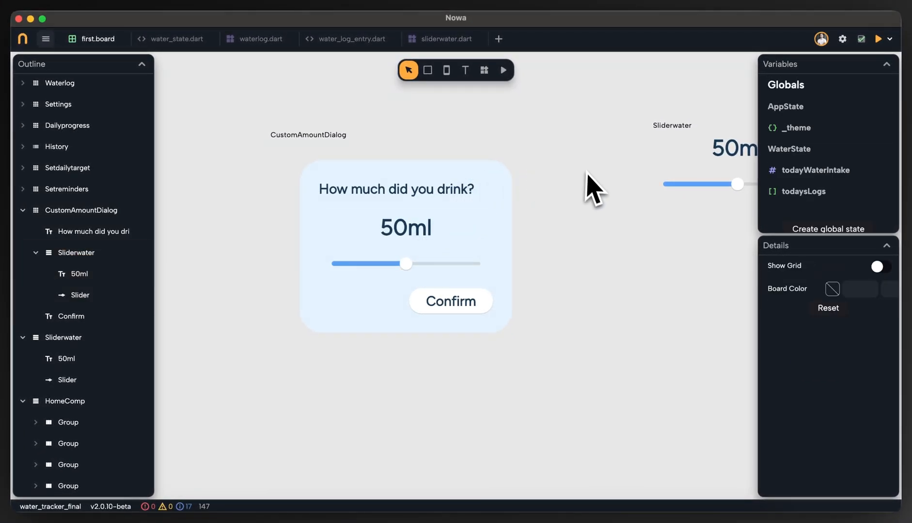
click(395, 166)
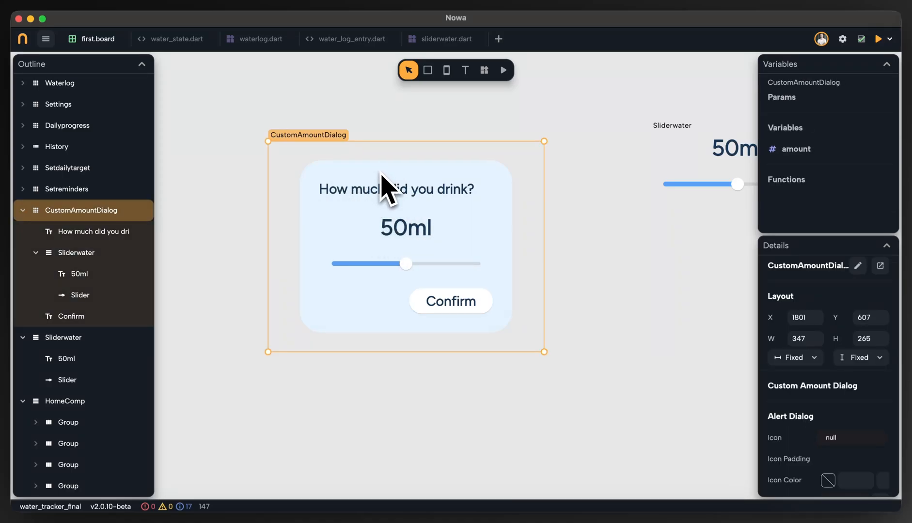
click(390, 225)
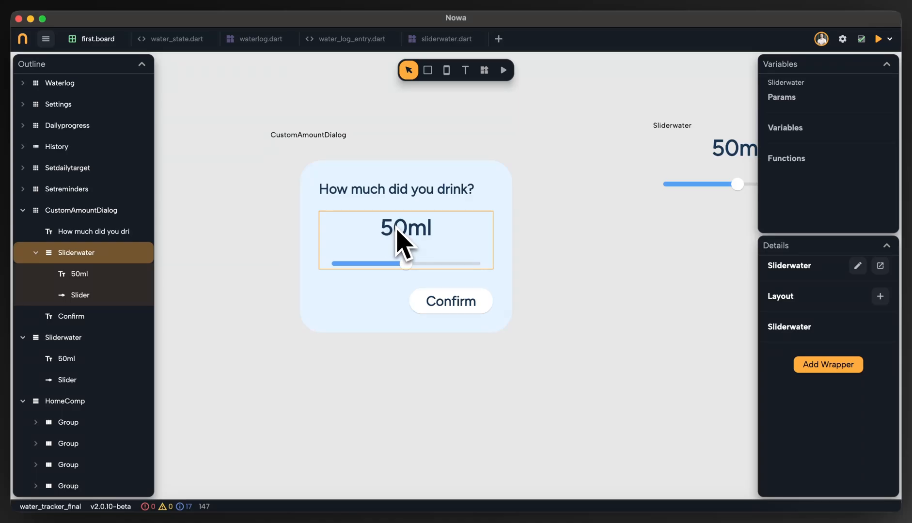
click(449, 222)
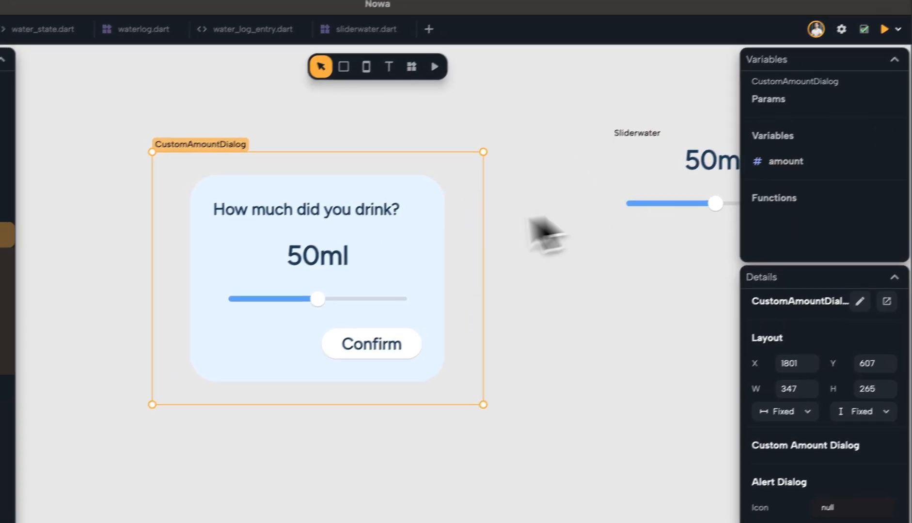
click(647, 211)
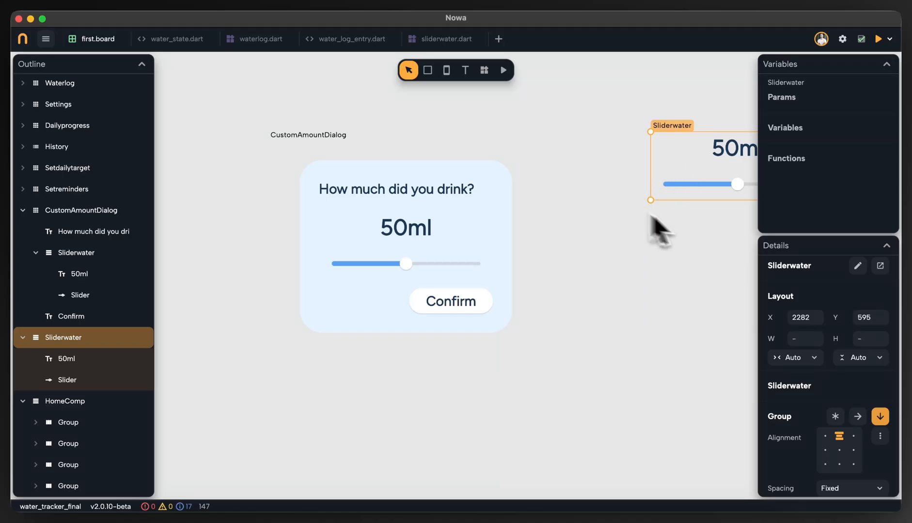
drag(747, 239, 593, 250)
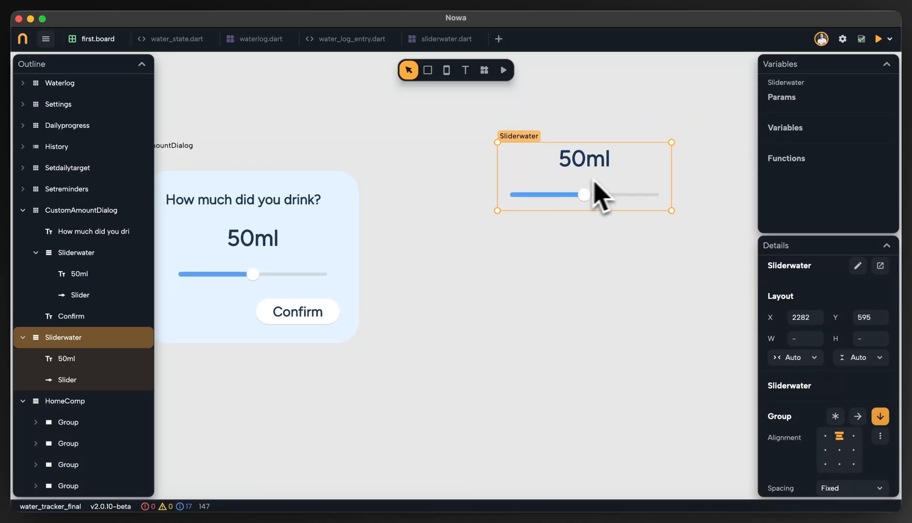
drag(502, 265, 583, 258)
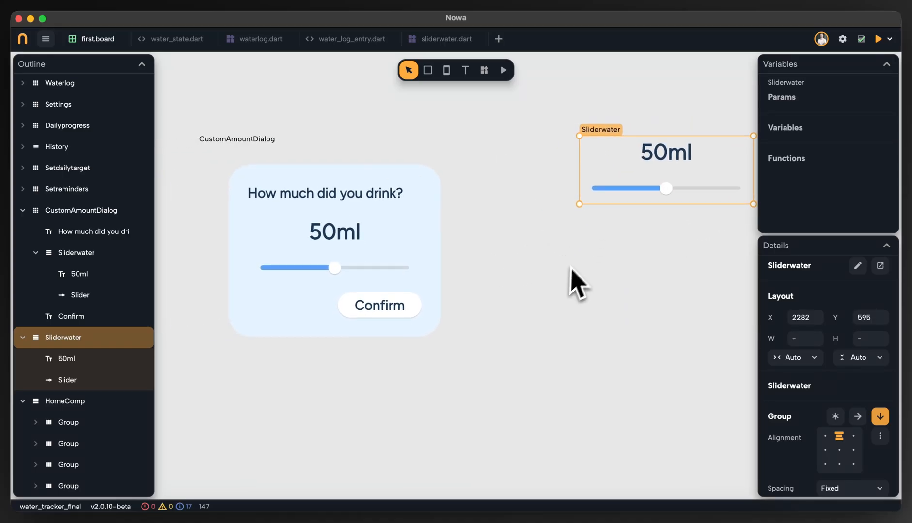
drag(562, 225, 603, 215)
click(508, 176)
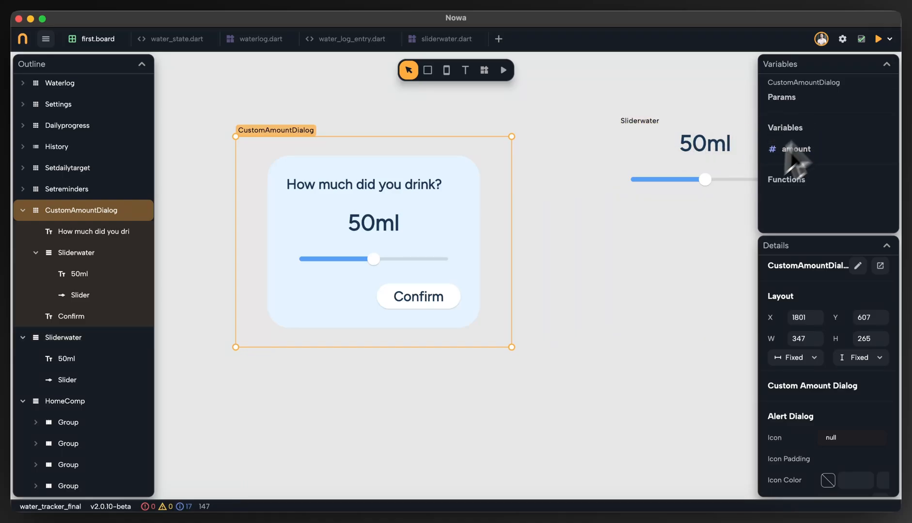
drag(704, 219, 627, 244)
click(650, 192)
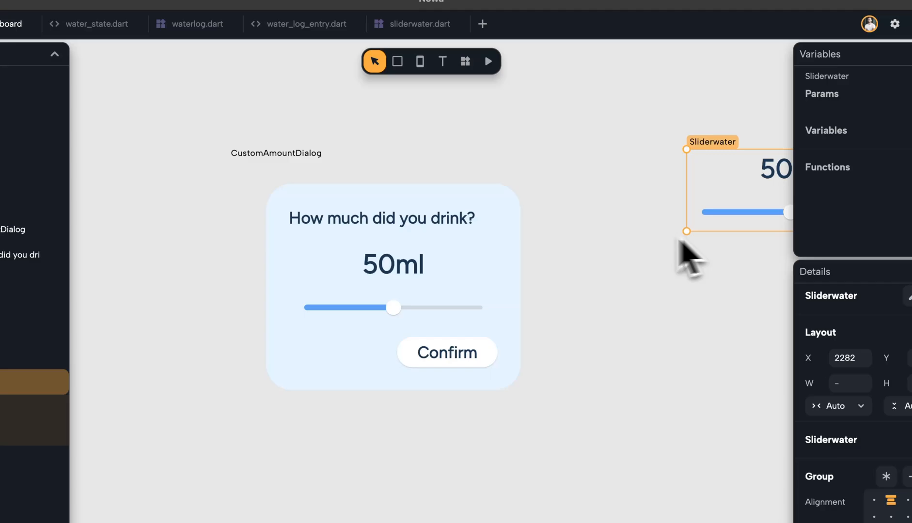
click(261, 168)
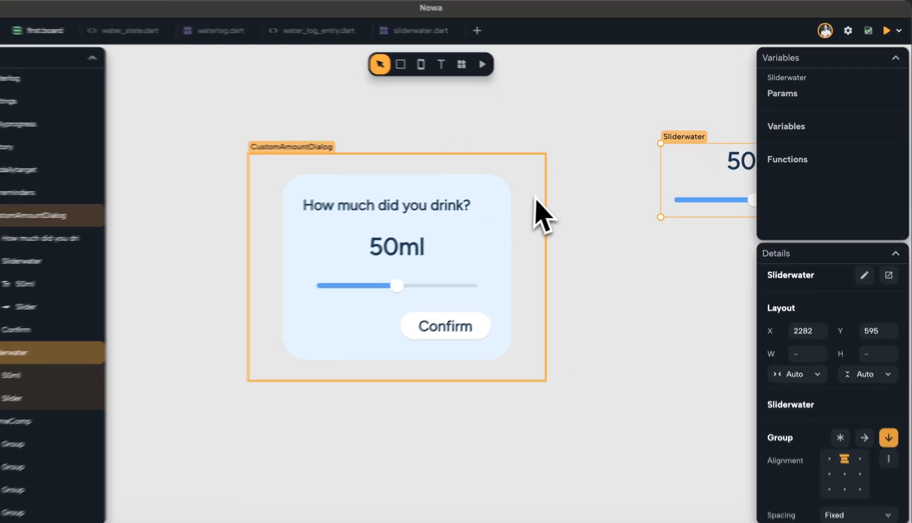
click(550, 214)
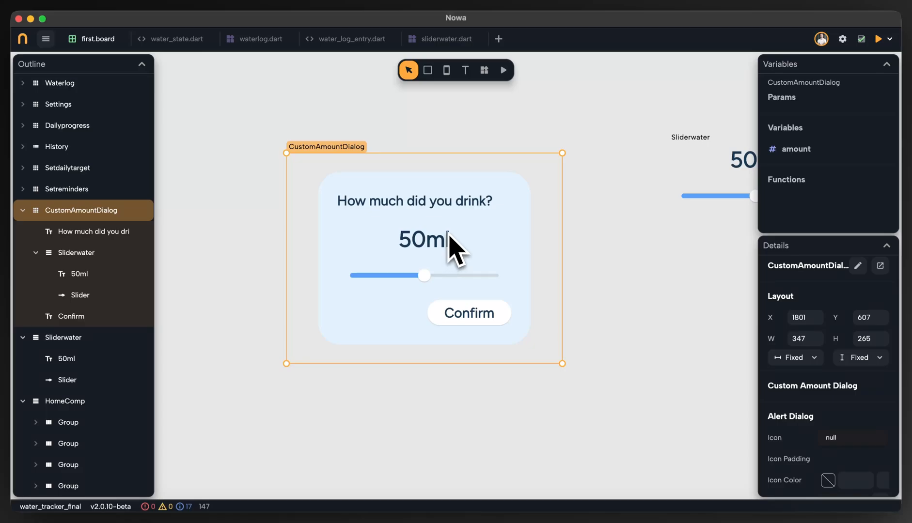
click(678, 244)
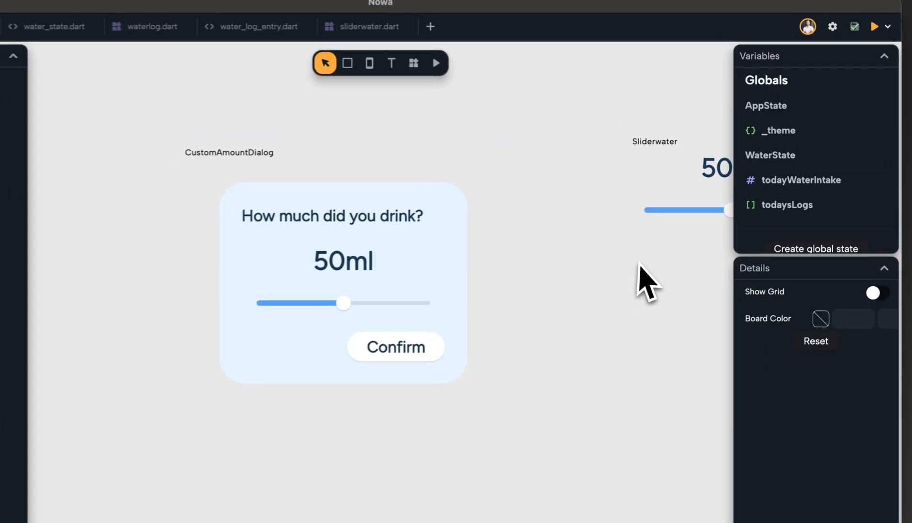
Add a parameter named amountParam of type int to the standalone Sliderwater component.
drag(678, 244, 547, 272)
click(598, 198)
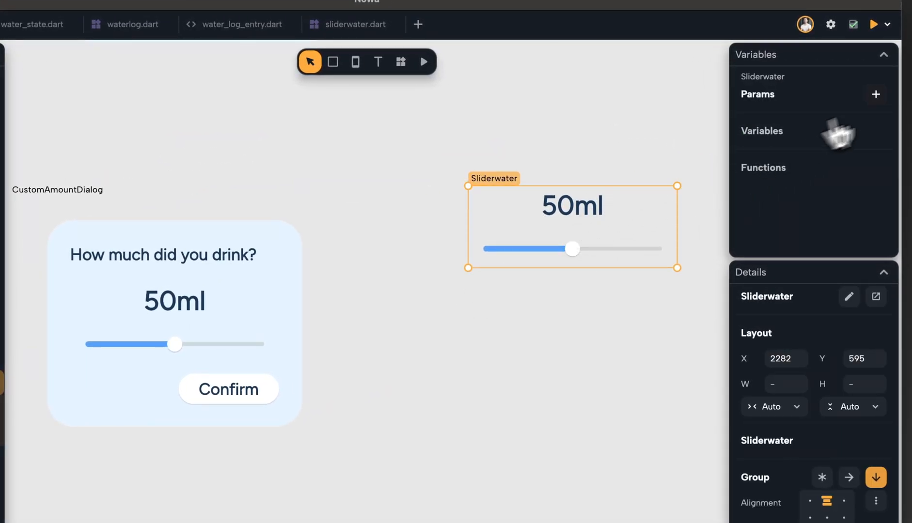
click(876, 94)
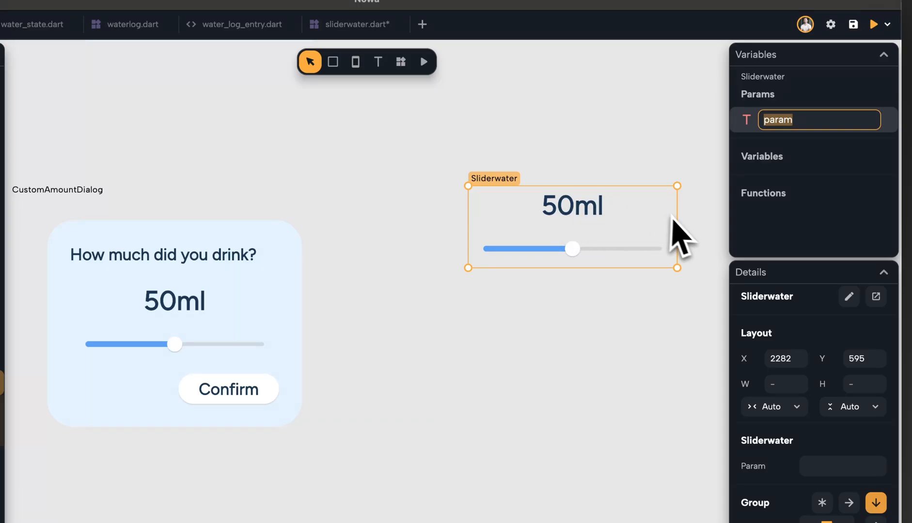
text(amouin)
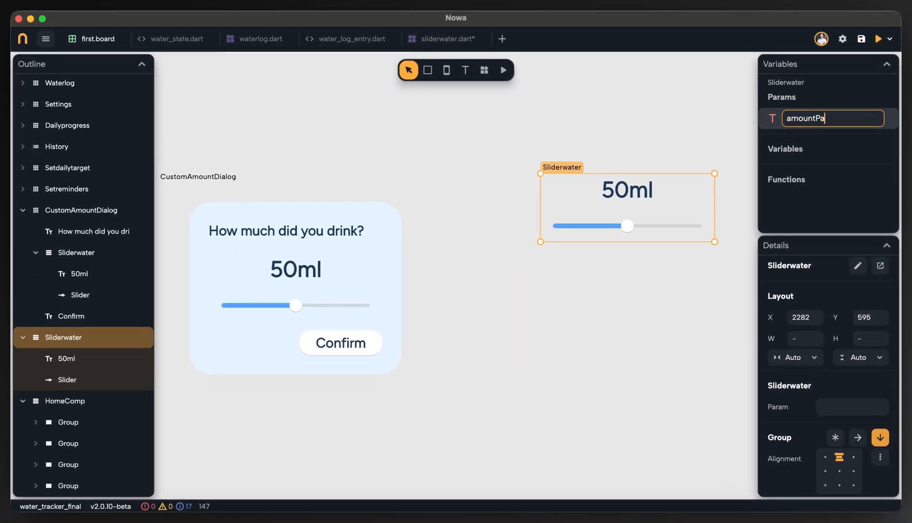
text(Param)
key(Return)
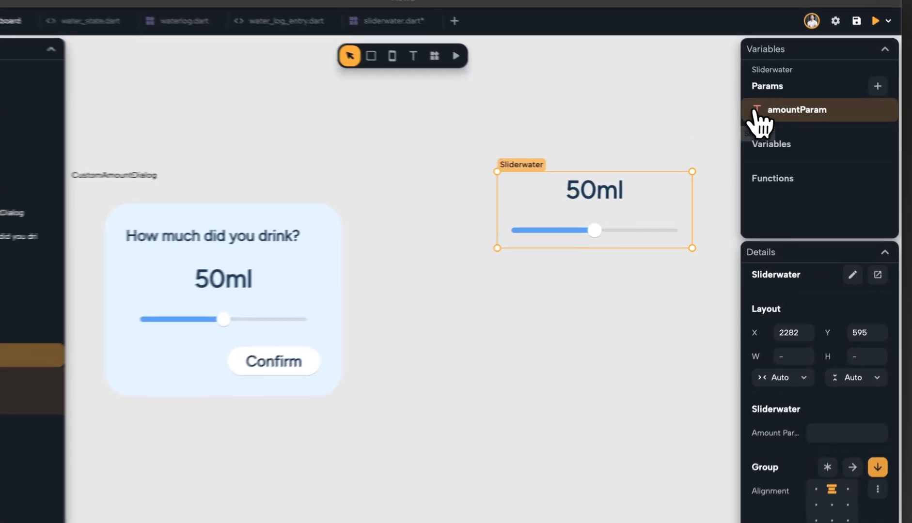
click(773, 119)
click(773, 118)
text(int)
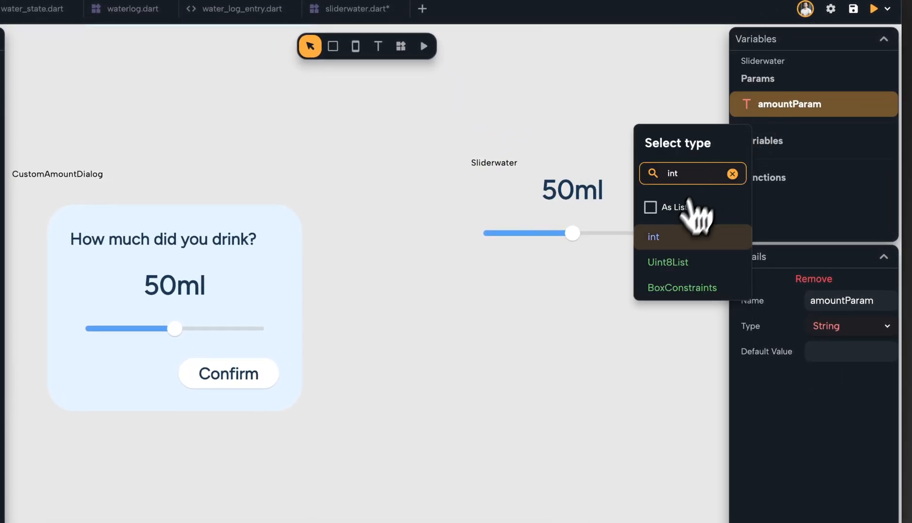
click(683, 233)
click(676, 269)
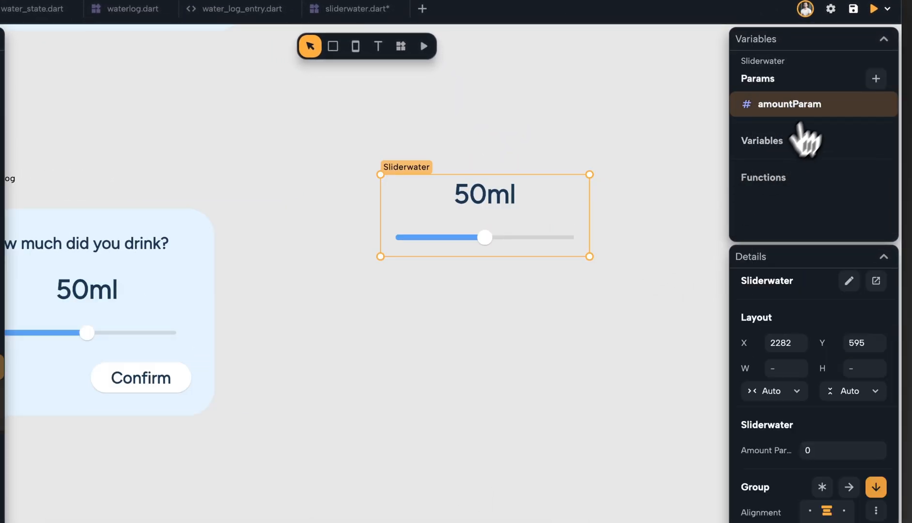
Link the content of Sliderwater's 50ml text to the local amountParam, converted with toString().
click(800, 115)
click(562, 204)
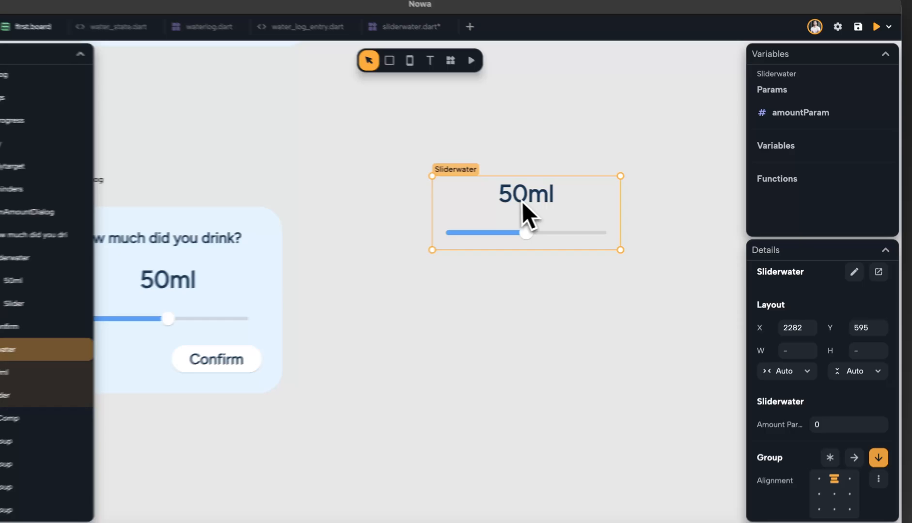
click(522, 204)
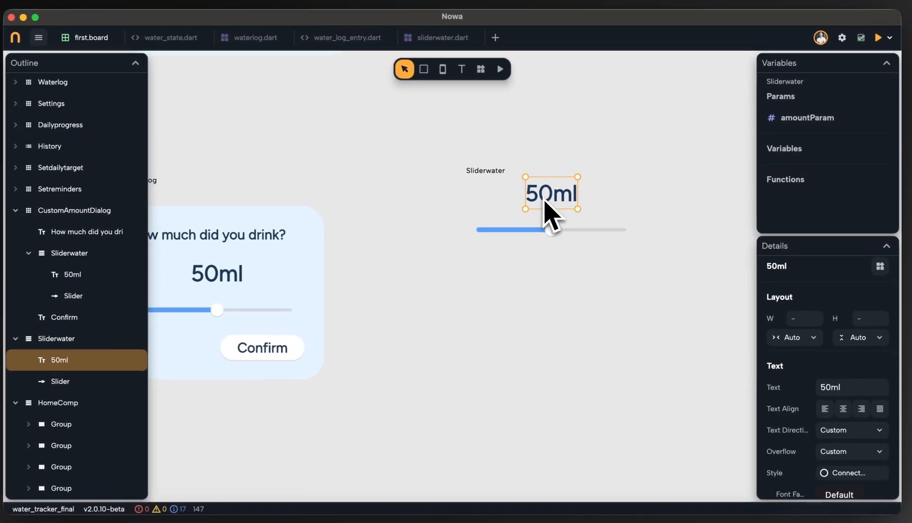
click(764, 402)
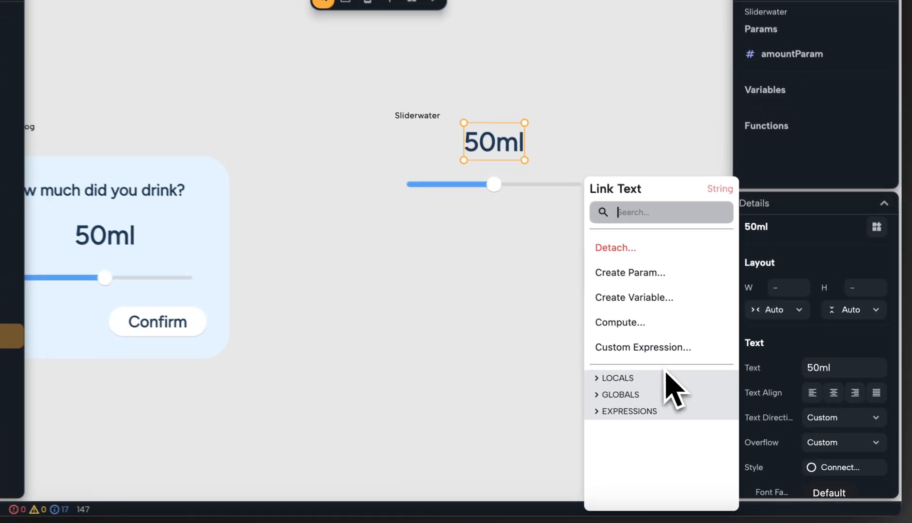
click(696, 394)
click(641, 402)
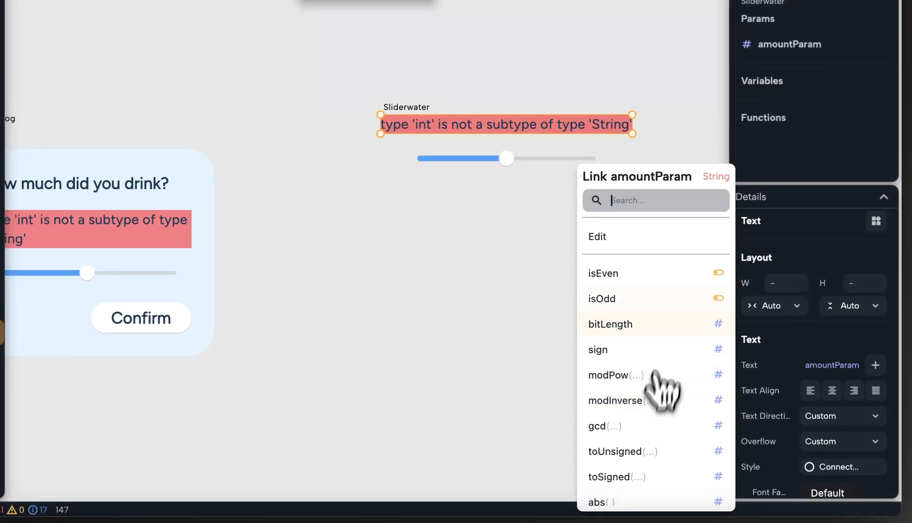
text(tos)
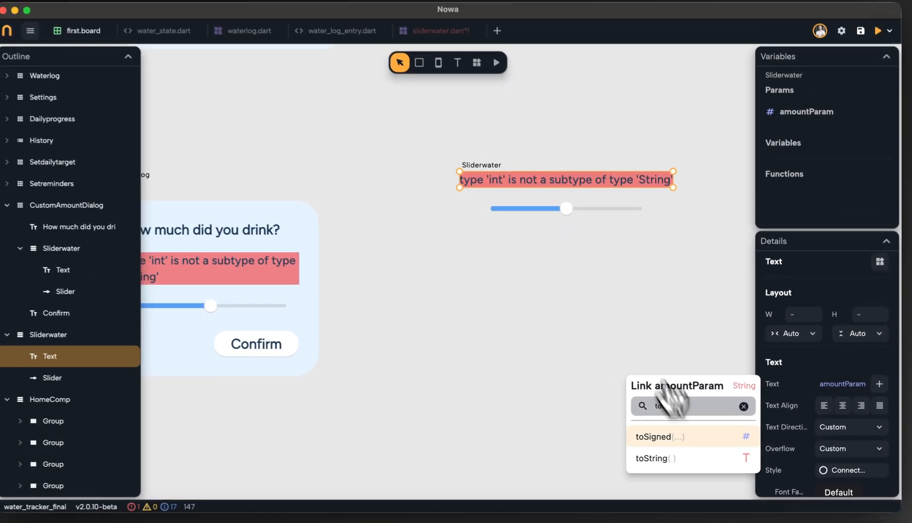
click(611, 452)
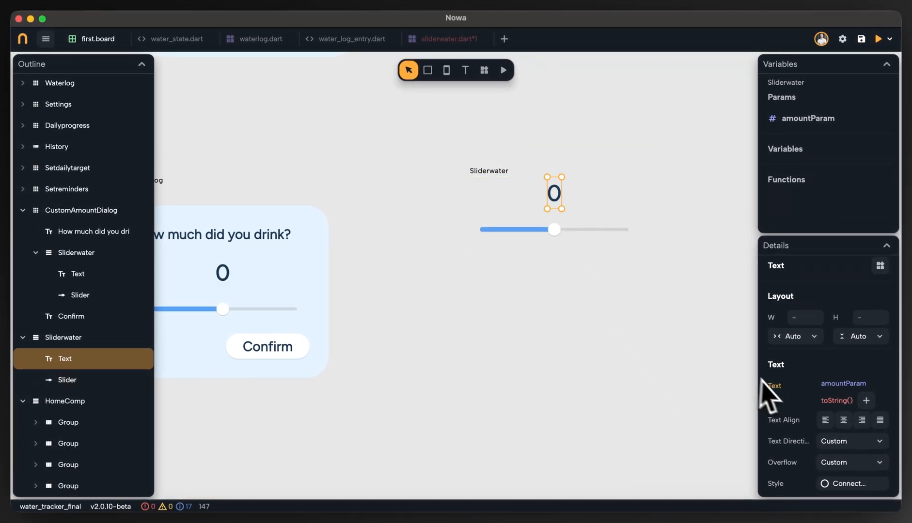
Edit the Sliderwater text's linked expression to amountParam!.toString() + ' ml' and apply it.
click(762, 383)
click(688, 372)
click(452, 258)
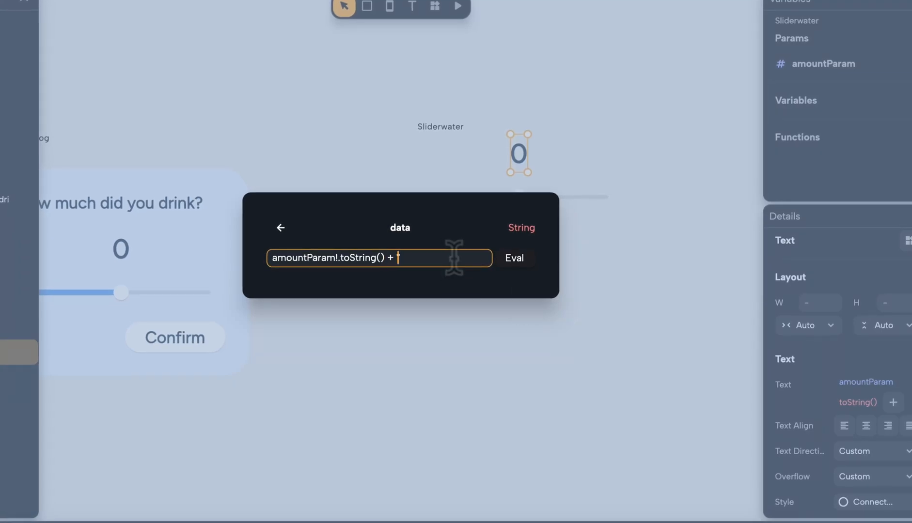
text(+ ' ml)
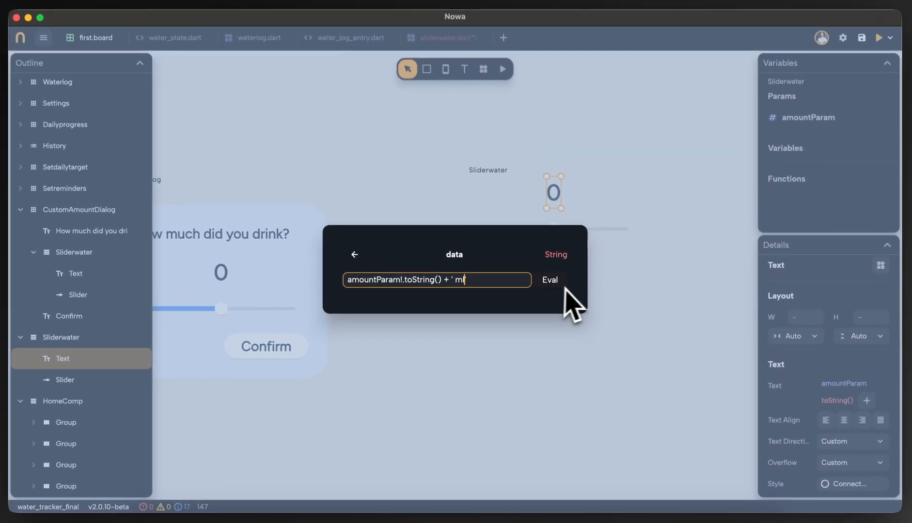
click(516, 259)
click(630, 295)
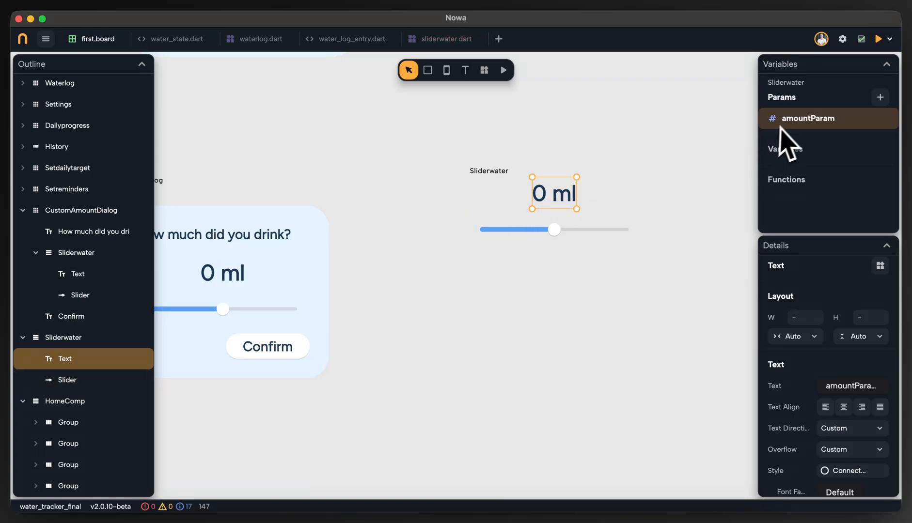
Set the standalone Sliderwater slider's minimum to 0 and its maximum to 1000.
click(618, 230)
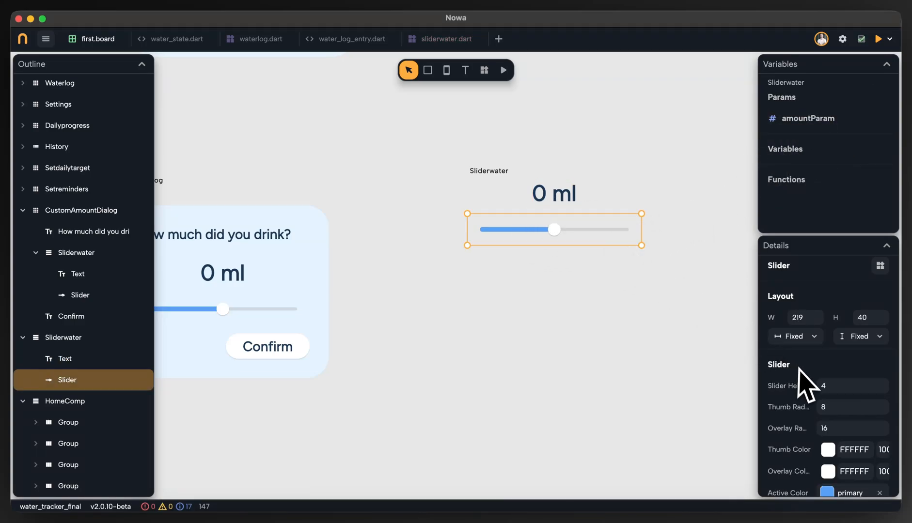
scroll(805, 386, down, 3)
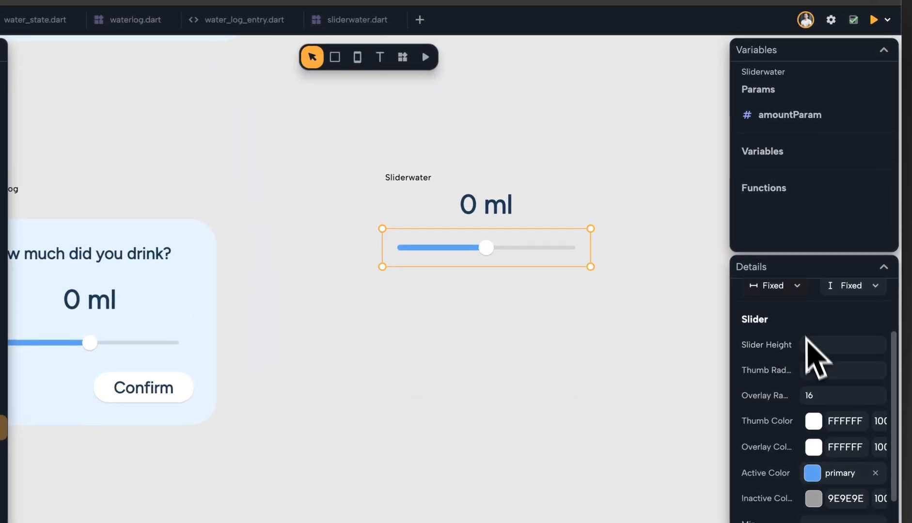
click(887, 64)
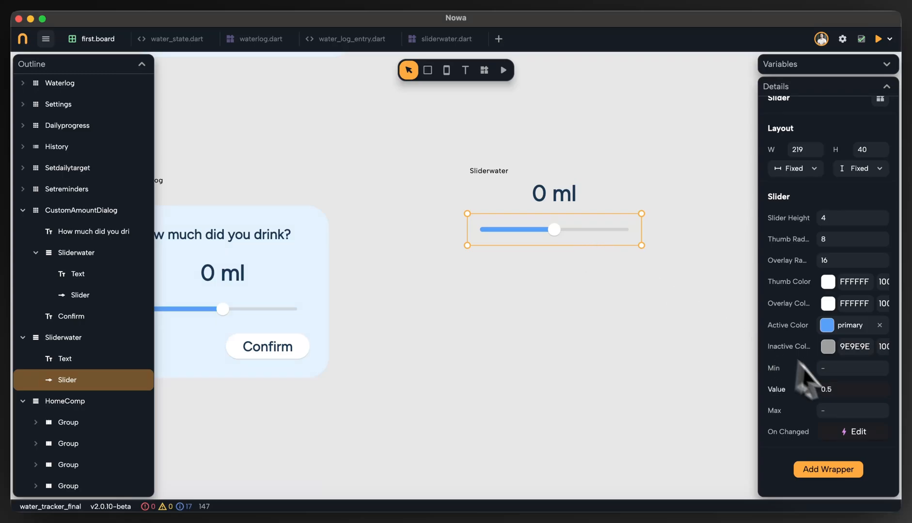
click(830, 368)
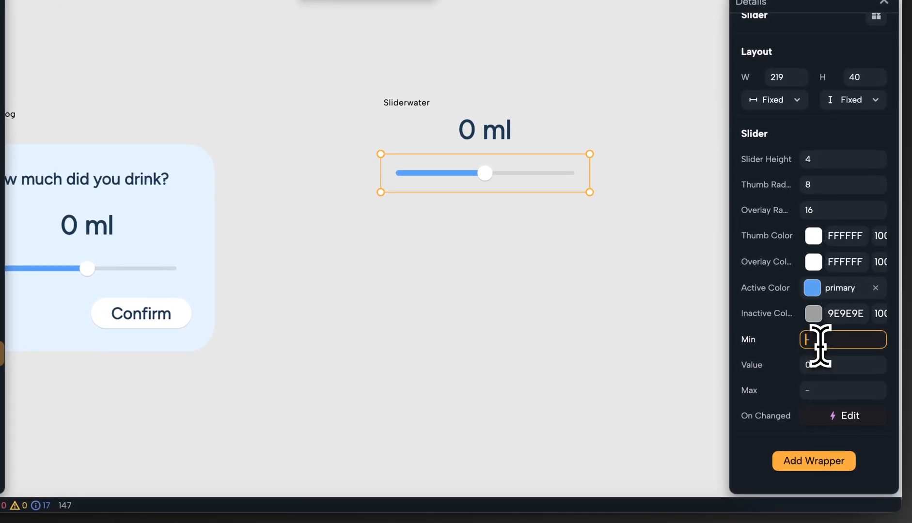
text(000)
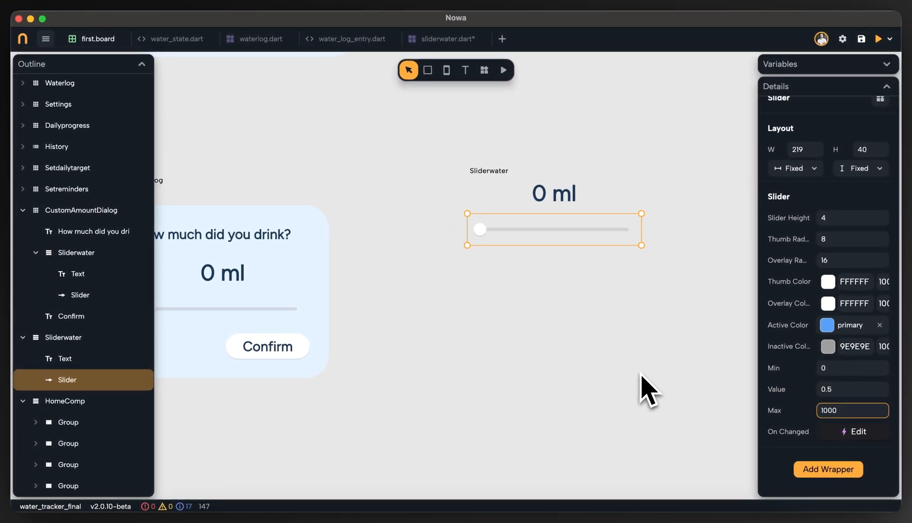
Try a value of 500 on the Sliderwater slider and adjust it freely to 402.7.
click(829, 388)
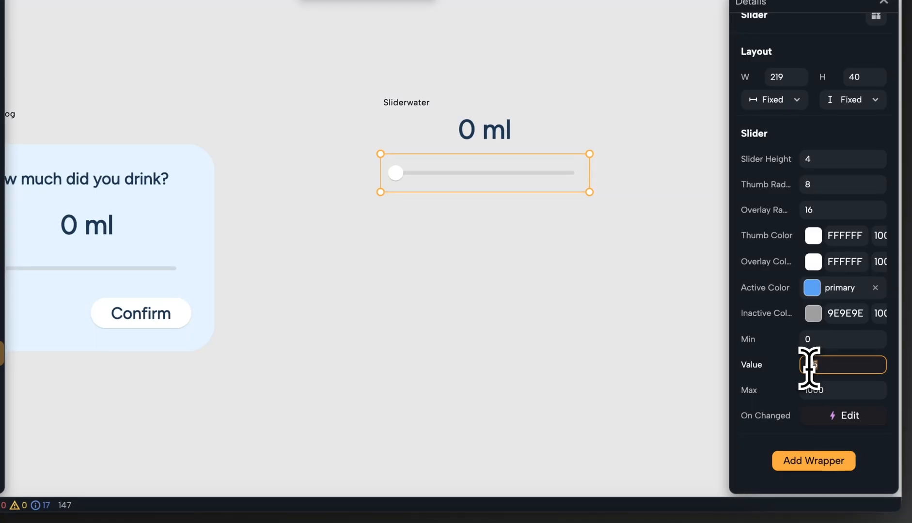
text(500)
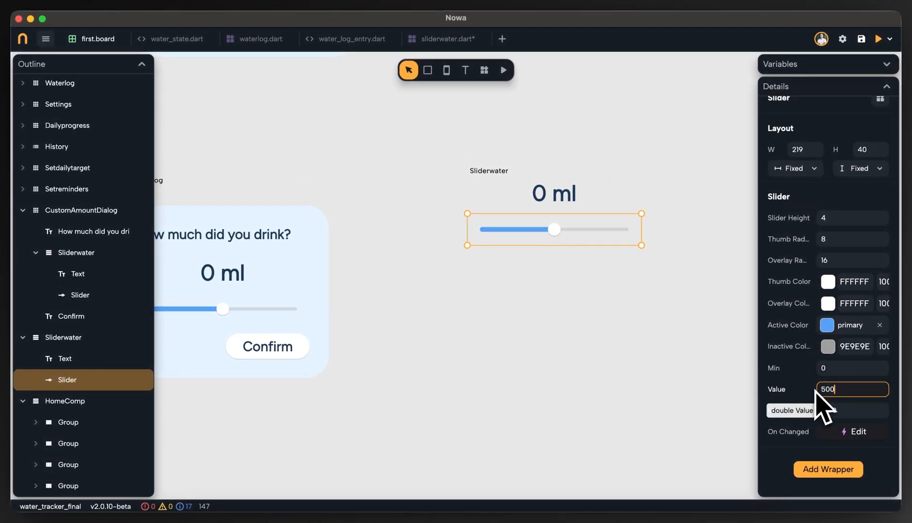
drag(817, 389, 727, 409)
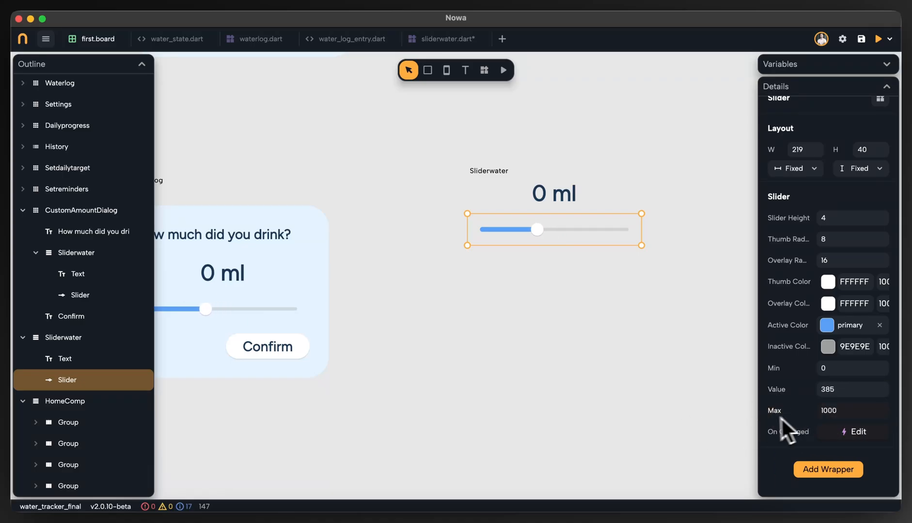
drag(772, 410, 786, 412)
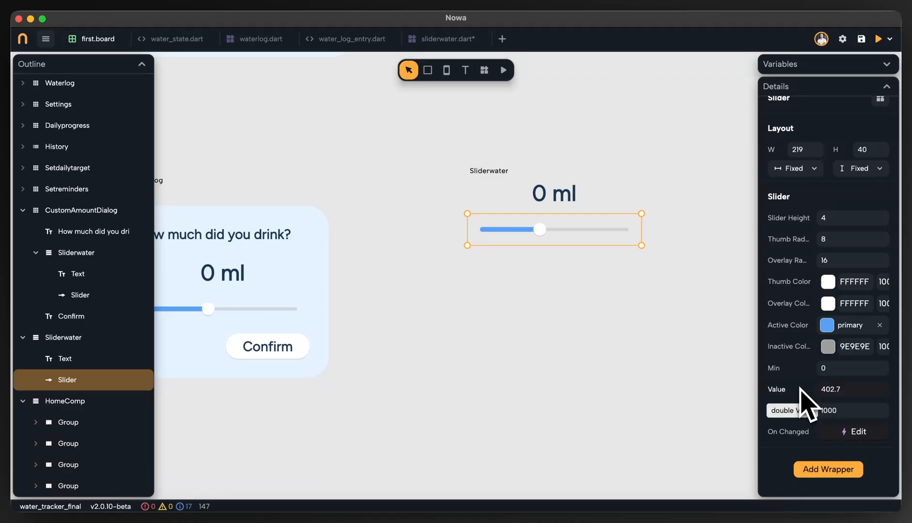
Inspect the slider's On Changed logic and compare the params and variables of CustomAmountDialog with those of the standalone Sliderwater.
click(849, 431)
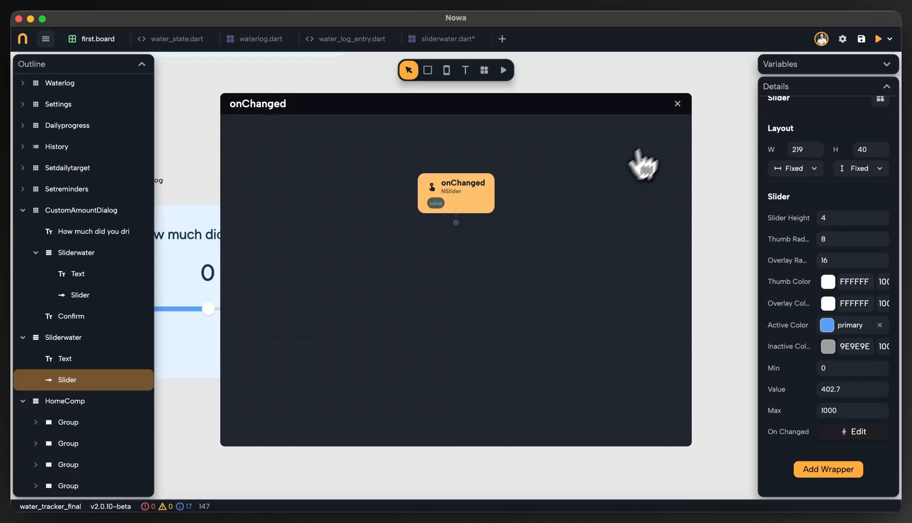
click(678, 104)
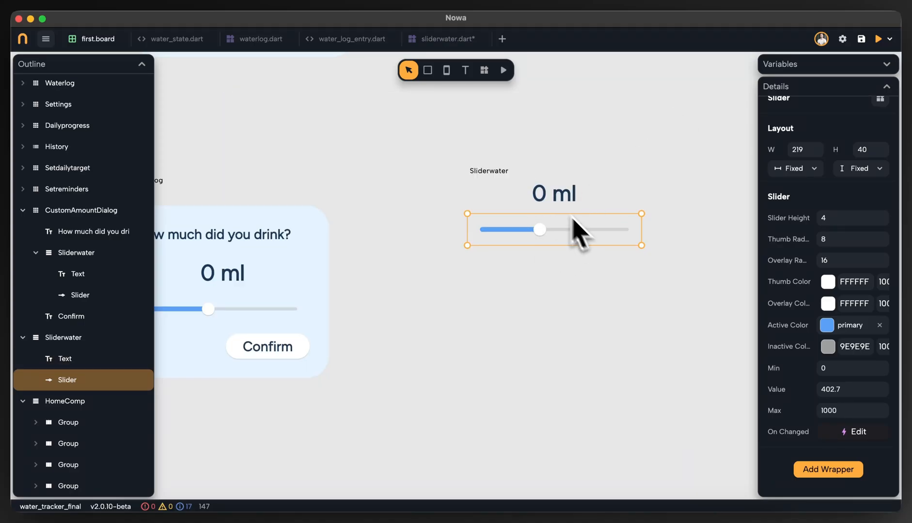
scroll(444, 228, left, 5)
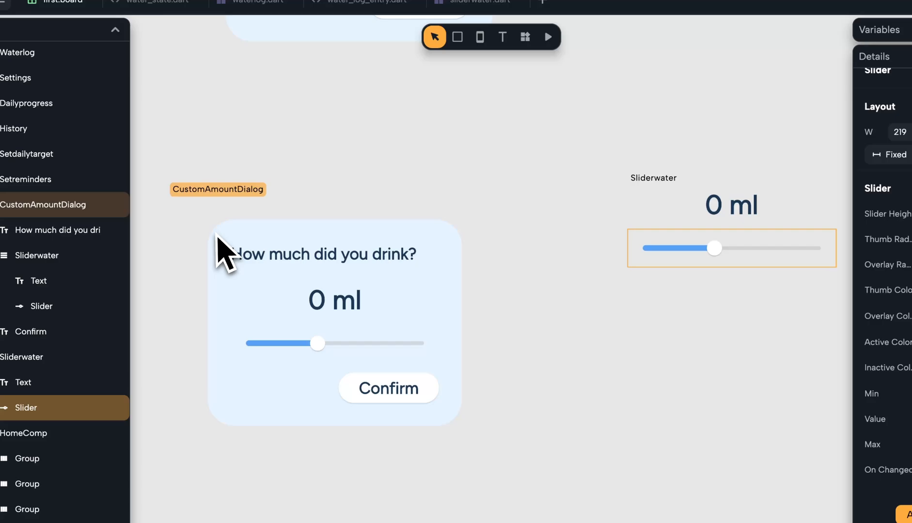
click(218, 239)
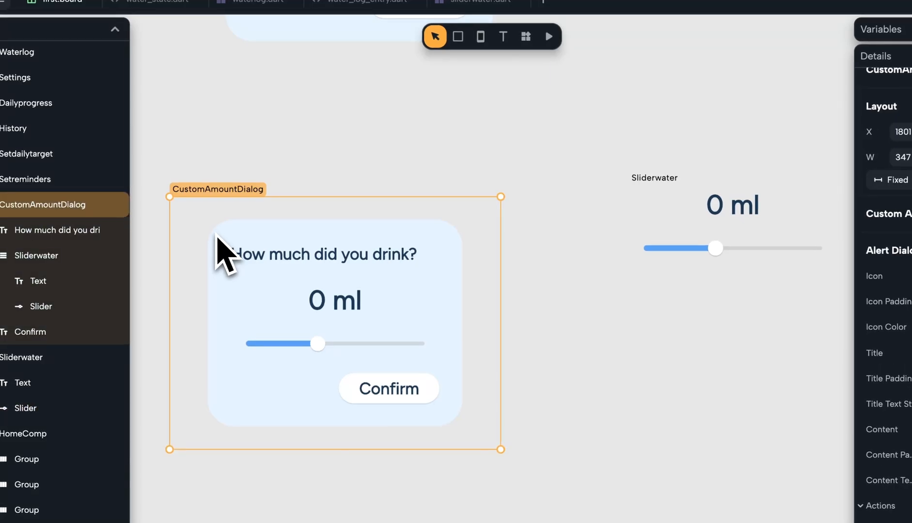
scroll(531, 327, left, 2)
click(698, 256)
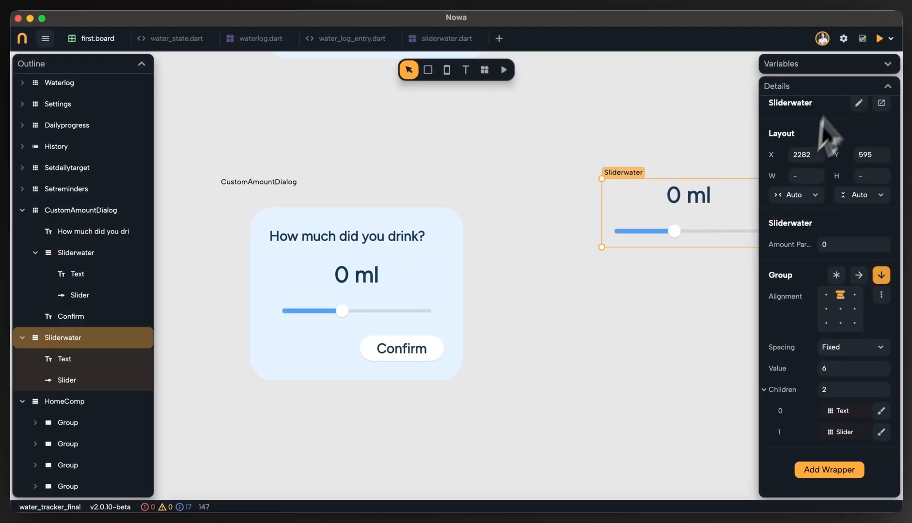
click(834, 60)
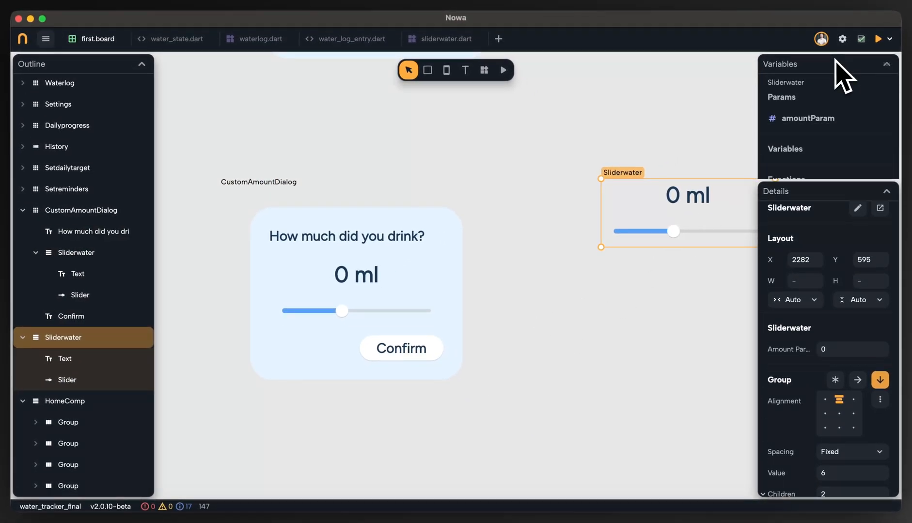
click(356, 272)
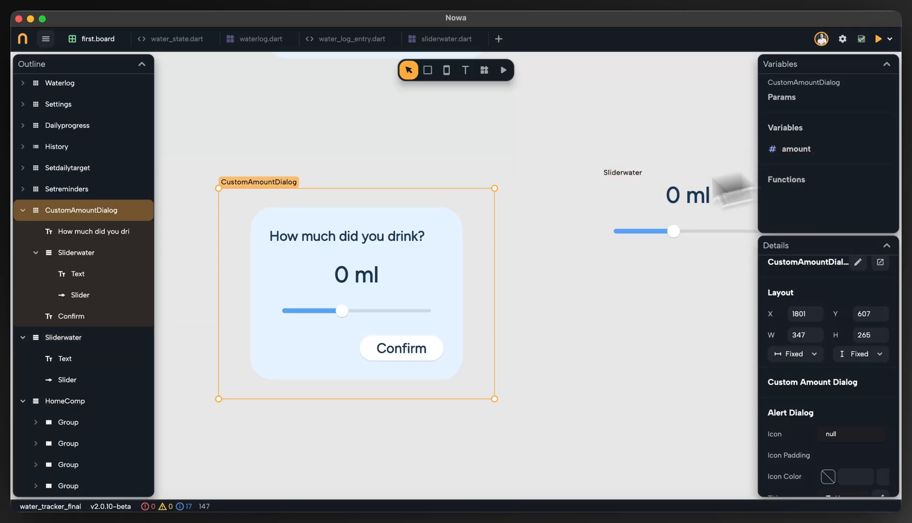
drag(561, 358, 565, 344)
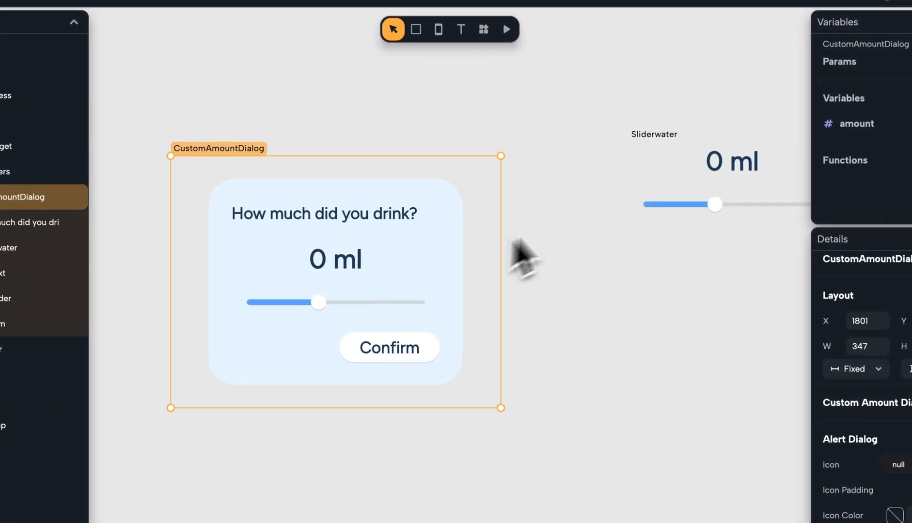
click(637, 213)
click(336, 254)
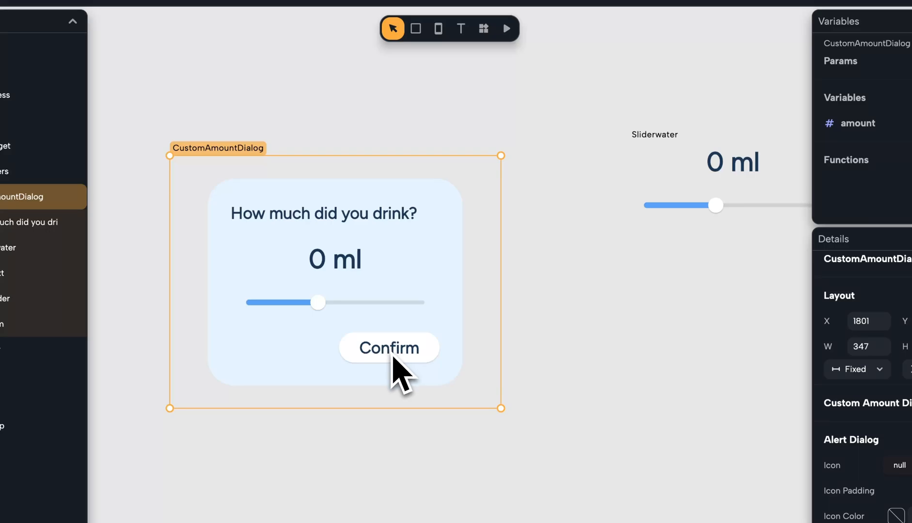
click(678, 213)
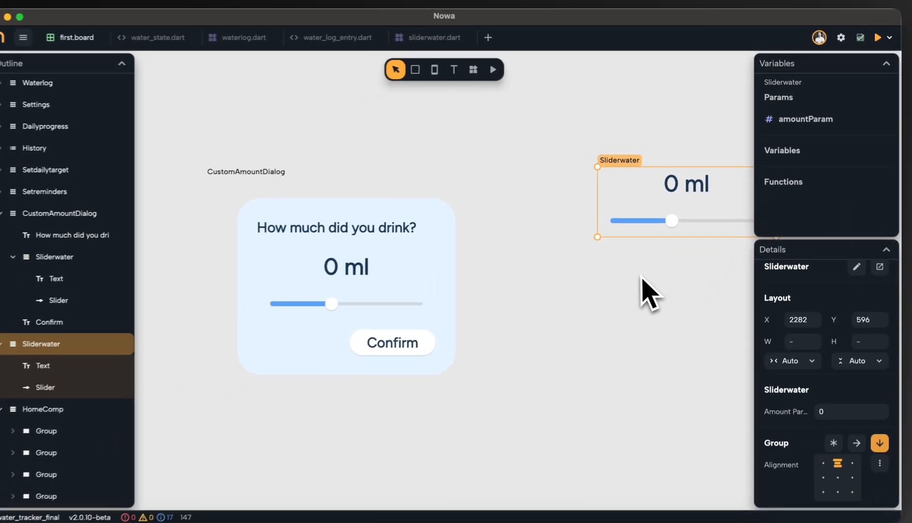
click(606, 305)
click(415, 307)
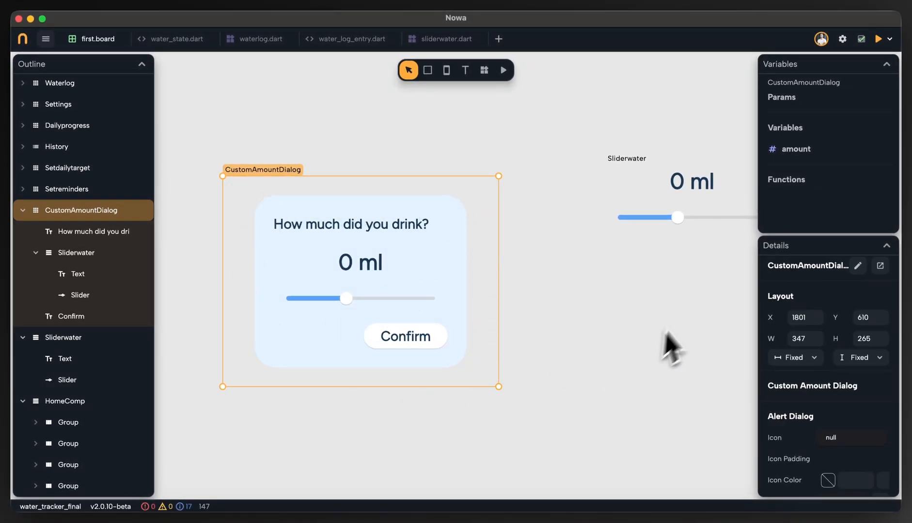
click(668, 225)
click(668, 225)
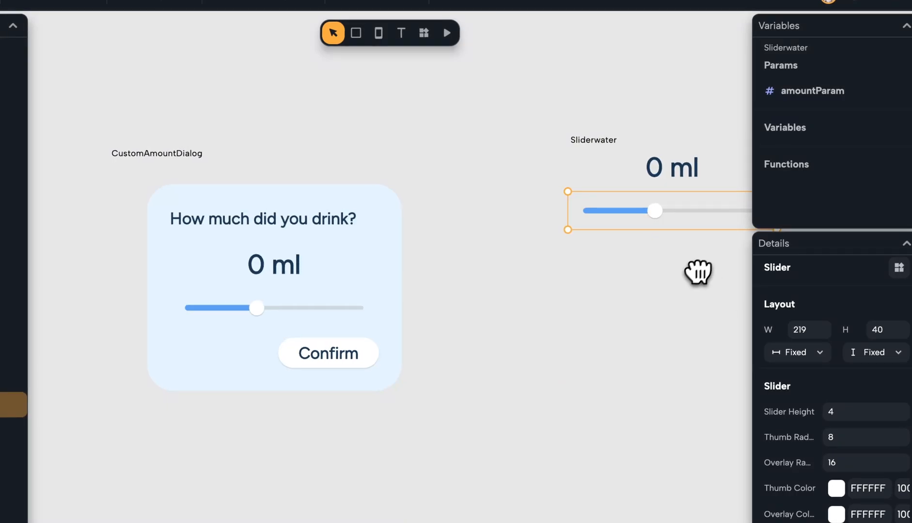
drag(698, 272, 527, 299)
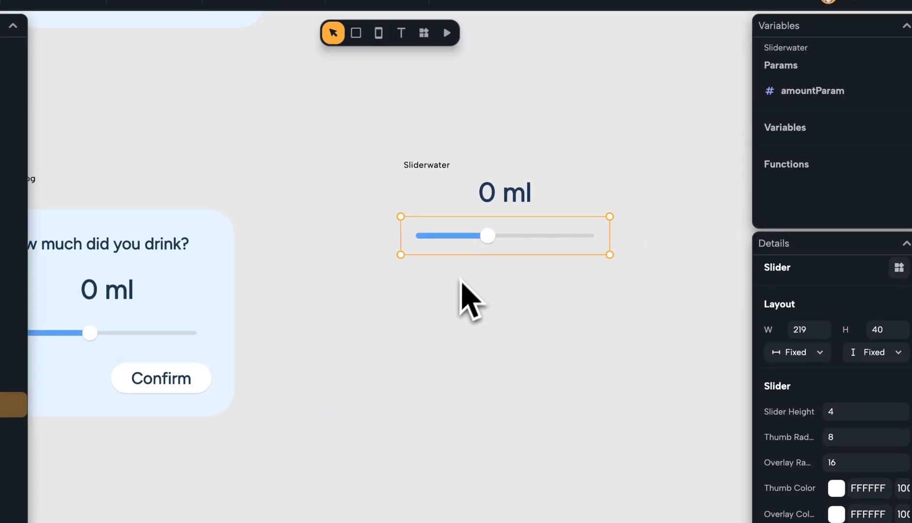
drag(468, 320, 573, 296)
click(273, 241)
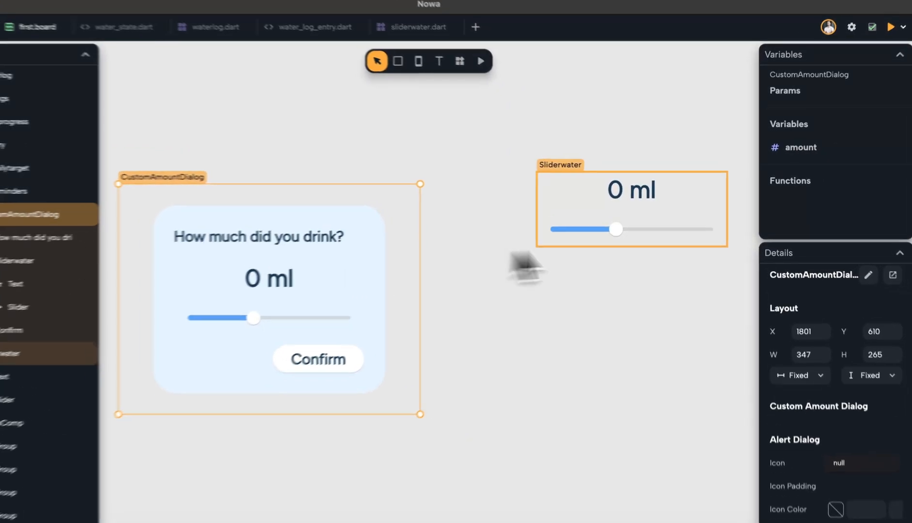
click(659, 216)
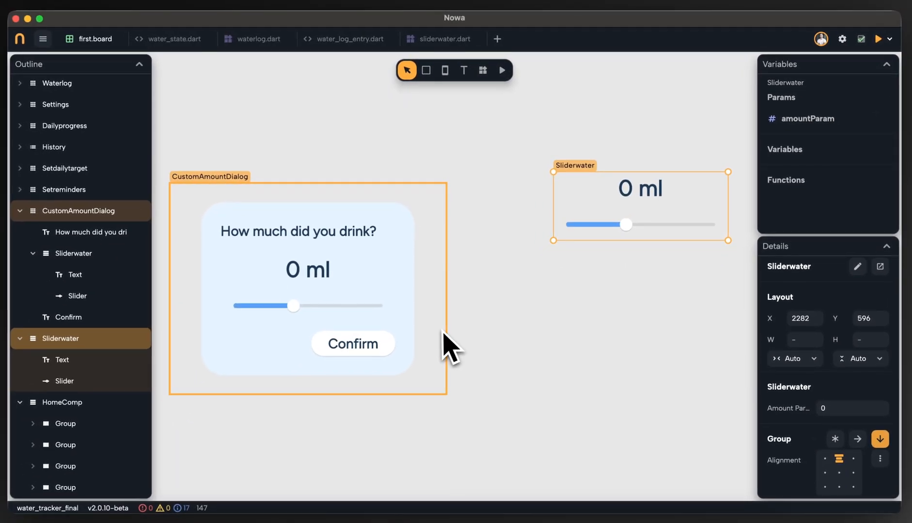
drag(490, 303, 525, 289)
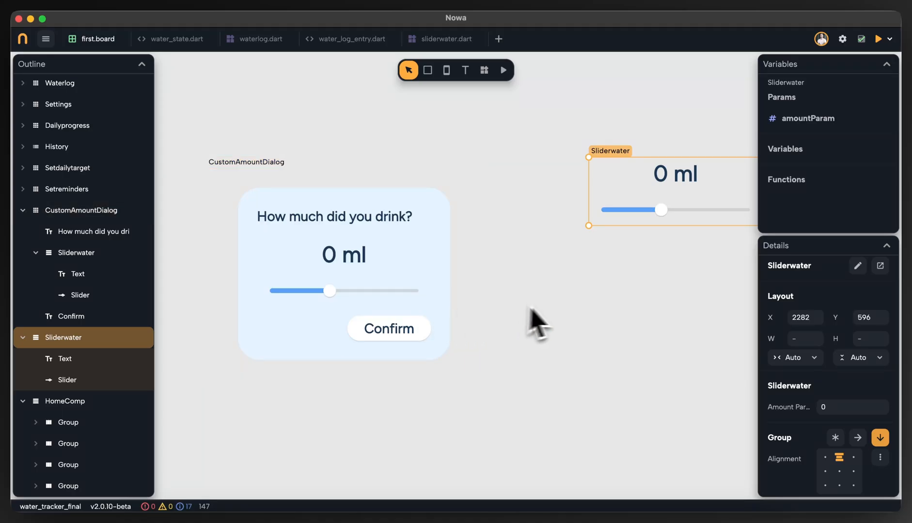
Link the On Changed event of the standalone Sliderwater's slider to a newly created param.
scroll(820, 359, down, 6)
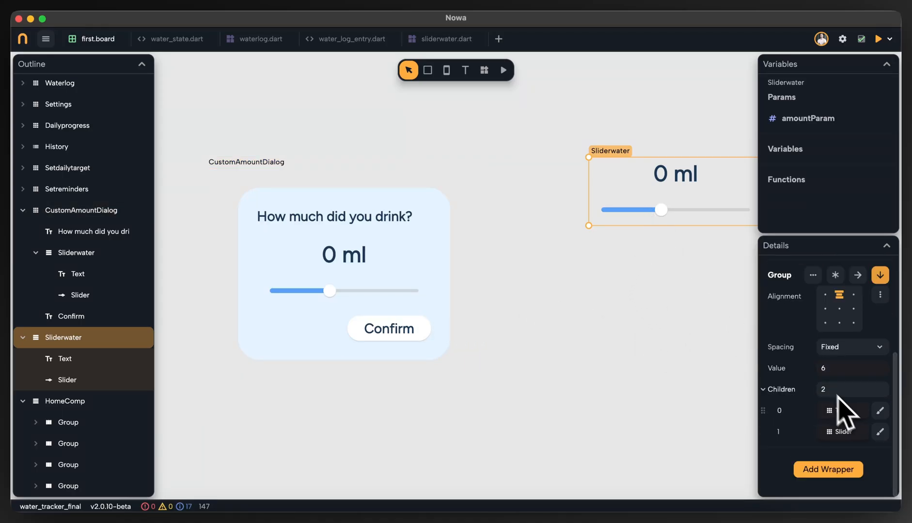
click(692, 209)
scroll(835, 414, down, 1)
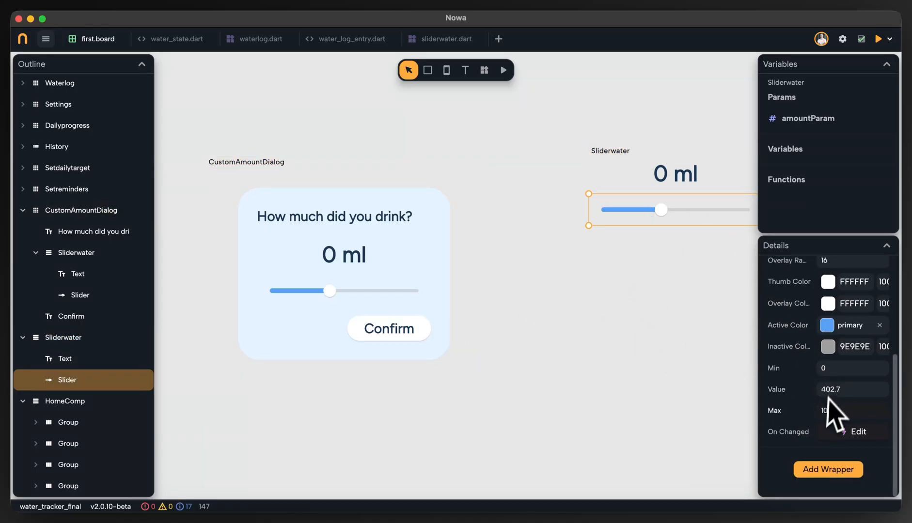
click(801, 436)
click(679, 301)
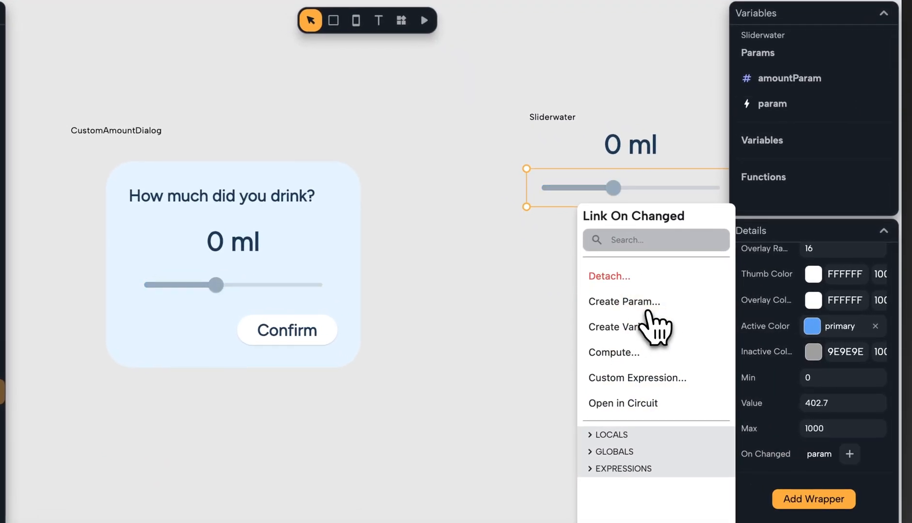
Rename Sliderwater's new function param to onChangeCallback.
click(775, 112)
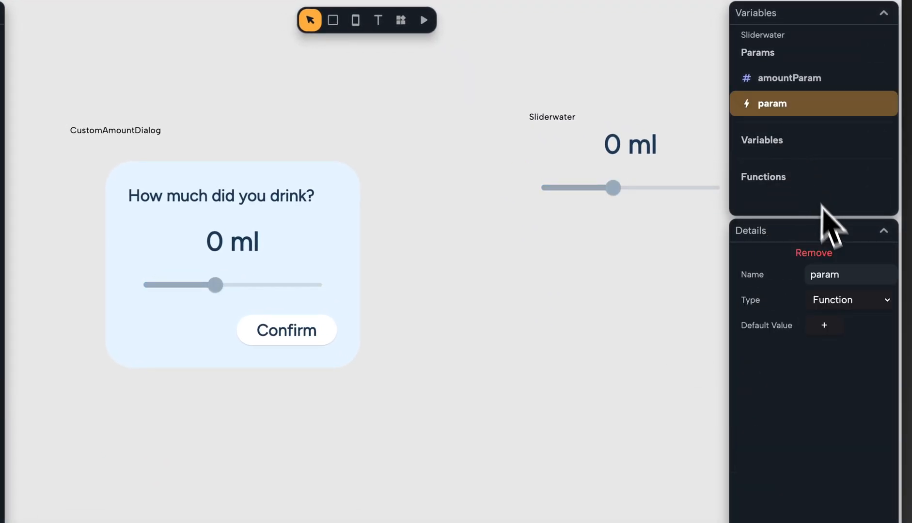
double_click(834, 276)
text(onChangeC)
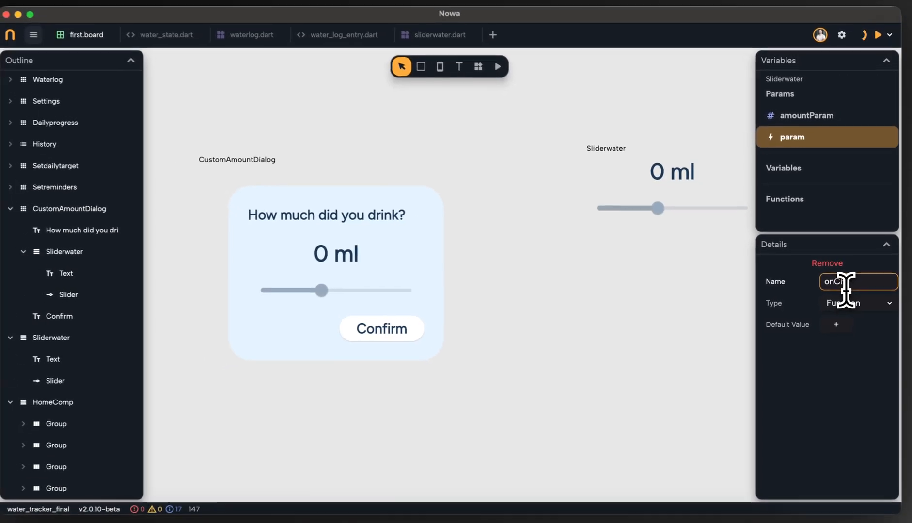
text(allback)
key(Return)
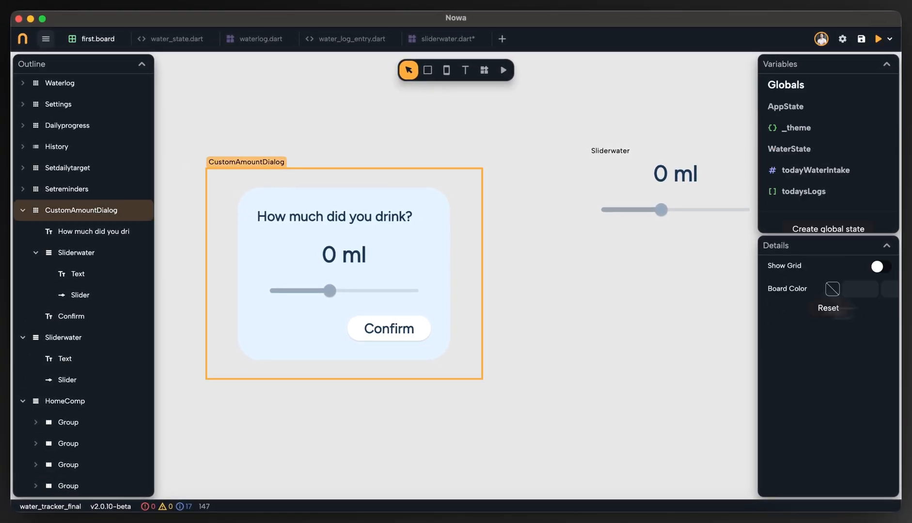
Test the Amount Param of the Sliderwater nested in CustomAmountDialog by varying it to 37, and select its slider.
click(343, 286)
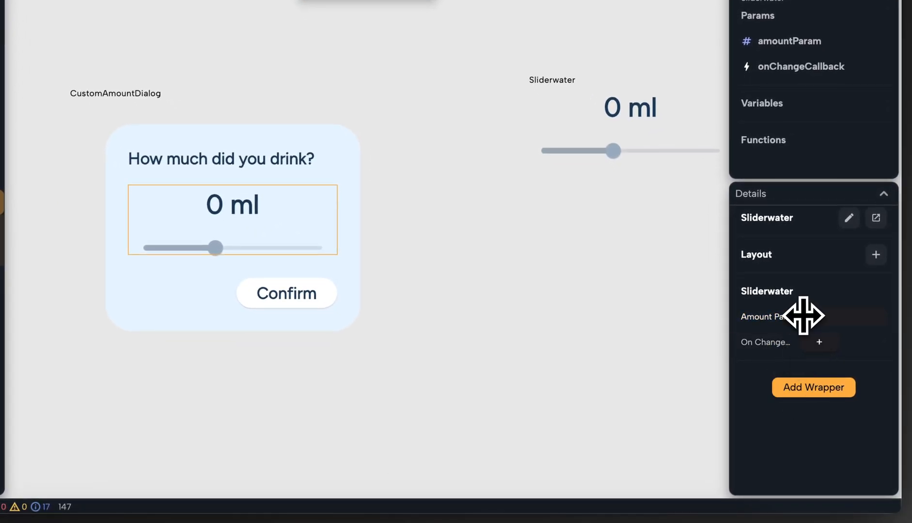
mouse_move(803, 315)
mouse_down()
mouse_move(821, 319)
mouse_move(800, 318)
mouse_move(815, 322)
mouse_up()
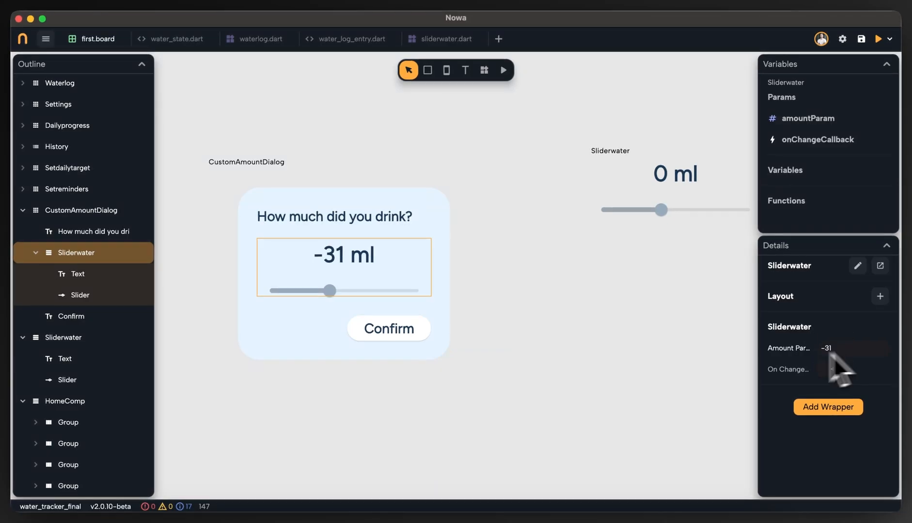
drag(830, 353, 815, 352)
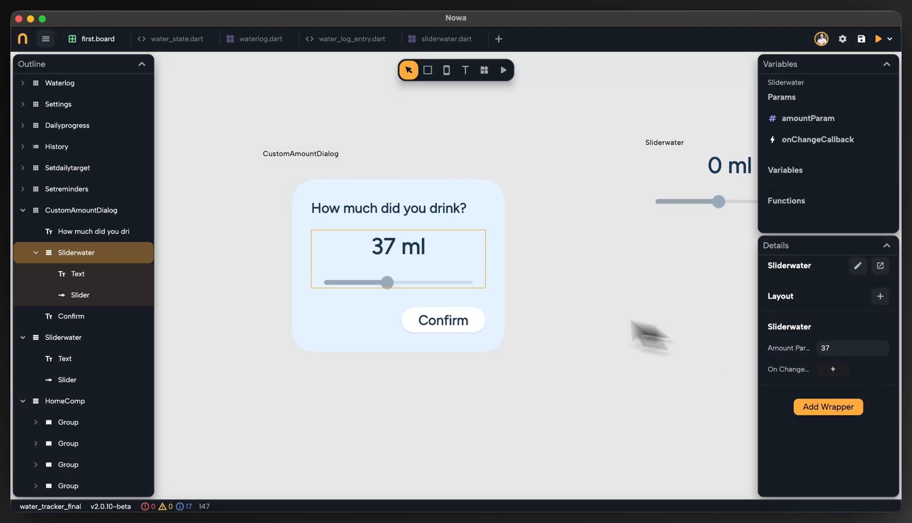
click(404, 283)
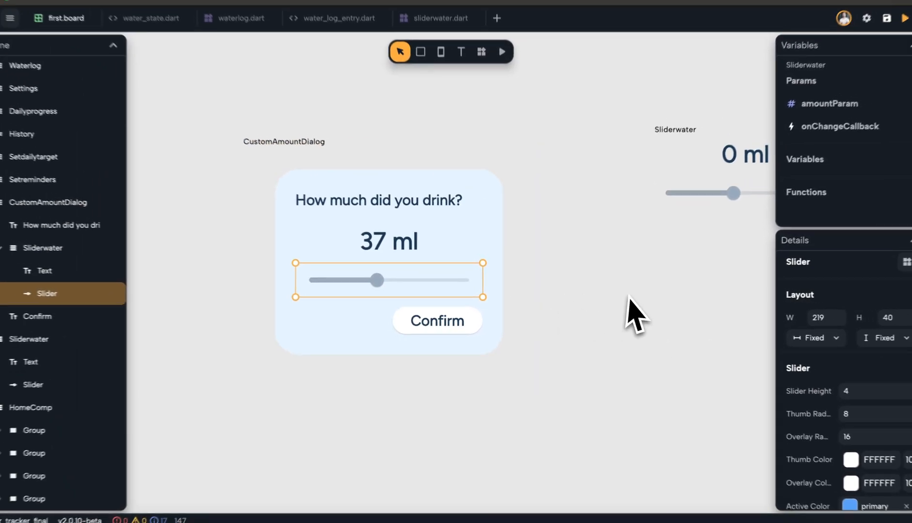
Link the Value of the standalone Sliderwater's slider to the local amountParam.
click(723, 206)
click(725, 207)
drag(727, 228, 582, 274)
scroll(815, 400, down, 5)
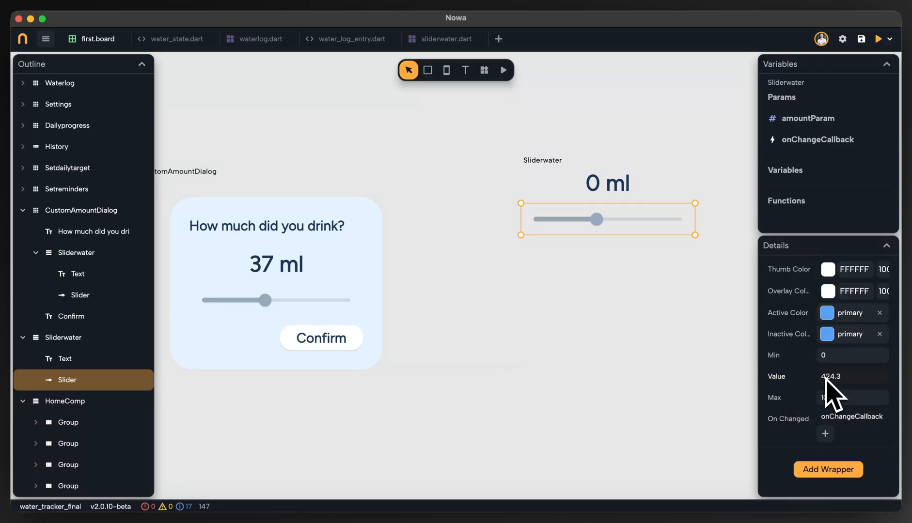
click(772, 378)
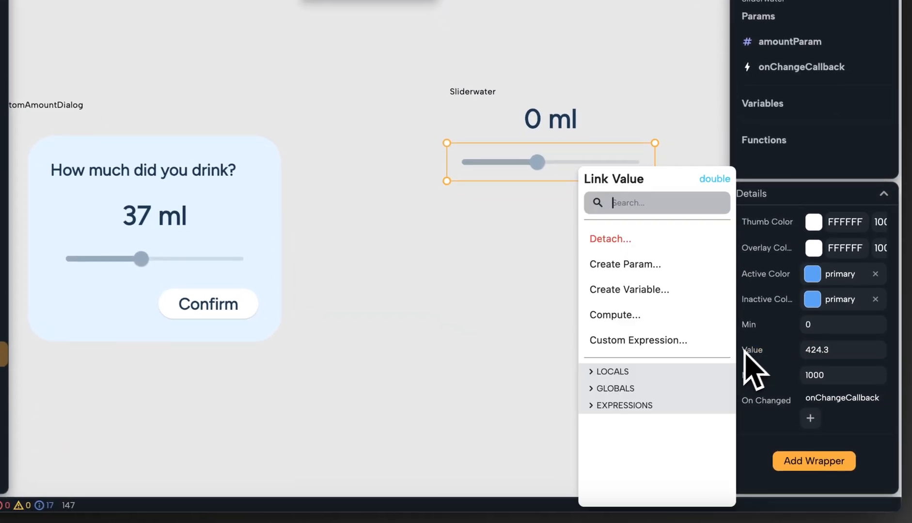
click(663, 370)
click(638, 392)
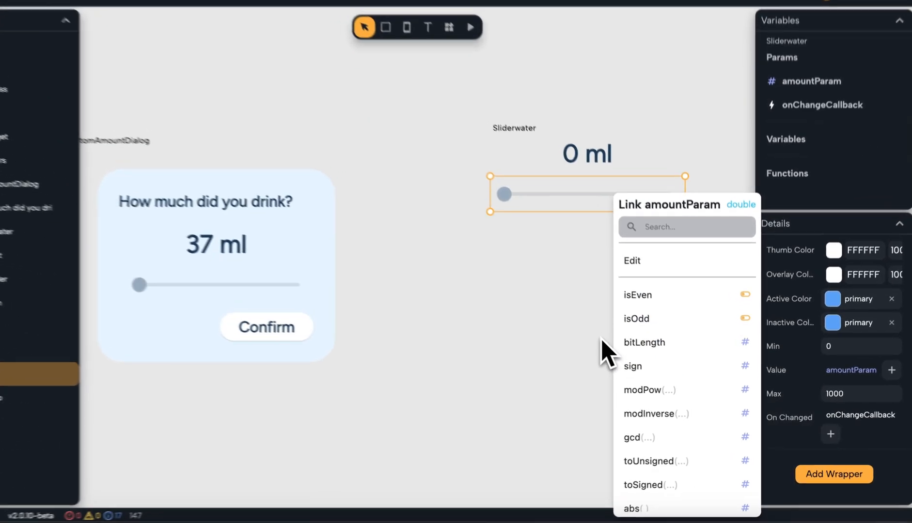
click(623, 354)
Vary the Amount Param of the Sliderwater nested in CustomAmountDialog to 142 to test the slider's link.
drag(517, 324, 551, 325)
drag(406, 265, 519, 249)
click(392, 231)
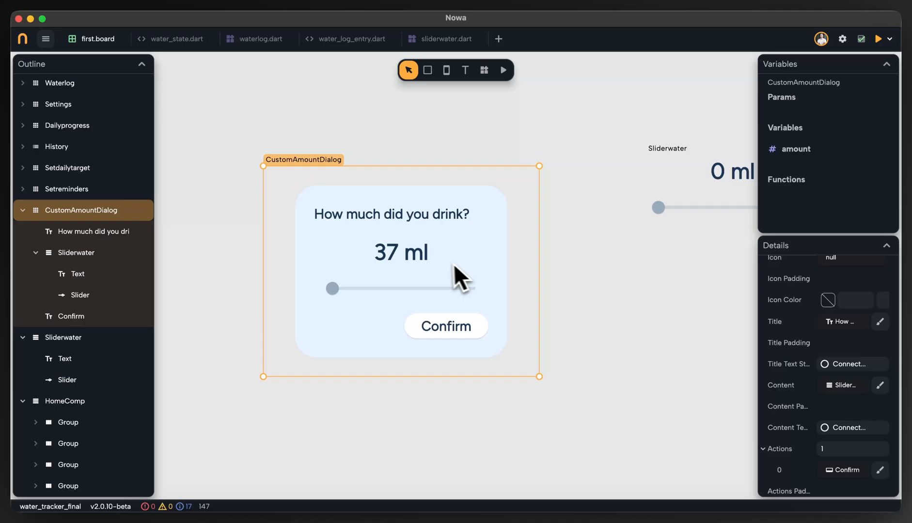
click(438, 261)
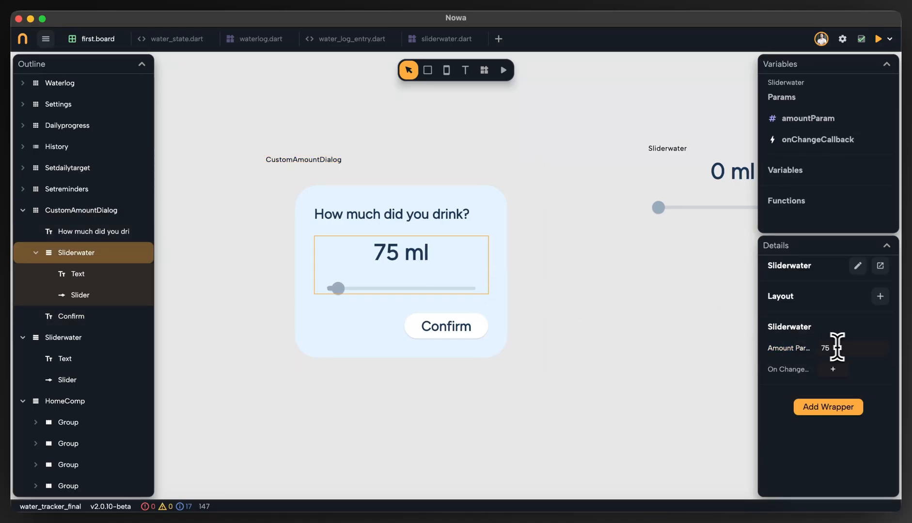
drag(877, 347, 821, 346)
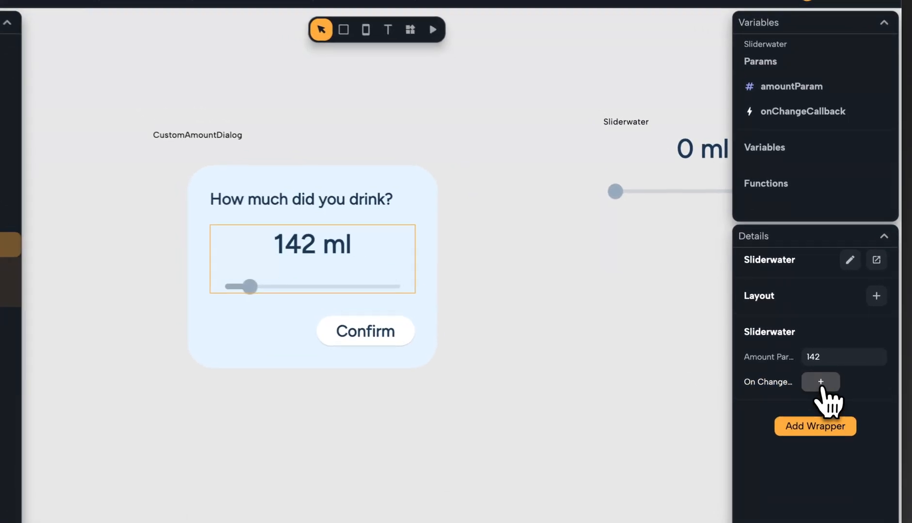
Create the onChangeCallback logic for the nested Sliderwater and delete its default Return node.
click(833, 369)
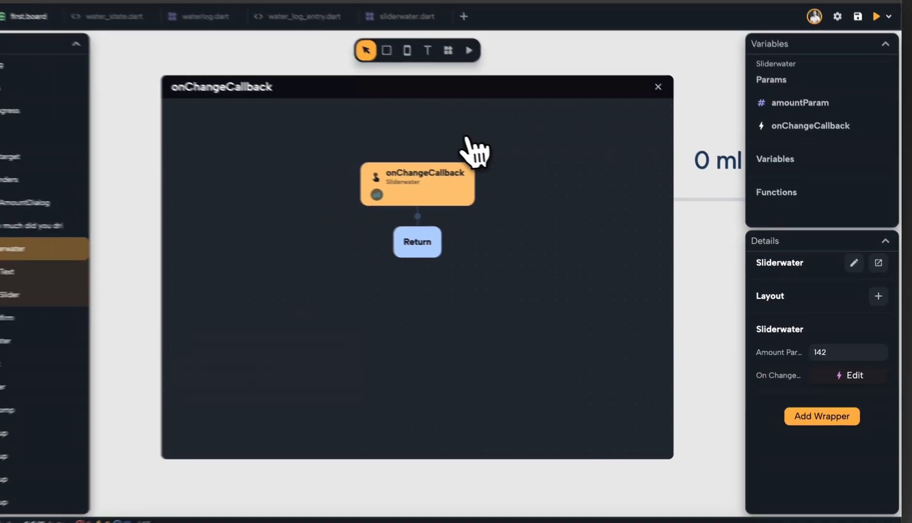
click(417, 243)
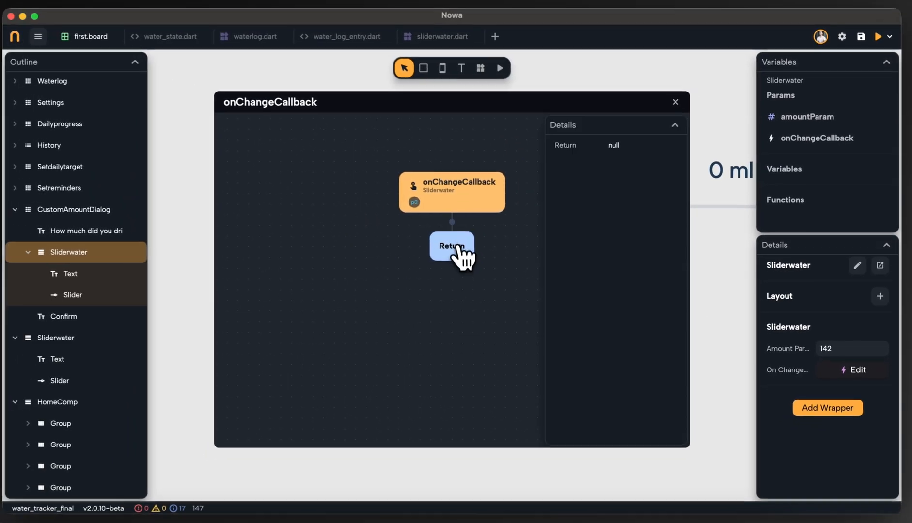
key(Delete)
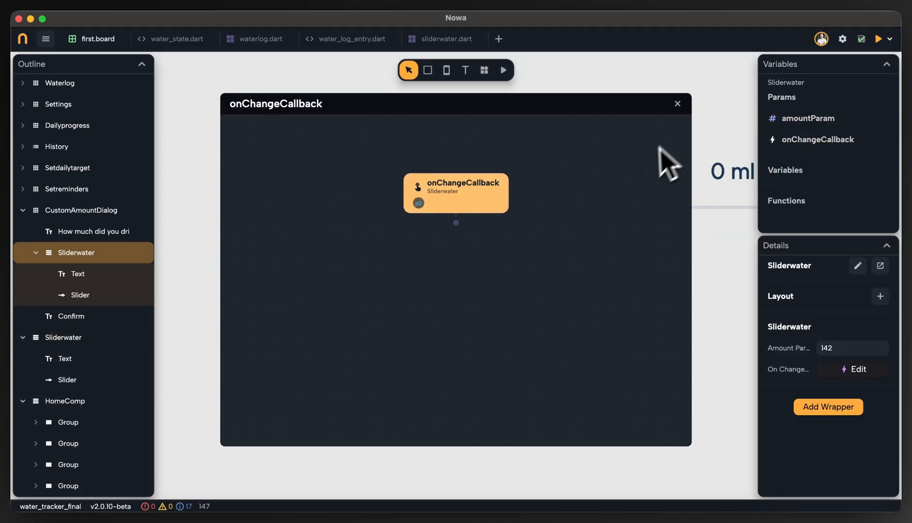
Examine CustomAmountDialog's variables and compare them with the params of its nested Sliderwater.
click(656, 92)
drag(637, 98, 572, 302)
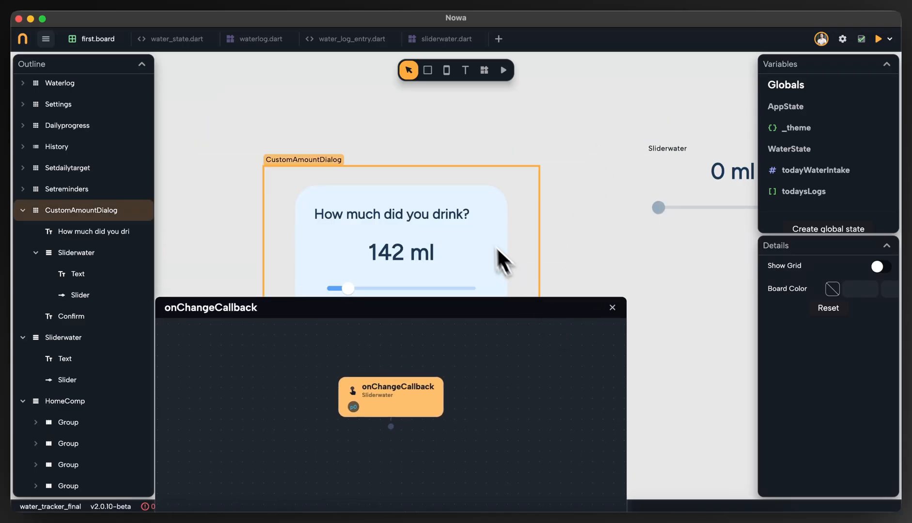
click(498, 249)
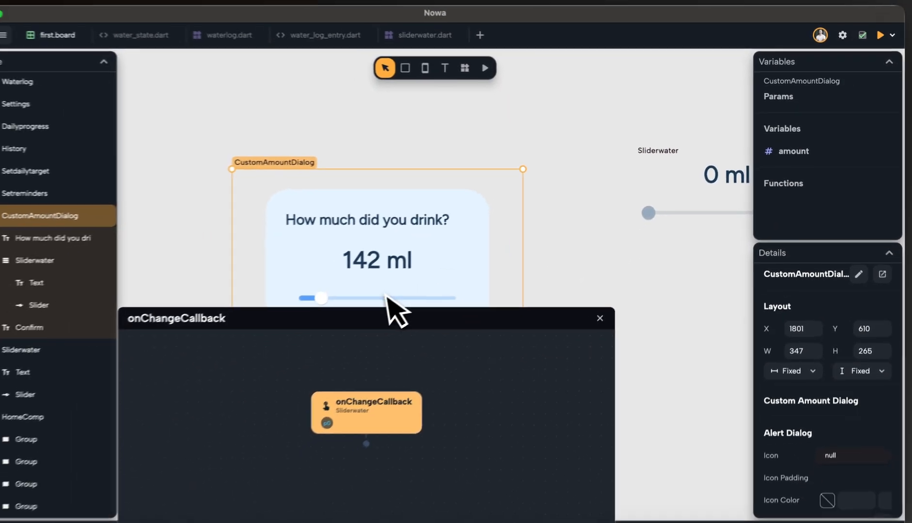
drag(409, 305, 483, 125)
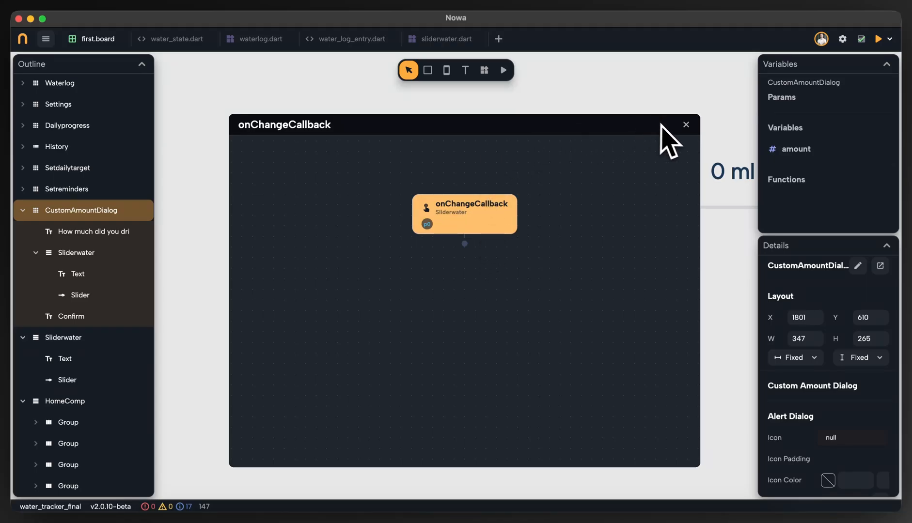
click(686, 125)
click(411, 286)
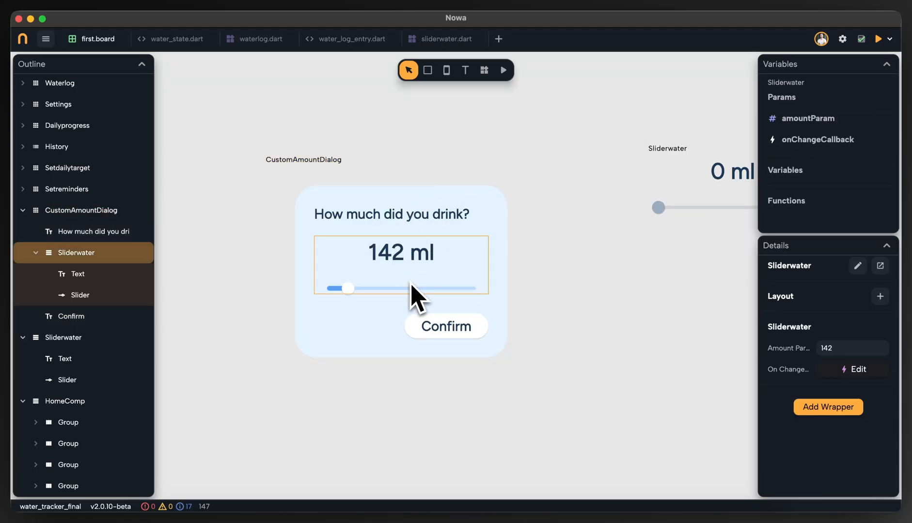
click(455, 166)
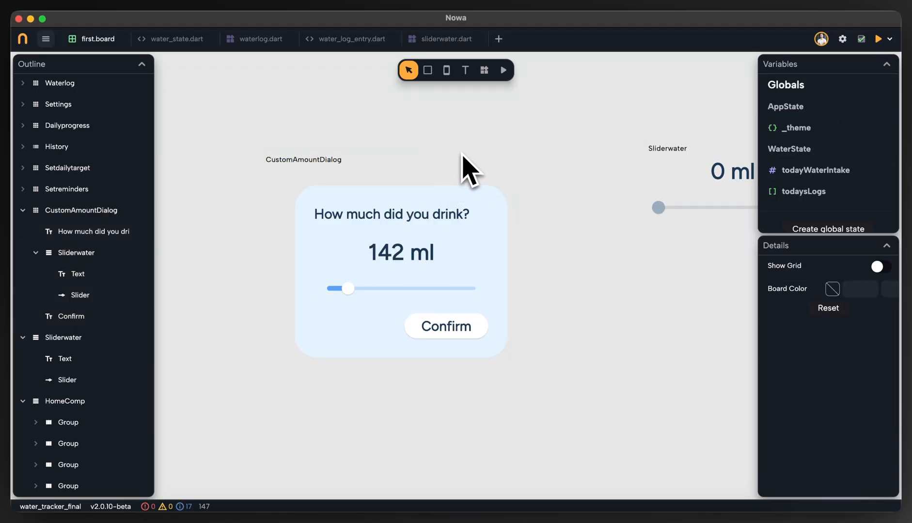
click(339, 160)
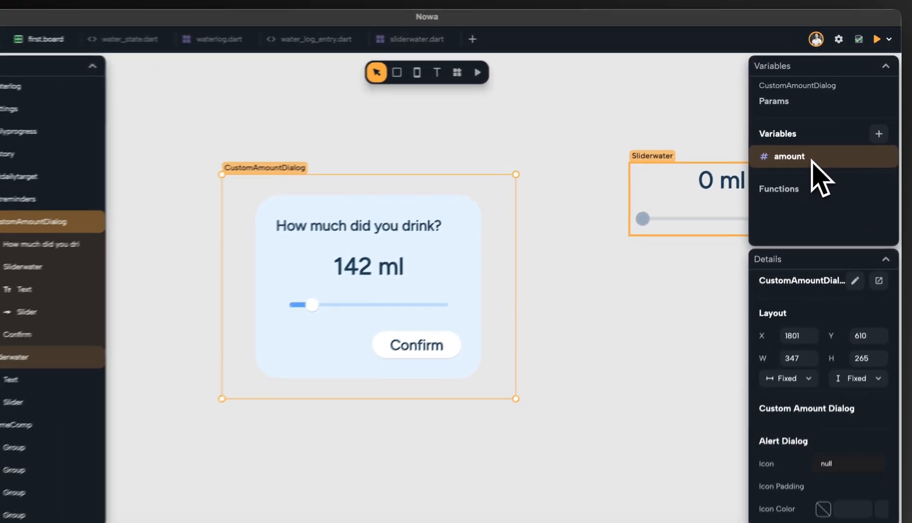
click(429, 321)
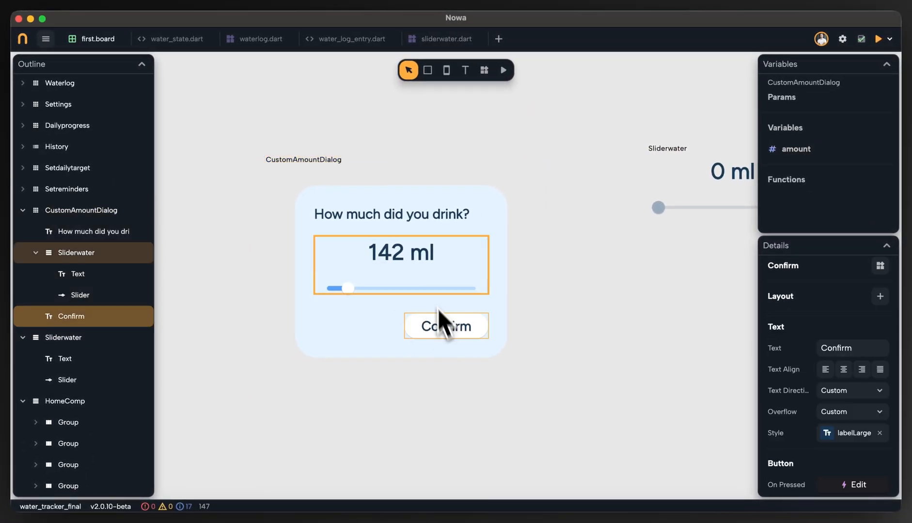
click(456, 291)
Add a node that sets the local amount variable to the nested Sliderwater's onChangeCallback logic.
click(848, 370)
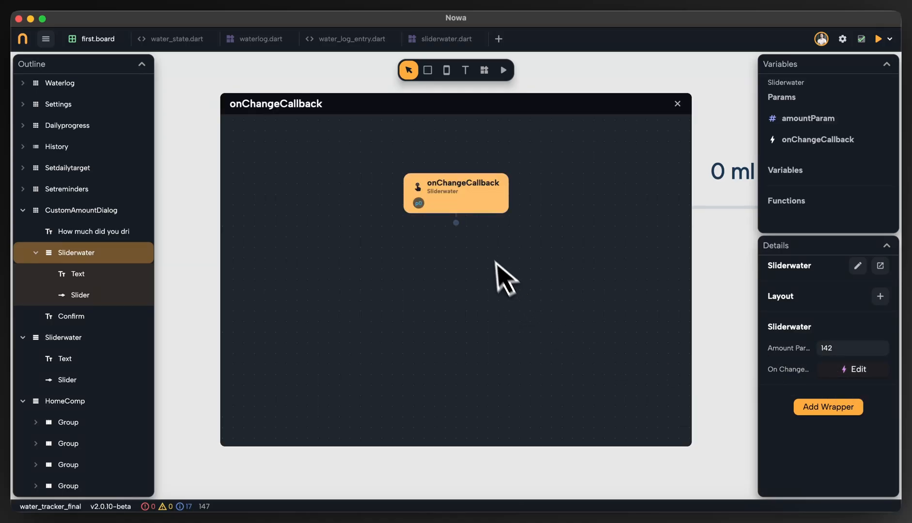
click(456, 223)
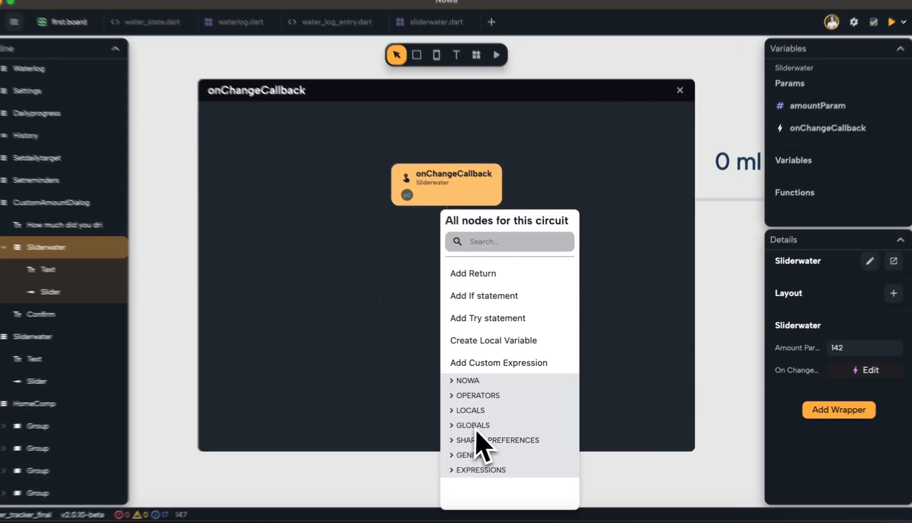
click(478, 407)
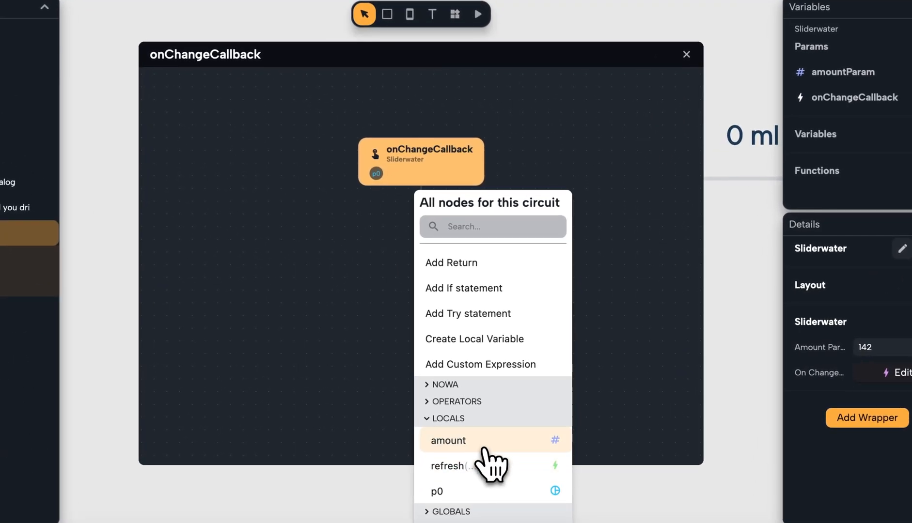
click(506, 425)
click(606, 150)
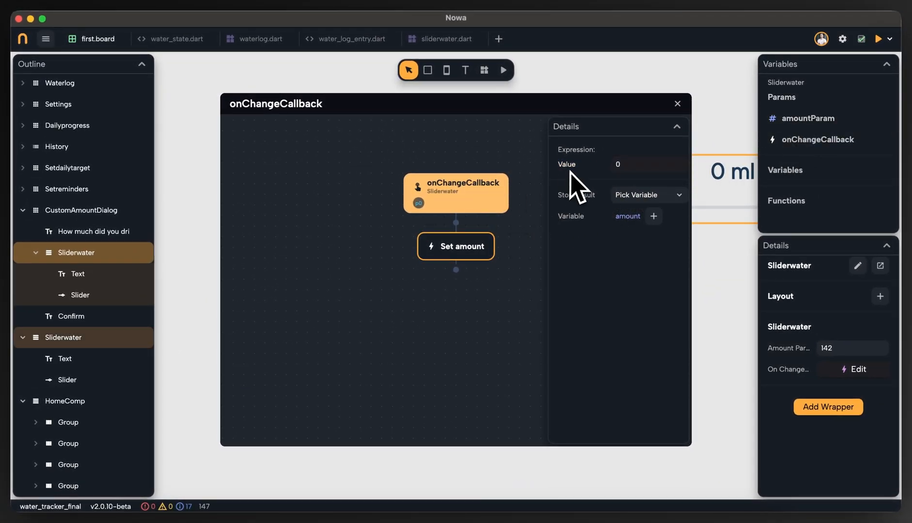
Link the value of the Set amount node to the callback's p0 parameter, converted with round().
click(569, 172)
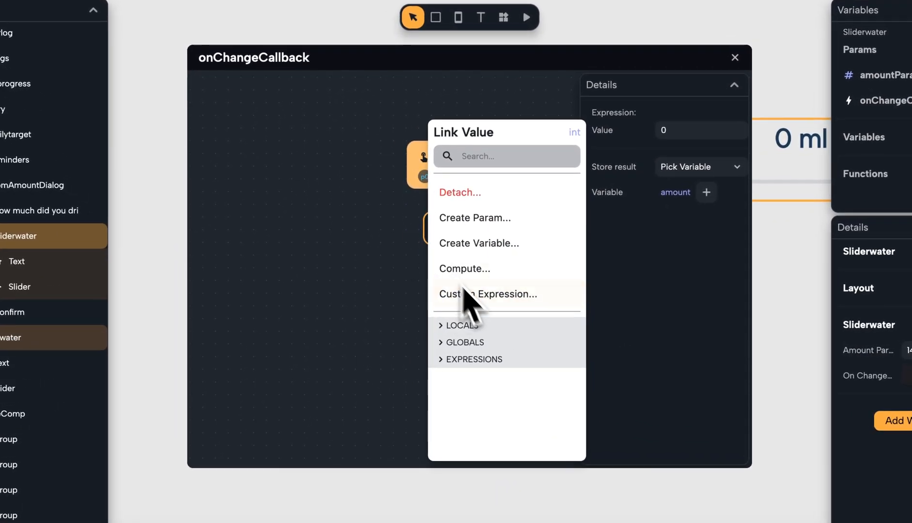
click(473, 325)
click(453, 370)
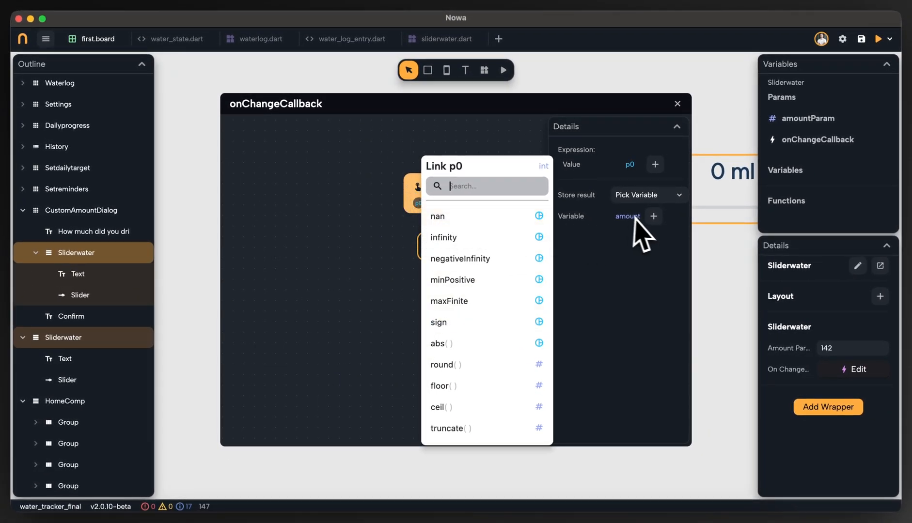
click(456, 367)
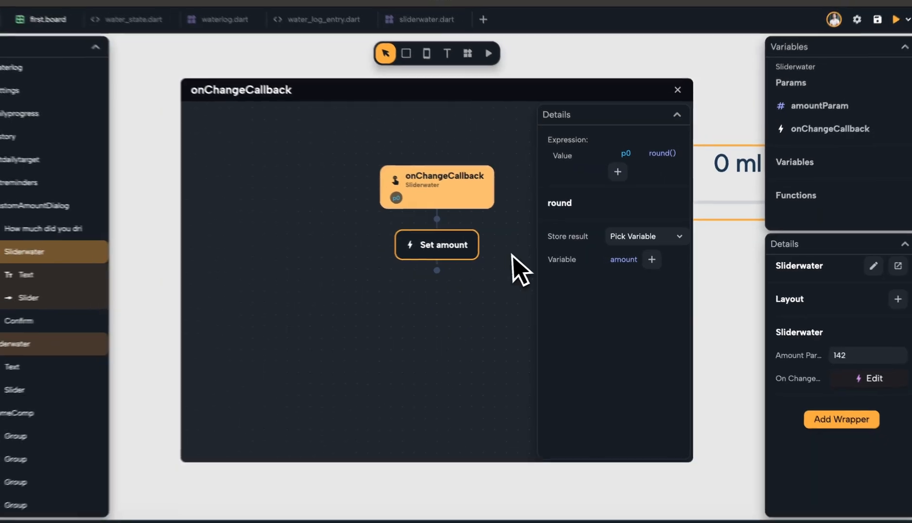
click(486, 262)
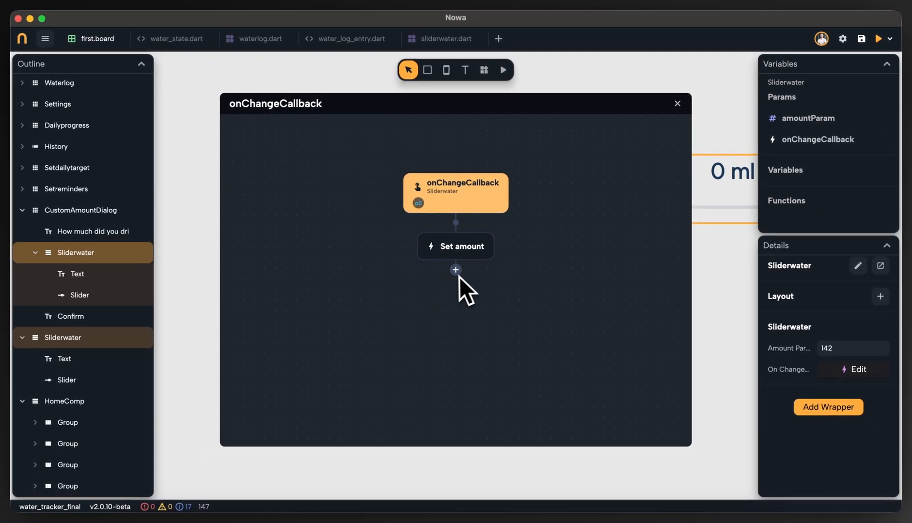
Add a refresh node after Set amount in the callback logic and close the logic editor.
click(455, 270)
text(set)
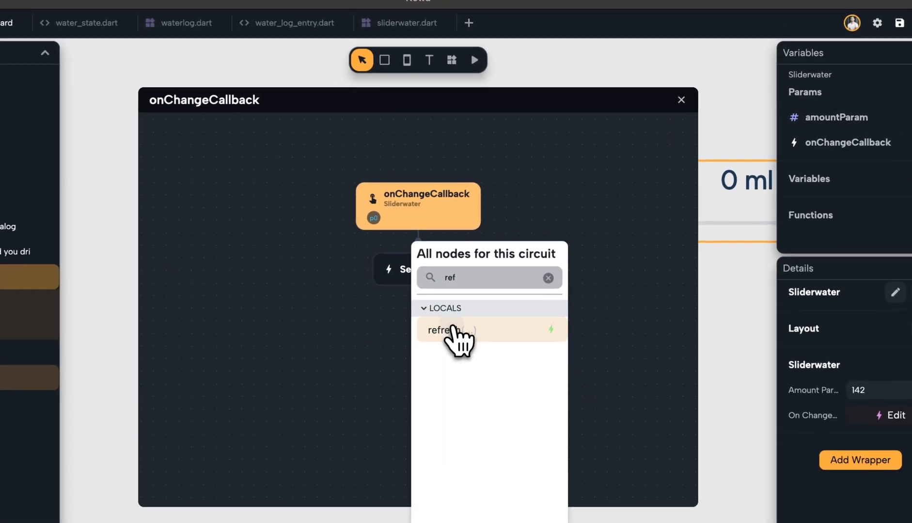
click(488, 295)
click(472, 292)
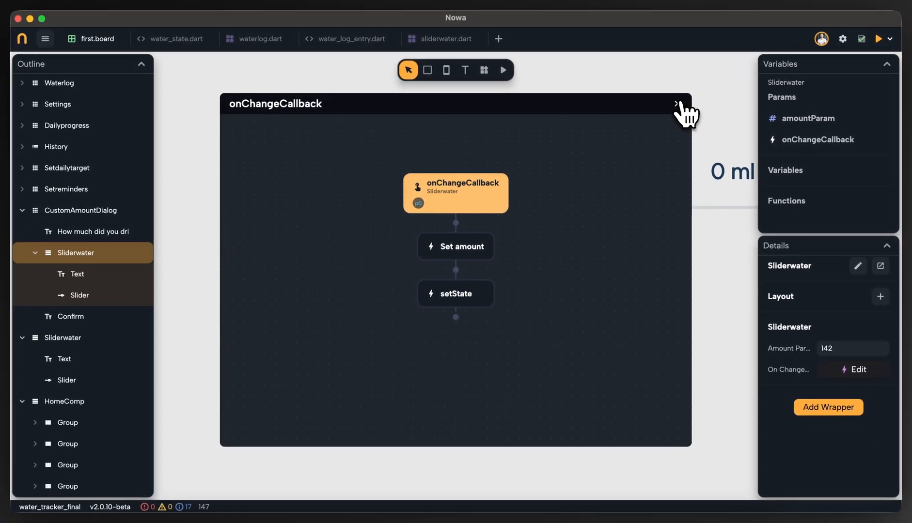
click(682, 99)
Review CustomAmountDialog's amount variable, the nested Sliderwater's On Change Callback and the standalone Sliderwater's slider.
scroll(538, 152, left, 1)
click(537, 153)
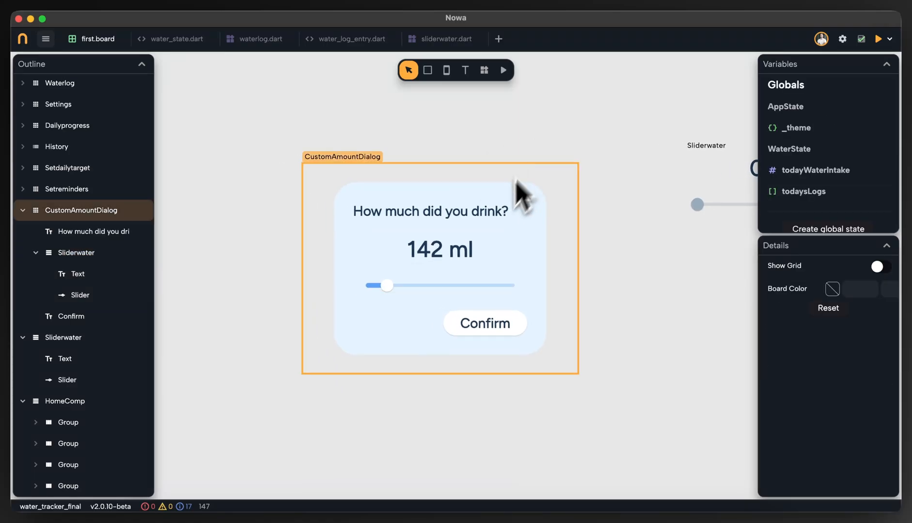
click(405, 216)
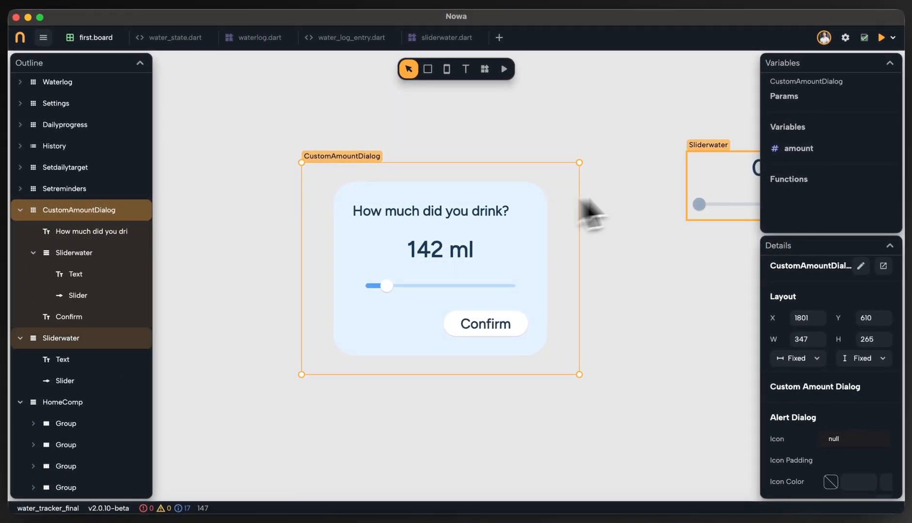
click(488, 259)
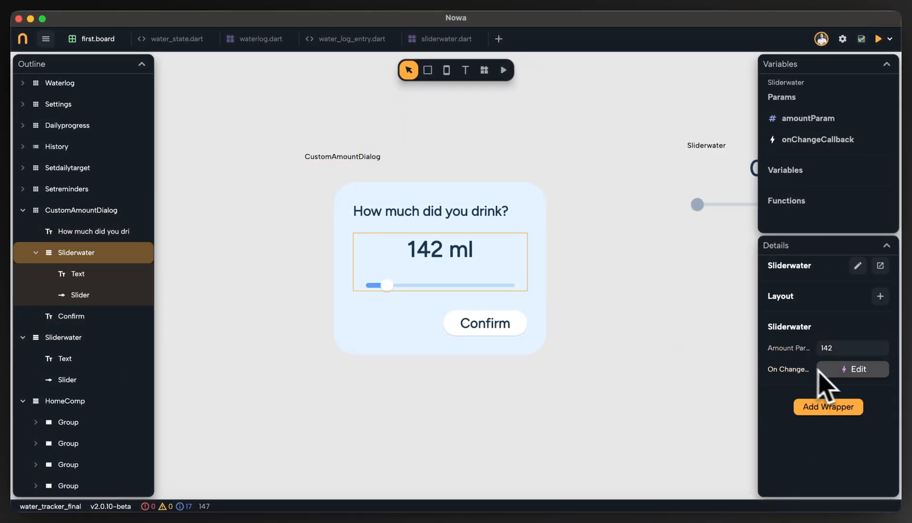
scroll(702, 328, right, 3)
drag(703, 328, 579, 327)
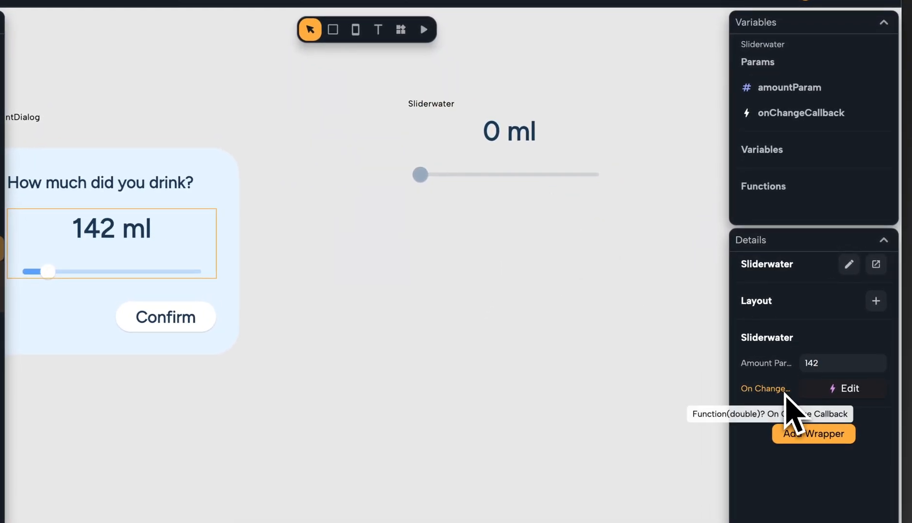
click(542, 189)
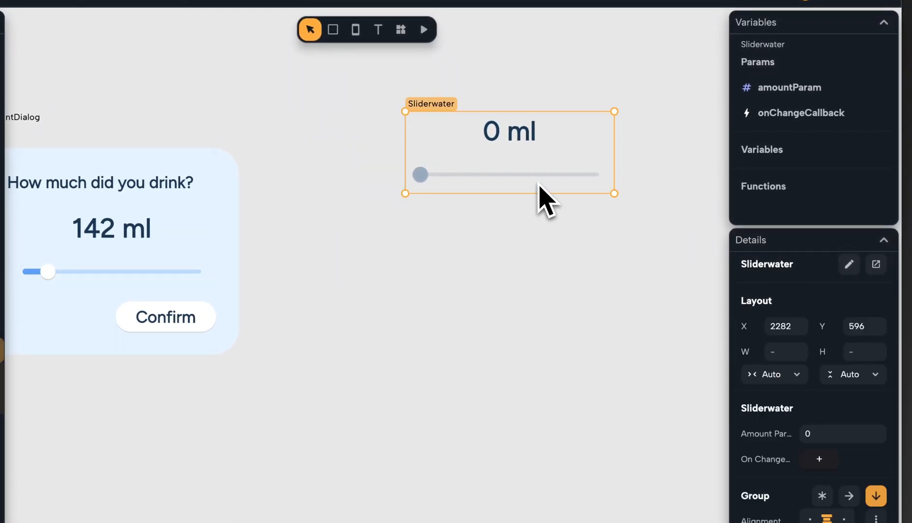
click(543, 188)
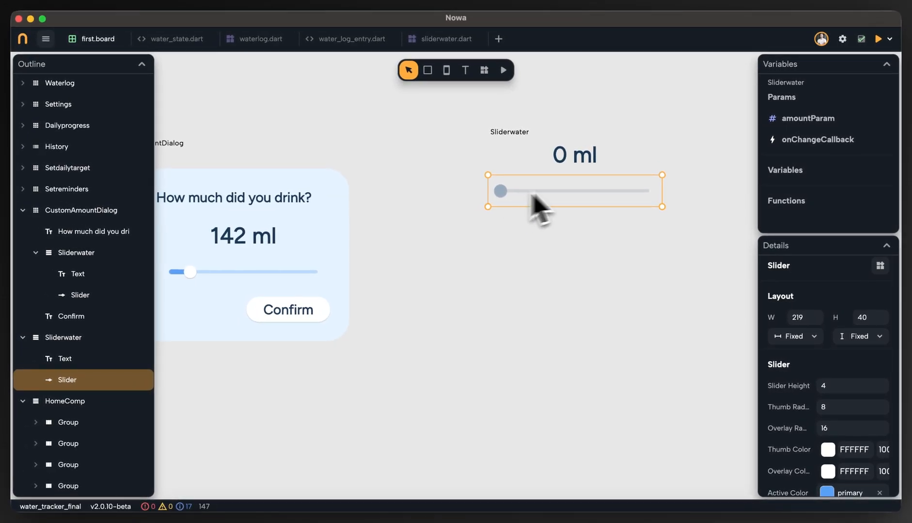
Preview CustomAmountDialog in play mode to check the slider, and stop the preview.
scroll(471, 199, left, 2)
click(308, 158)
click(276, 166)
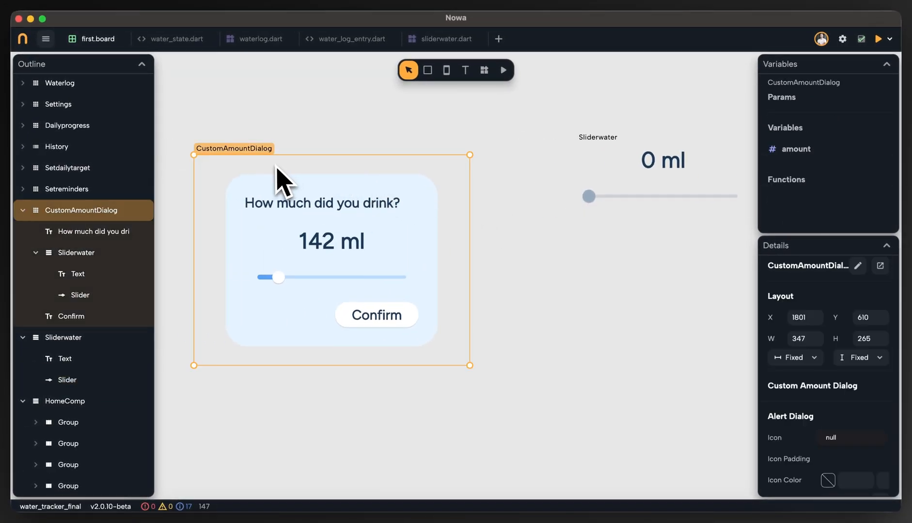
click(503, 69)
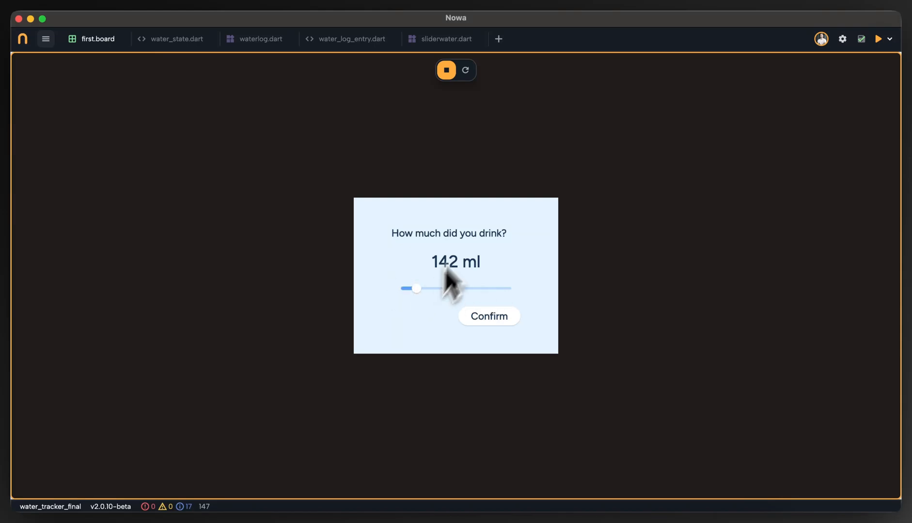
click(446, 69)
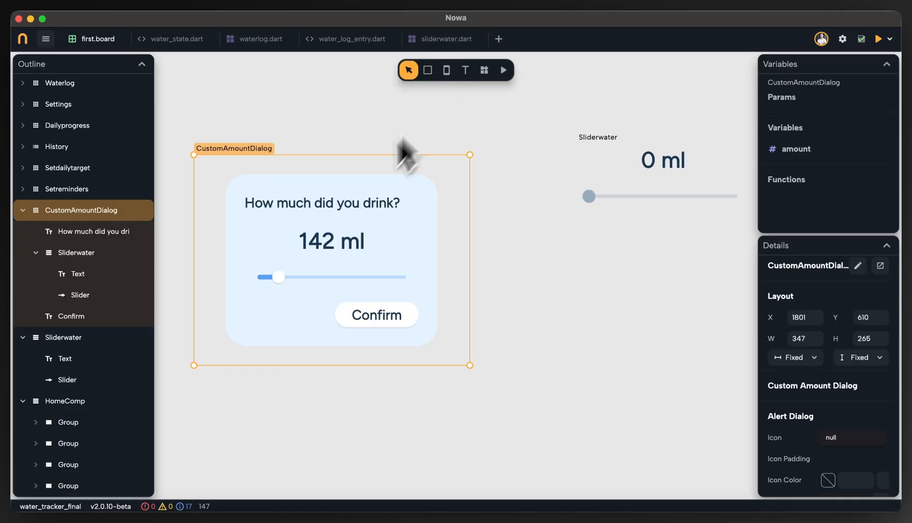
click(323, 278)
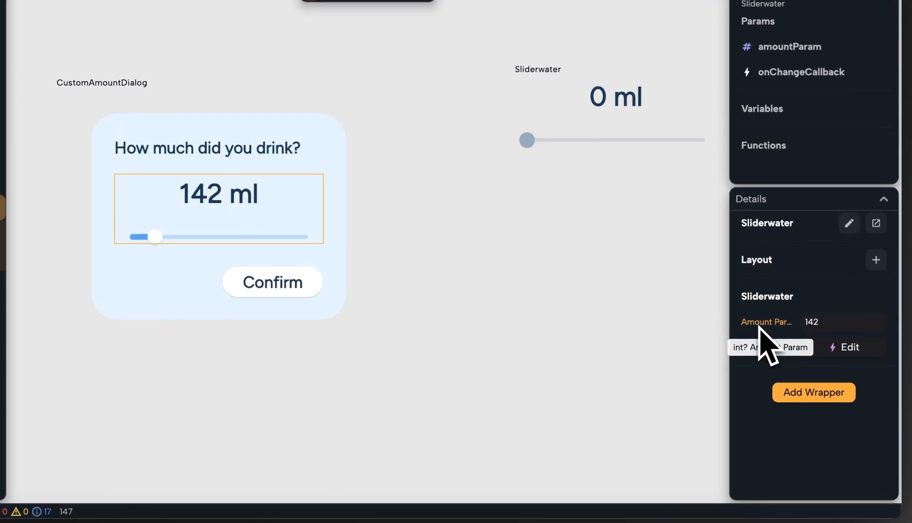
click(779, 350)
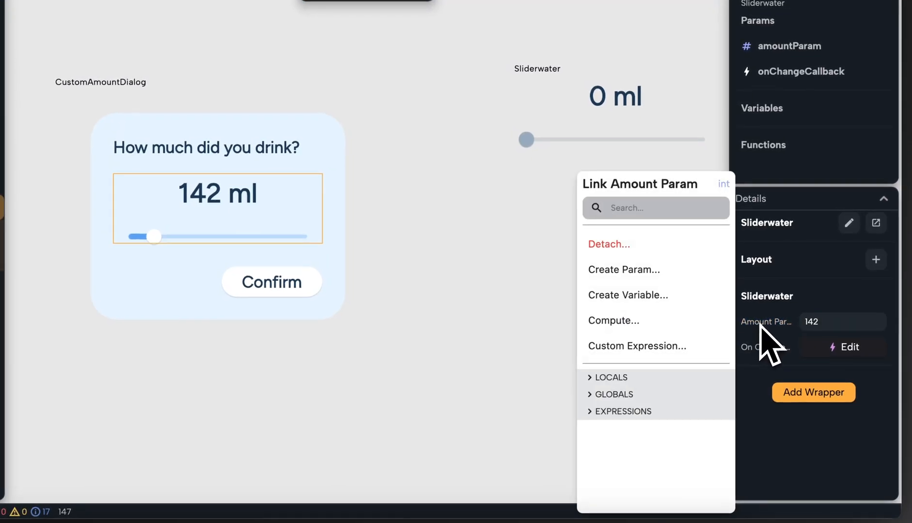
click(657, 378)
click(490, 341)
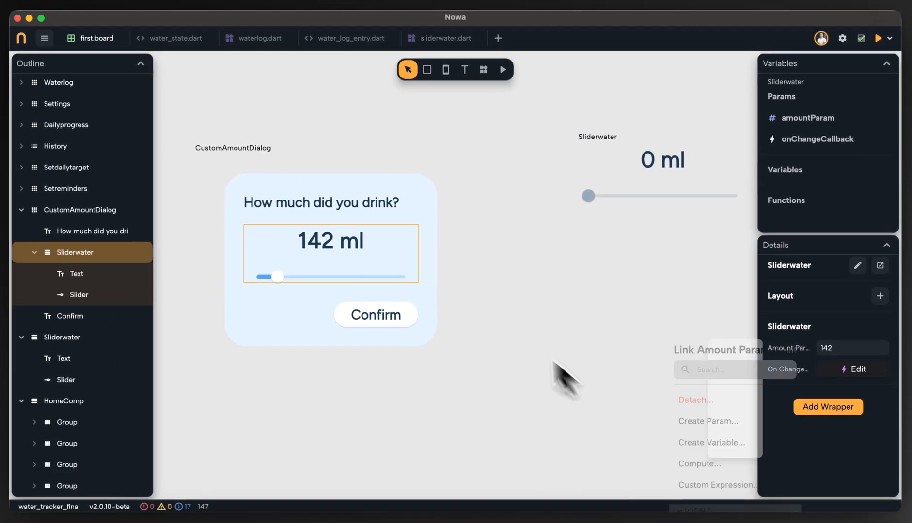
click(486, 340)
click(289, 171)
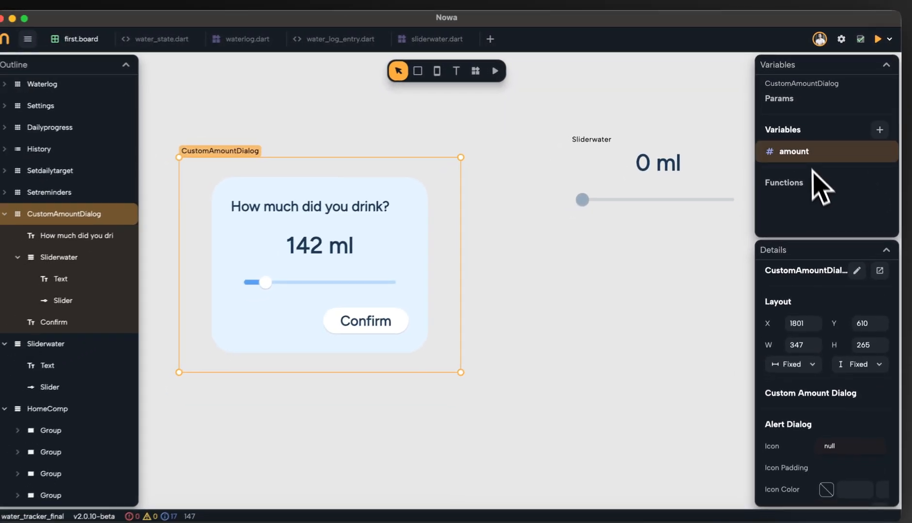
drag(364, 278, 365, 278)
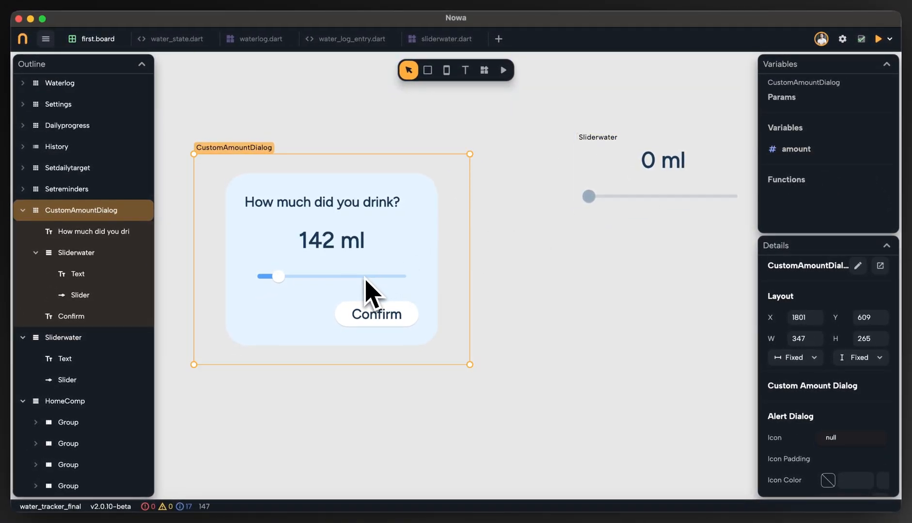
Link the Amount Param of CustomAmountDialog's nested Sliderwater to the local amount variable.
click(358, 263)
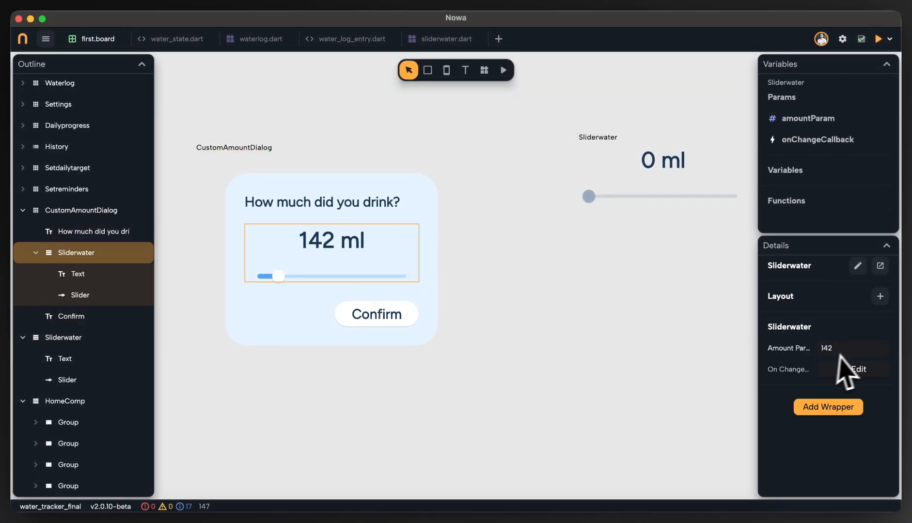
click(799, 351)
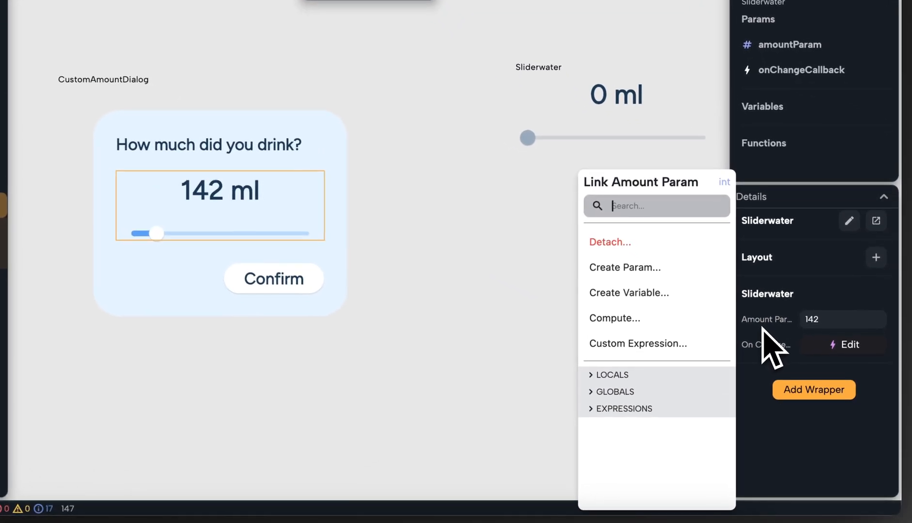
click(712, 375)
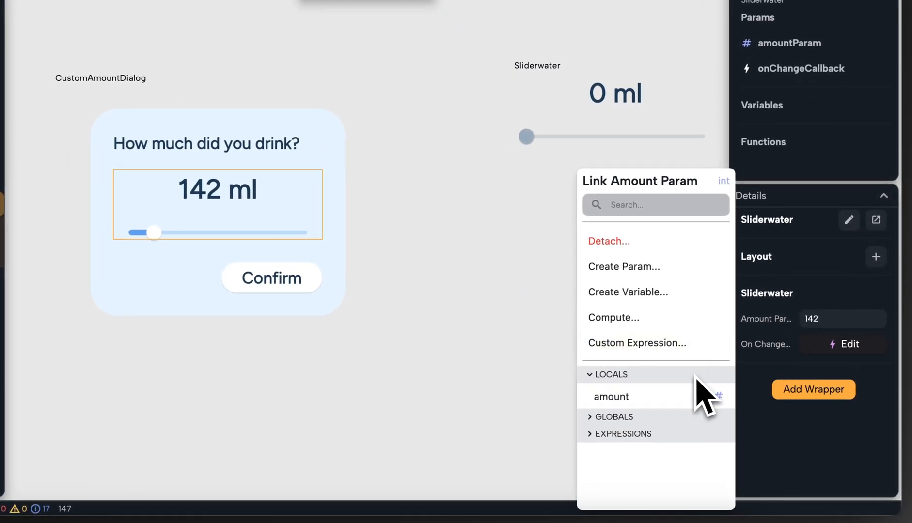
click(664, 397)
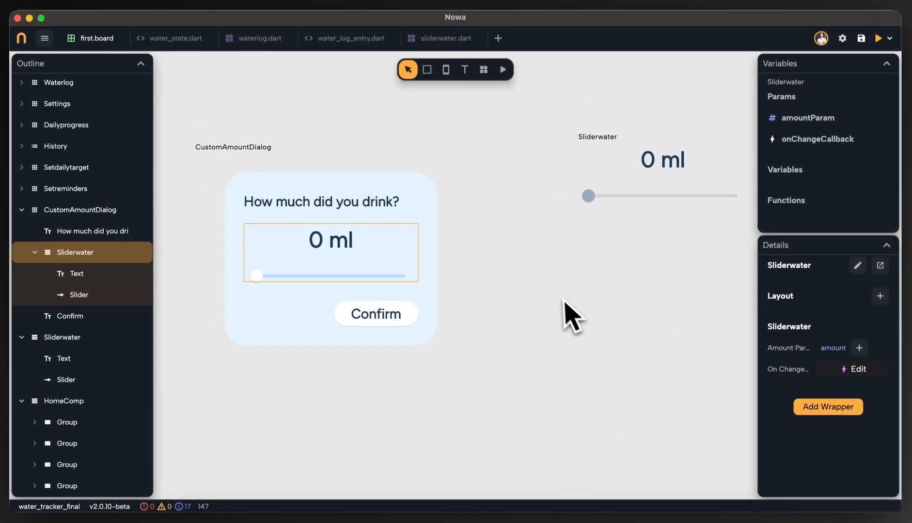
click(519, 199)
click(508, 73)
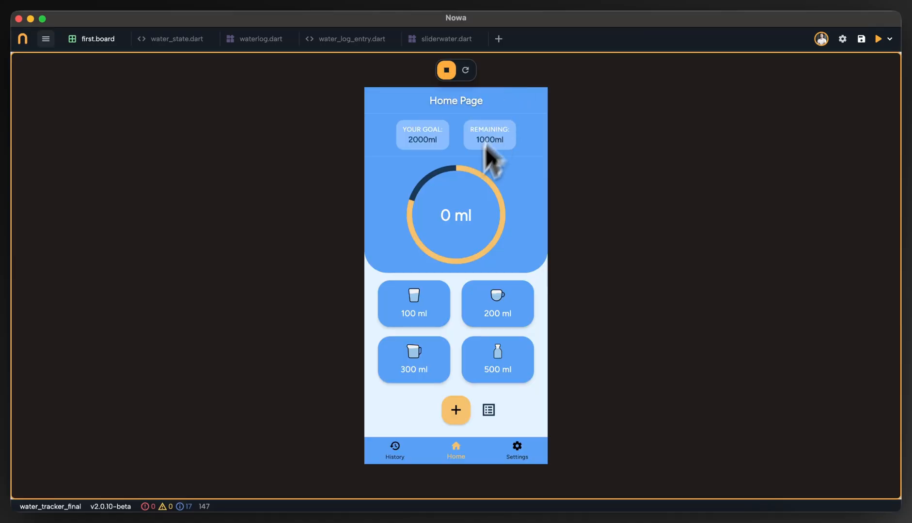
click(447, 69)
Preview CustomAmountDialog in play mode, try the slider at several amounts, and stop the preview.
click(374, 160)
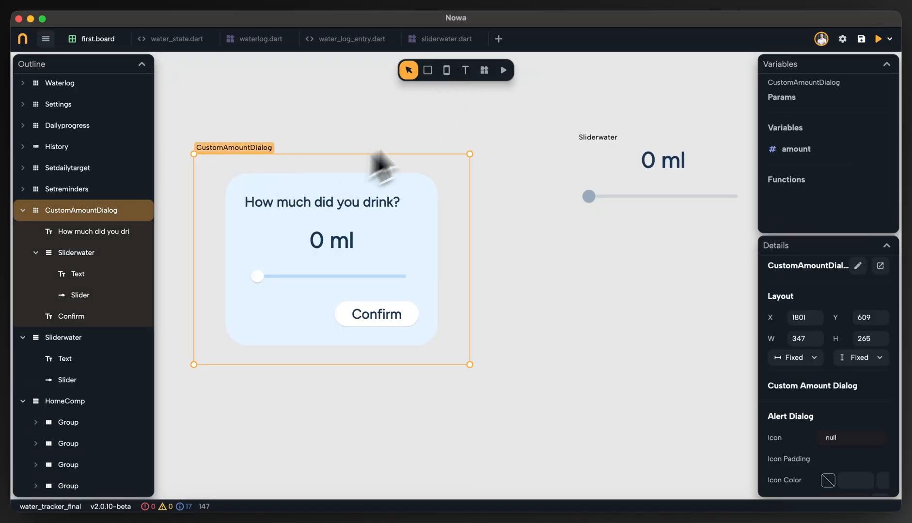
click(505, 70)
drag(412, 285, 465, 280)
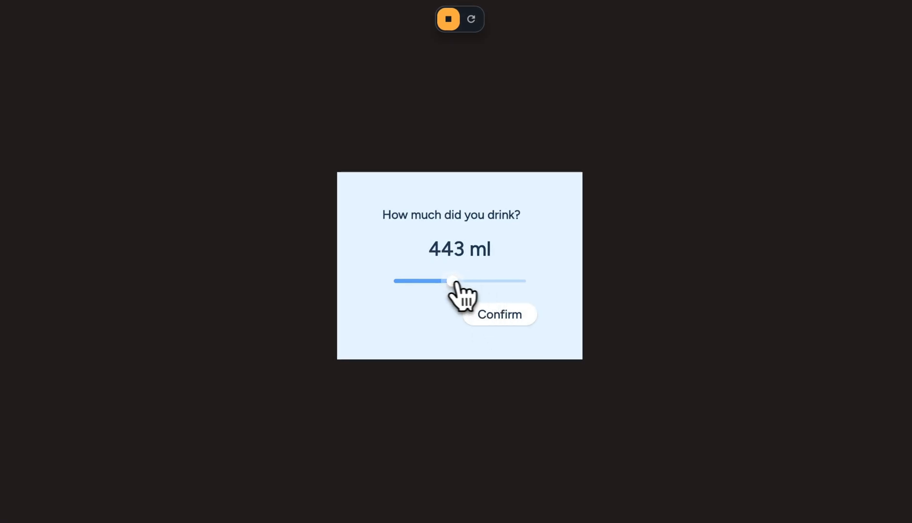
mouse_move(455, 284)
mouse_down()
mouse_move(479, 282)
mouse_move(441, 283)
mouse_up()
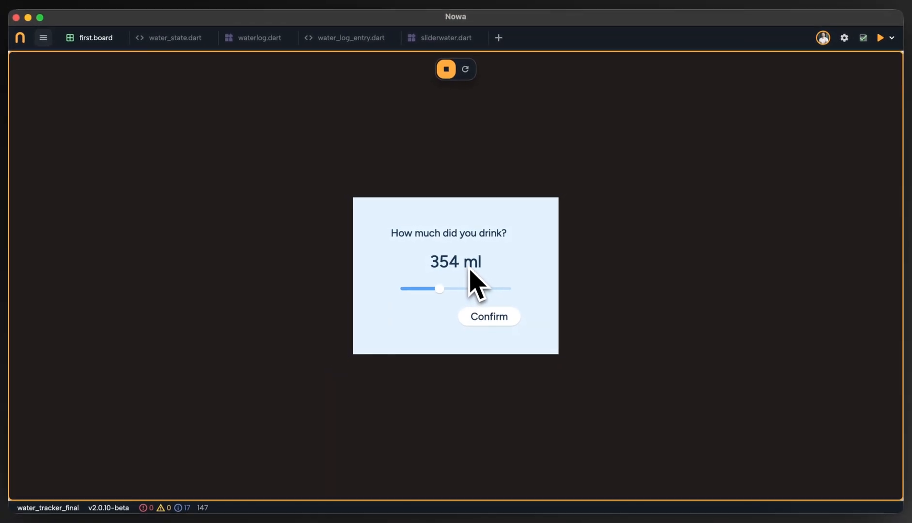
mouse_move(453, 288)
mouse_down()
mouse_move(462, 288)
mouse_move(446, 288)
mouse_up()
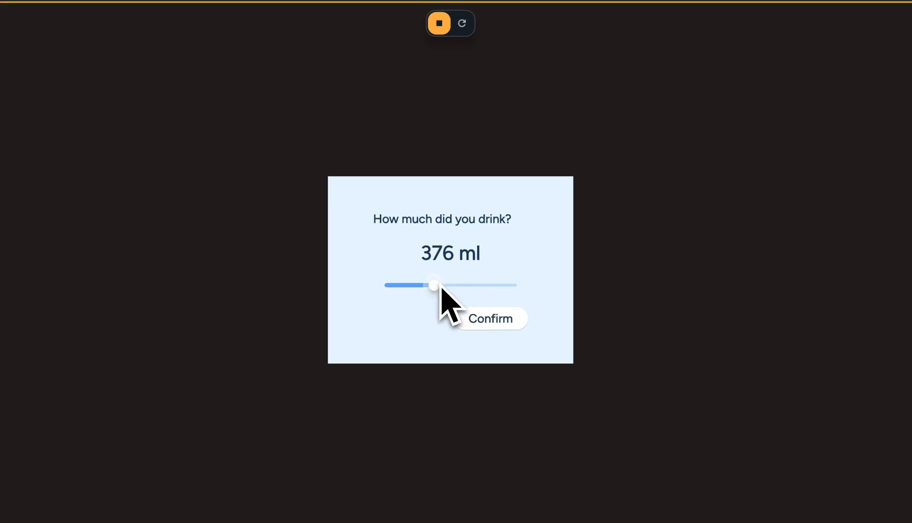
click(439, 22)
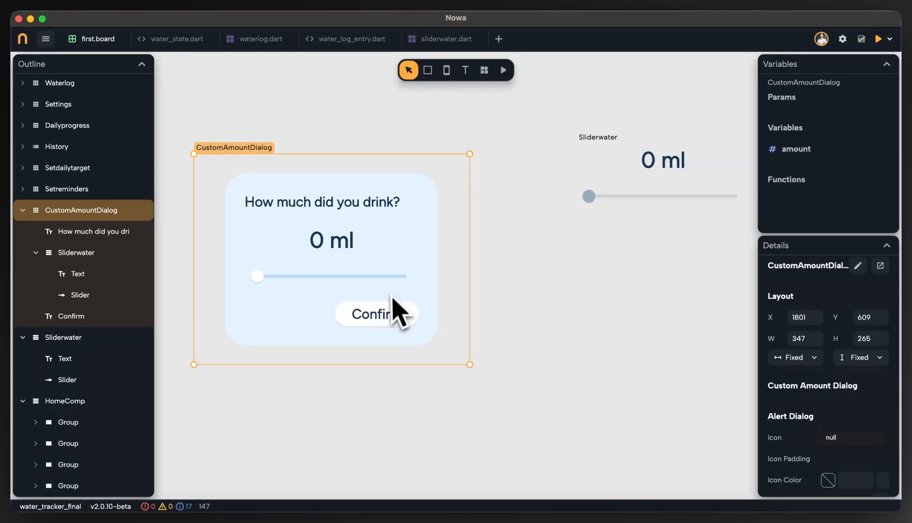
Open the On Pressed logic of the Confirm button in CustomAmountDialog.
click(388, 314)
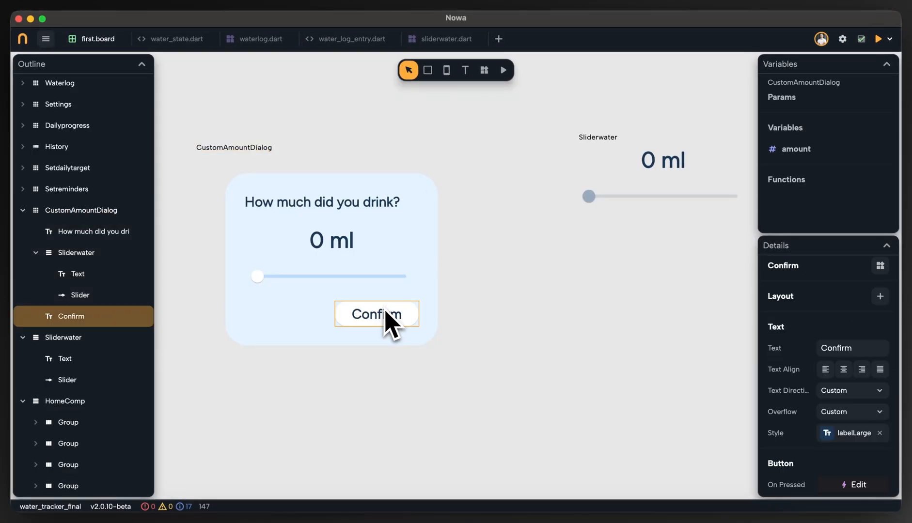
click(857, 411)
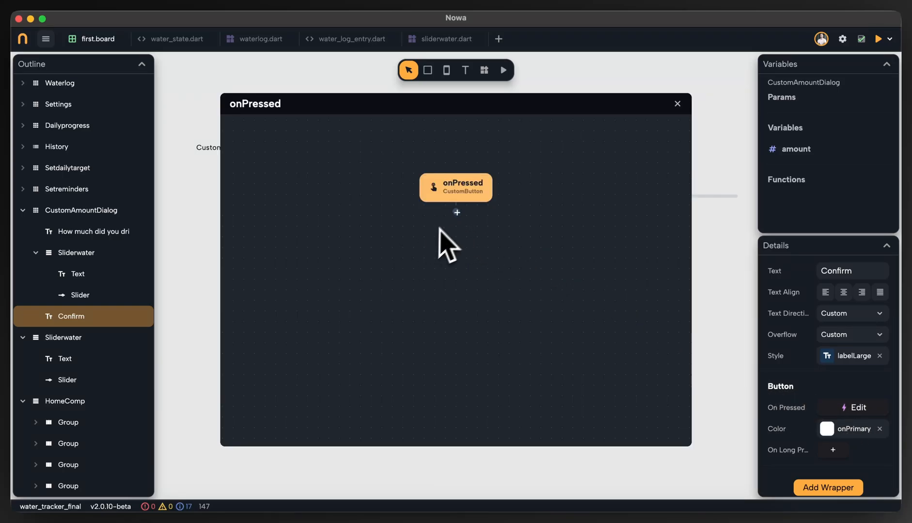
Add a WaterState node after onPressed and set its expression to call addWaterLog.
click(455, 216)
text(water)
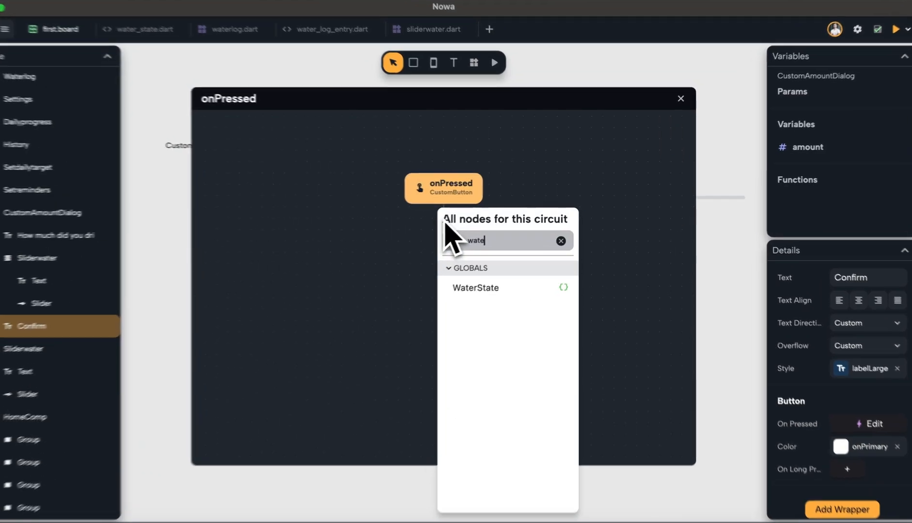
click(459, 300)
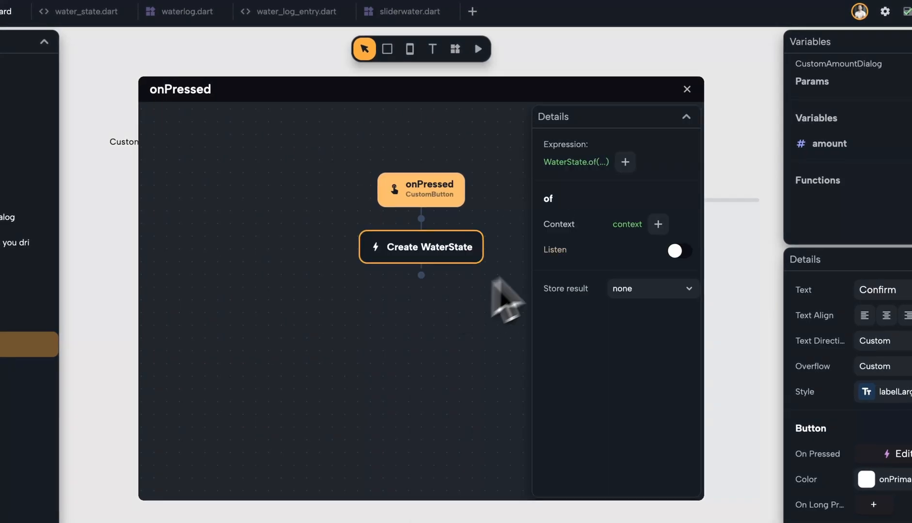
click(625, 162)
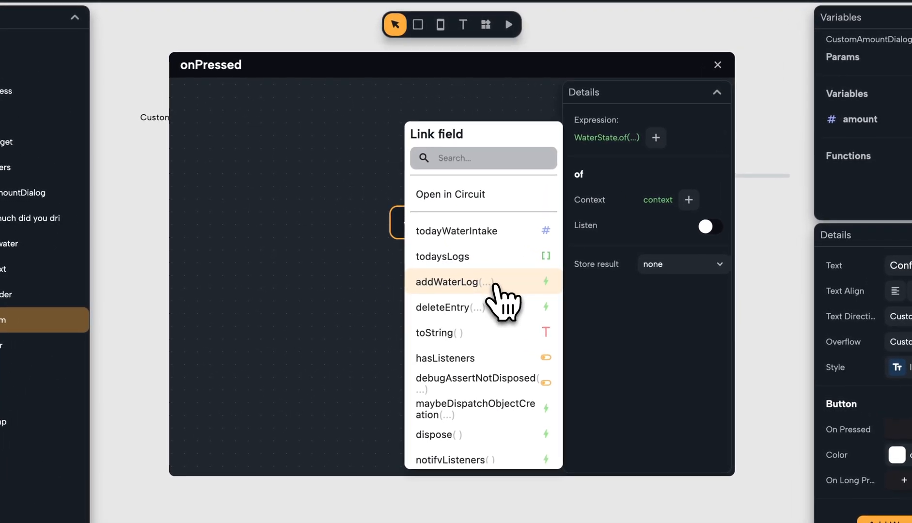
click(442, 286)
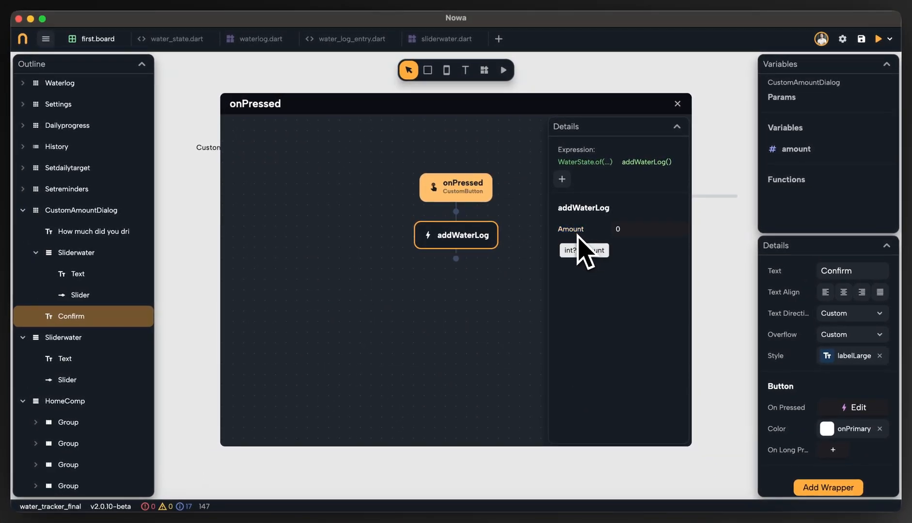
Link the addWaterLog node's Amount to the local amount variable, and delete the node.
click(578, 235)
click(447, 373)
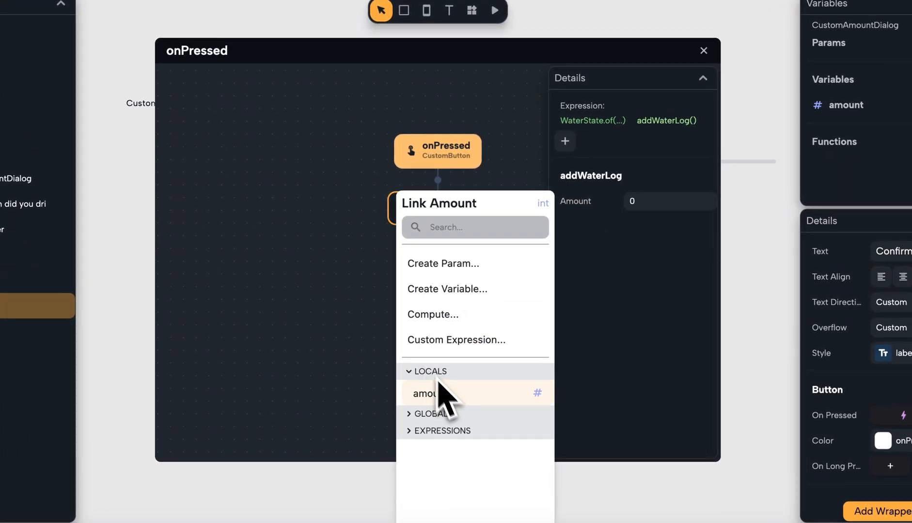
click(442, 394)
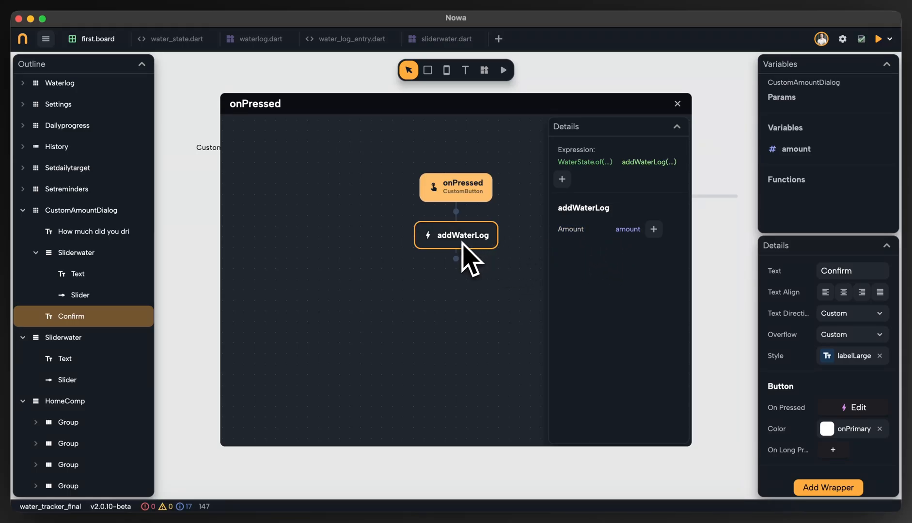
key(BackSpace)
Add a print node directly after onPressed in the Confirm button's logic.
click(456, 213)
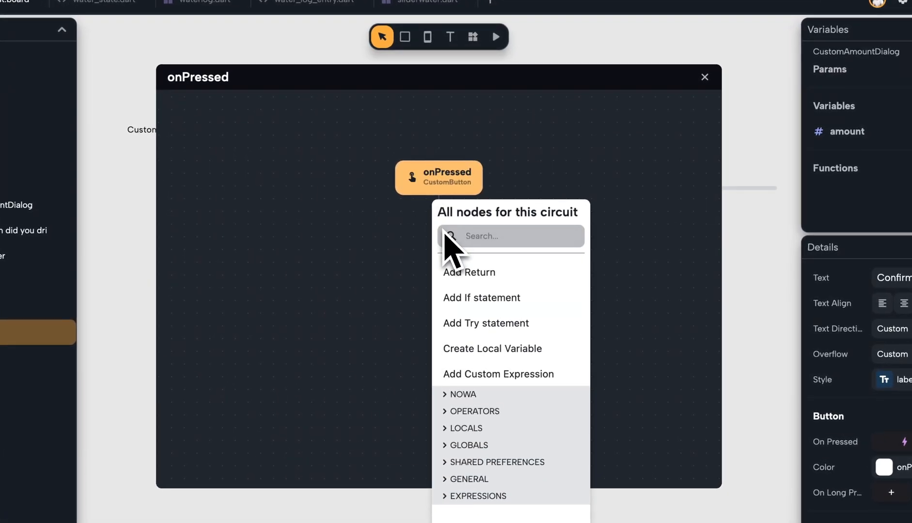
text(pr)
click(449, 288)
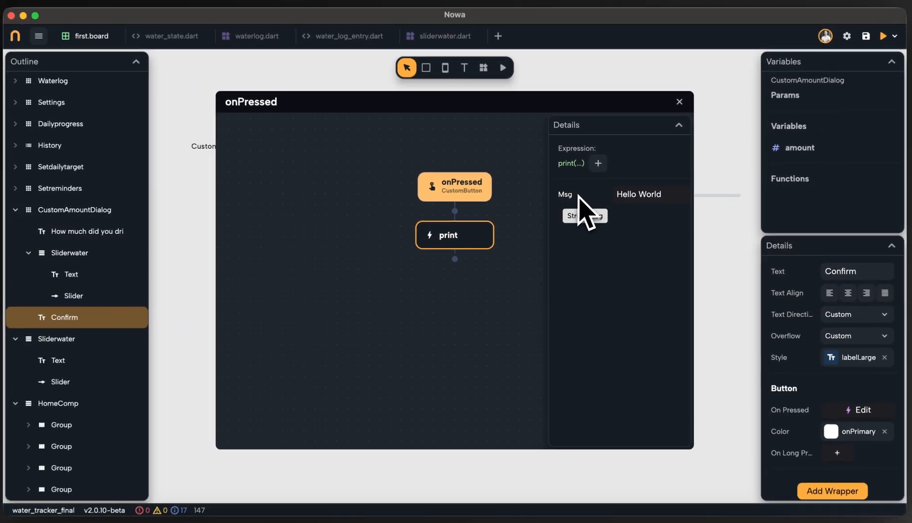
Link the print node's Msg to the local amount variable converted with toString(), and close the logic editor.
click(572, 188)
click(438, 370)
click(442, 386)
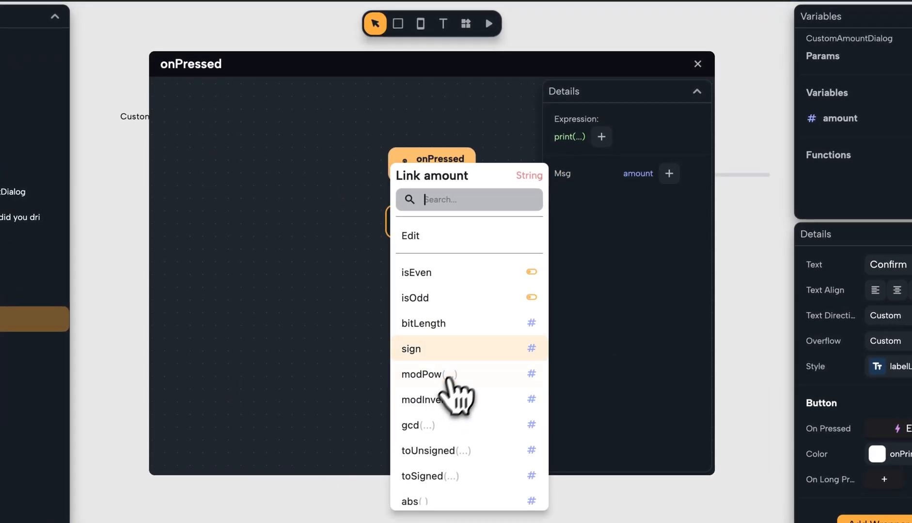
text(to)
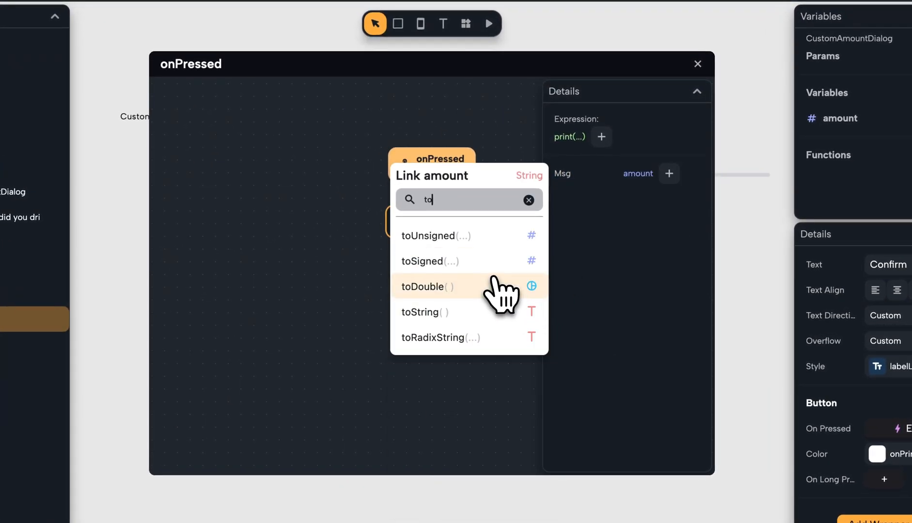
click(477, 309)
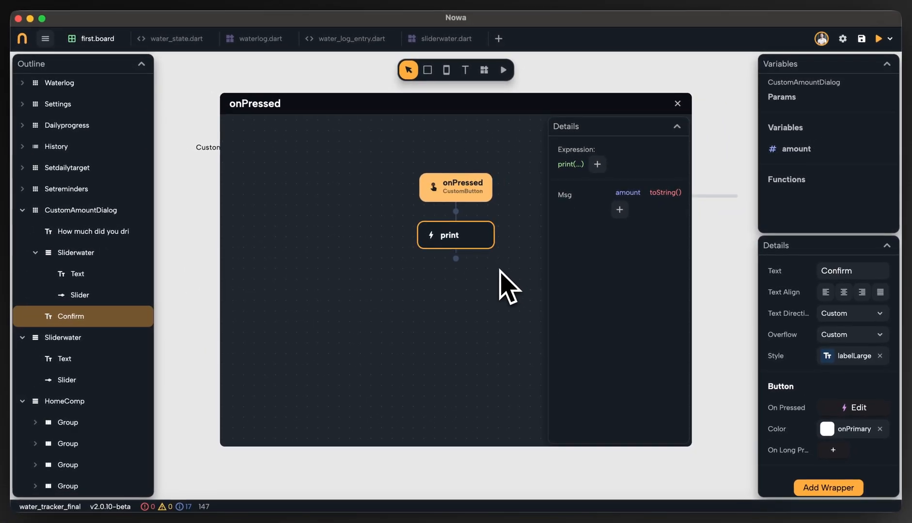
click(486, 263)
click(678, 104)
Preview CustomAmountDialog with the console logs open, confirm before and after sliding to about 499 ml, and close the console.
click(232, 151)
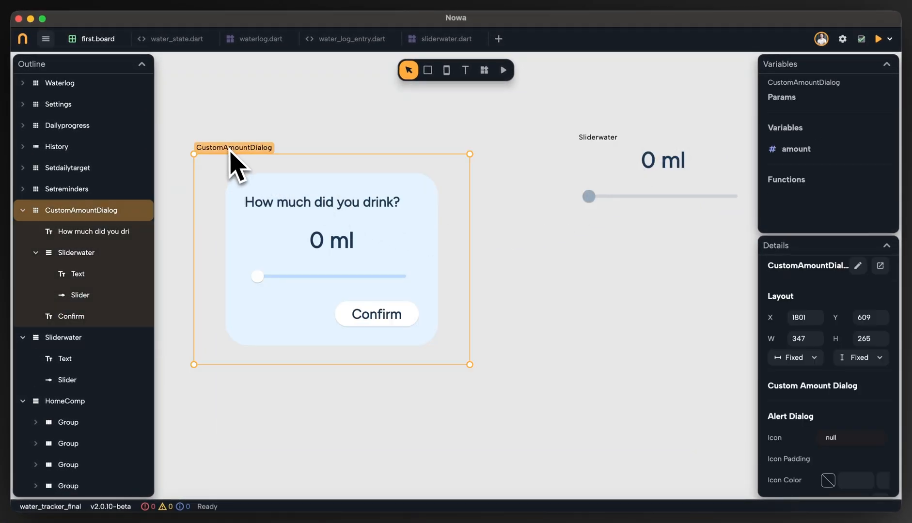
click(506, 71)
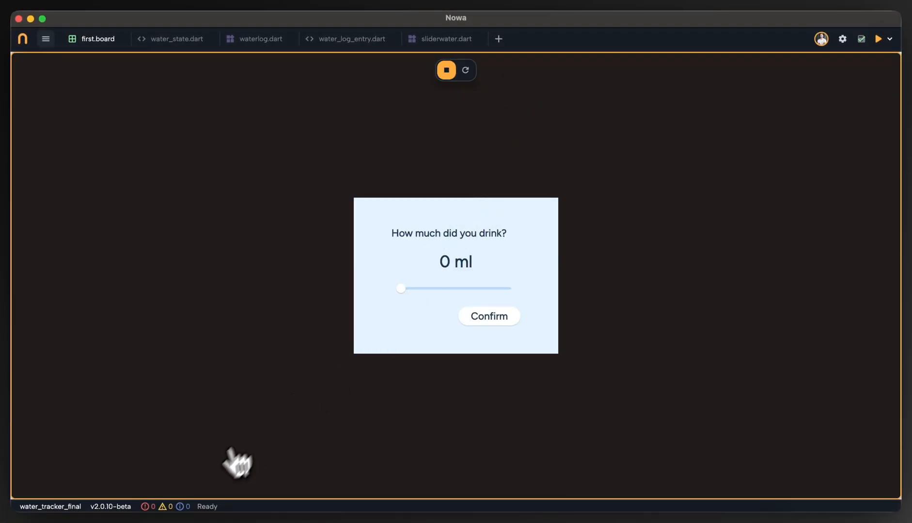
click(165, 508)
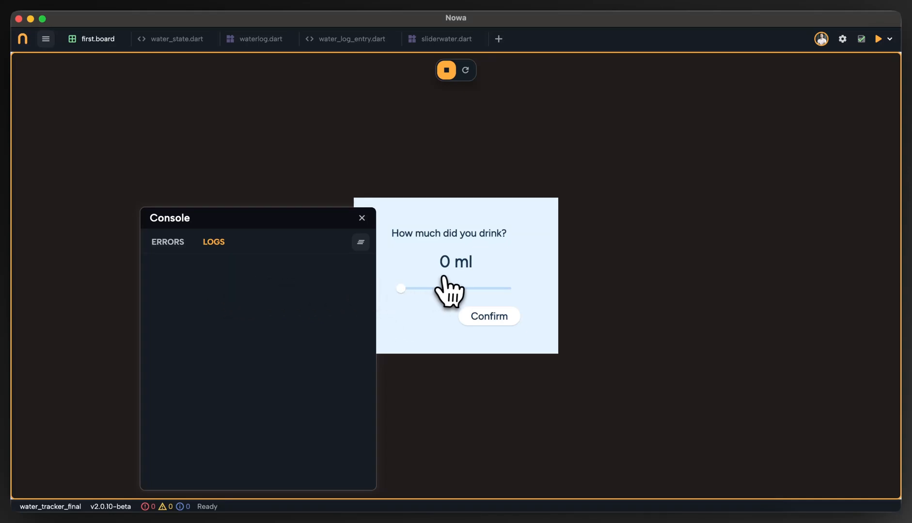
click(509, 320)
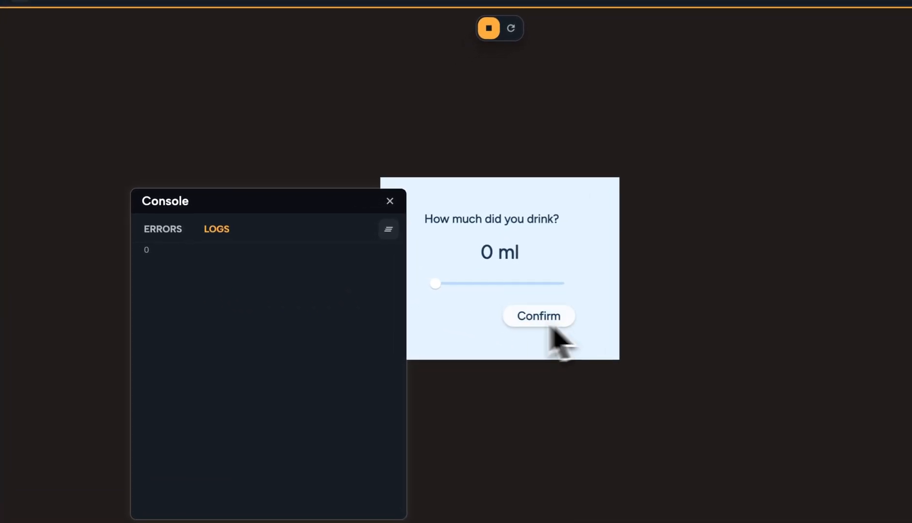
drag(401, 288, 508, 289)
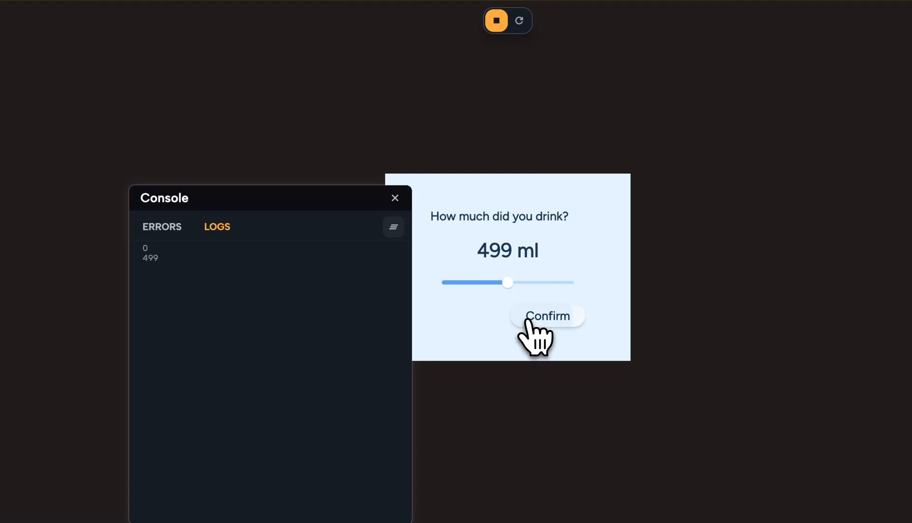
double_click(150, 259)
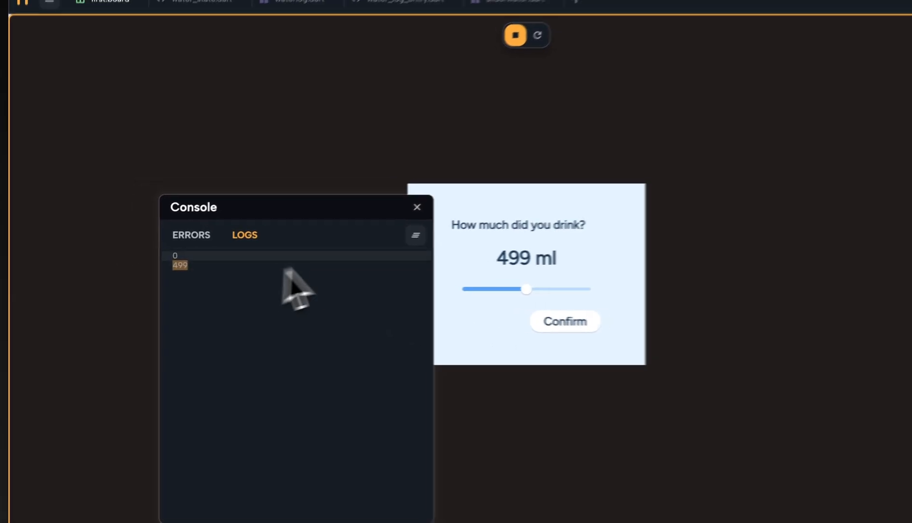
click(417, 207)
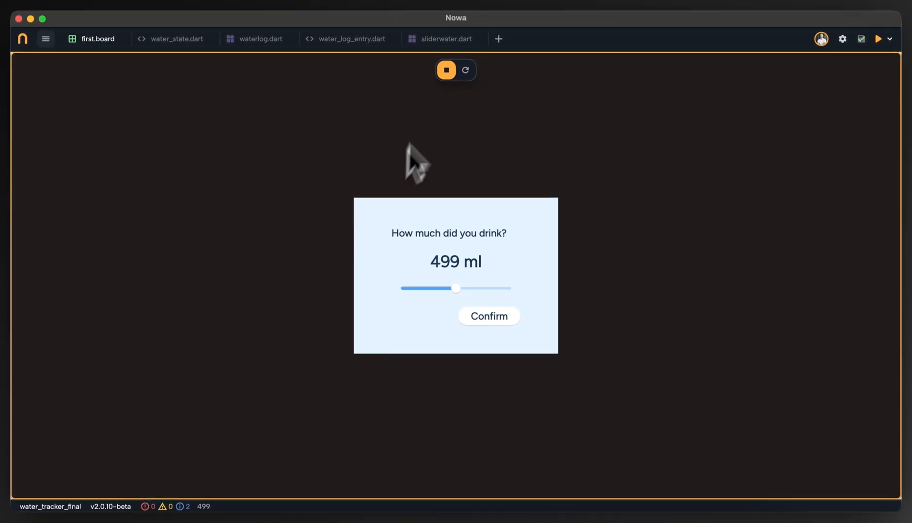
Stop the preview and delete the print node from the Confirm button's onPressed logic.
click(447, 69)
click(378, 321)
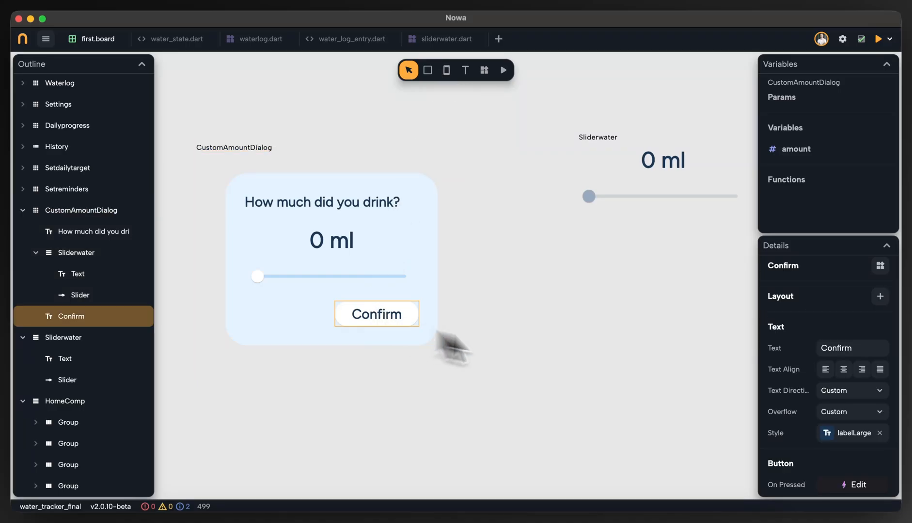
click(854, 485)
click(450, 240)
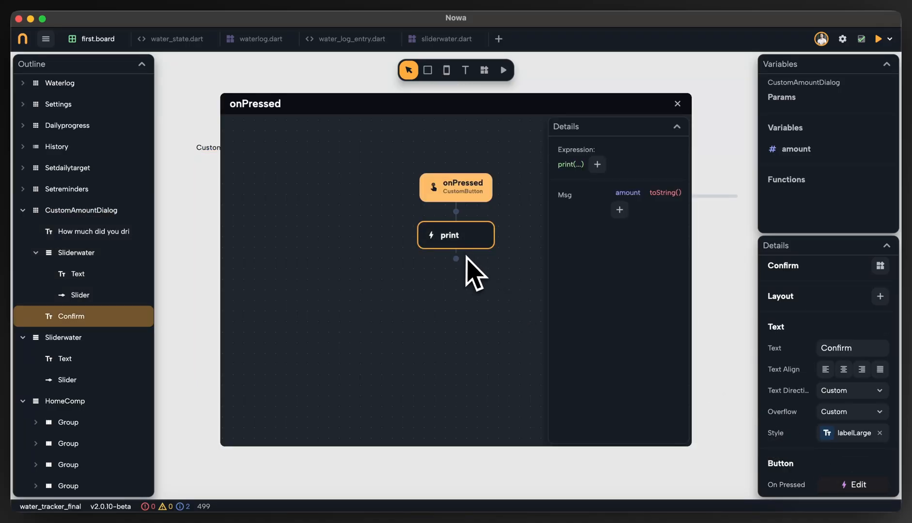
Add a WaterState node directly after onPressed and extend its expression with addWaterLog.
click(456, 212)
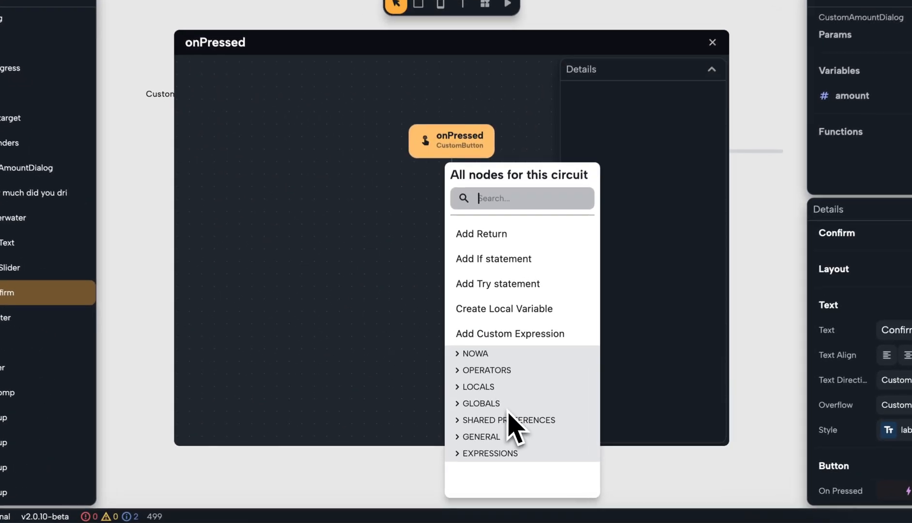
click(500, 411)
scroll(509, 427, down, 5)
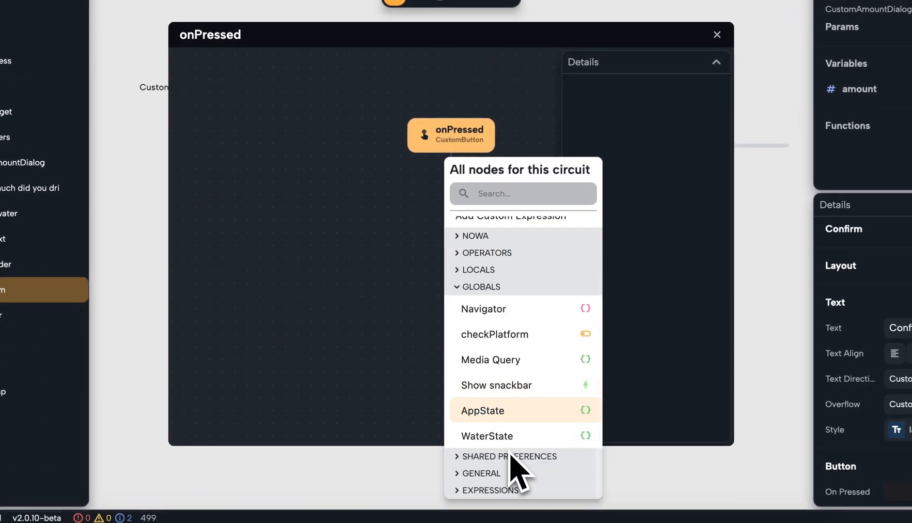
click(516, 436)
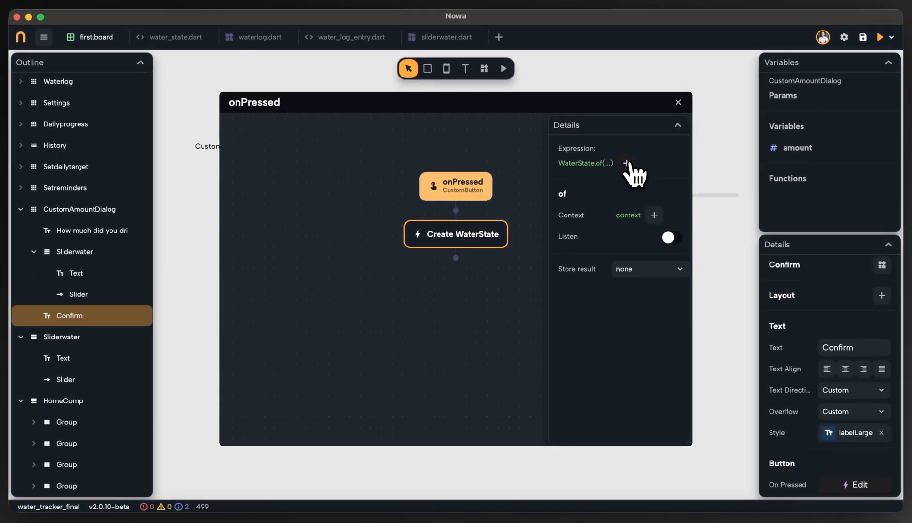
click(632, 152)
click(426, 305)
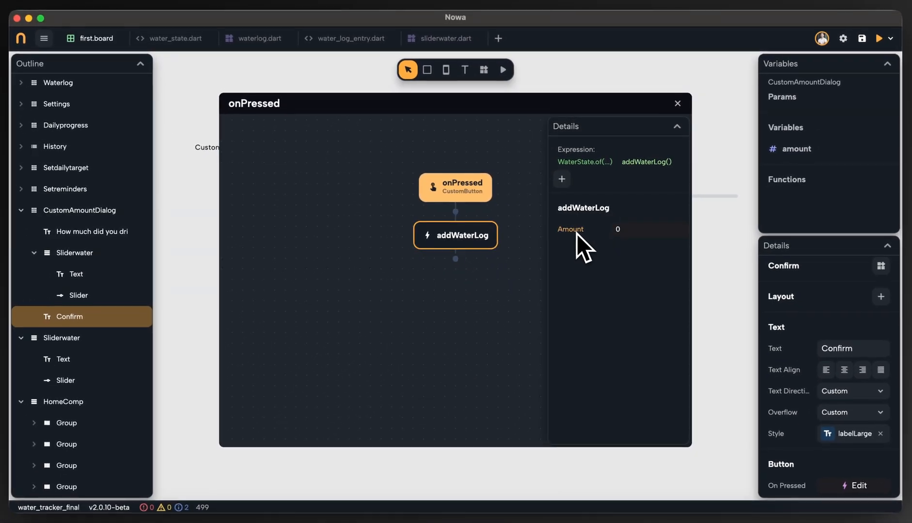
Link the addWaterLog node's Amount to the local amount variable and close the logic editor.
click(575, 230)
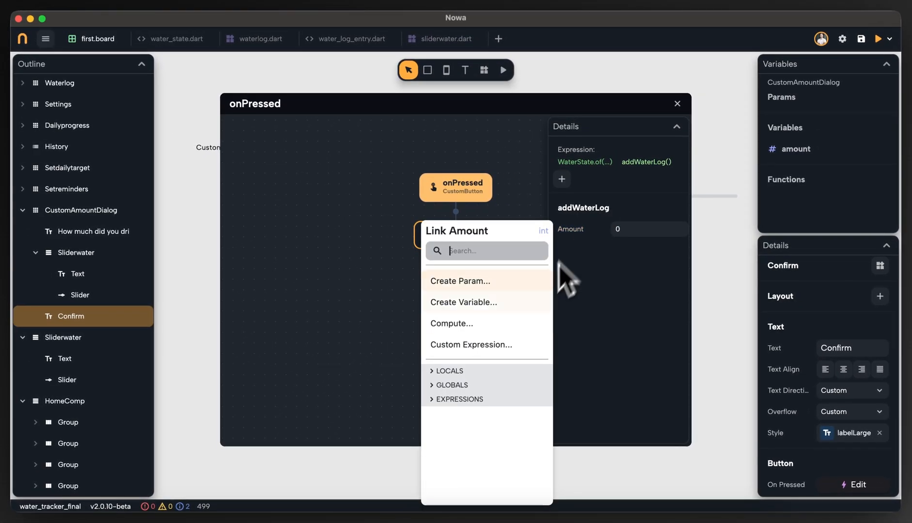
click(480, 372)
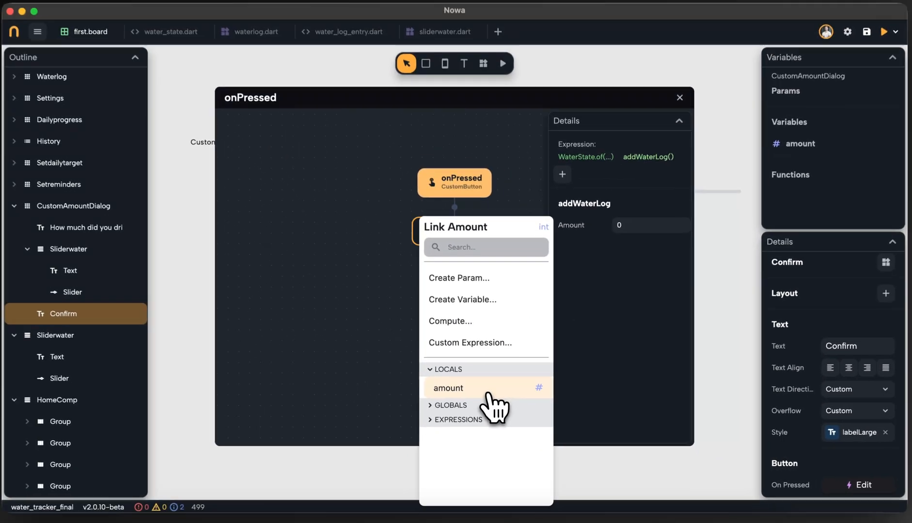
click(490, 390)
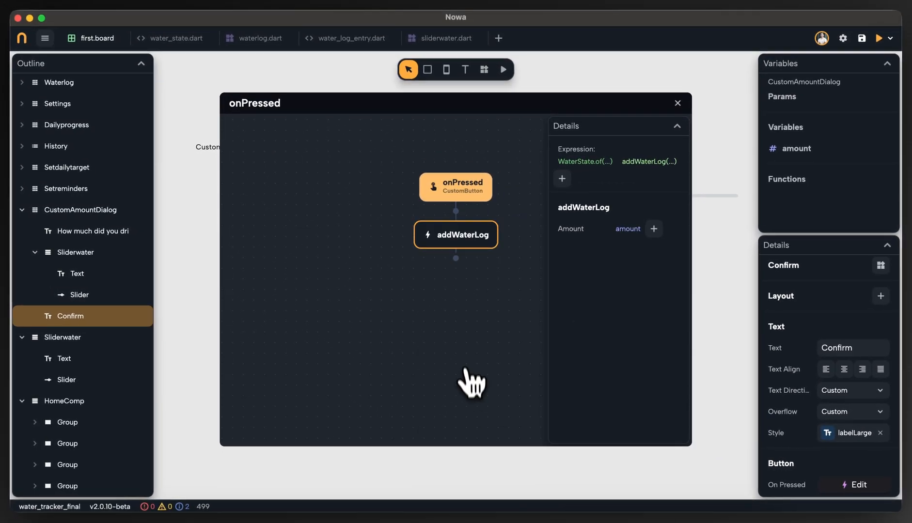
click(680, 98)
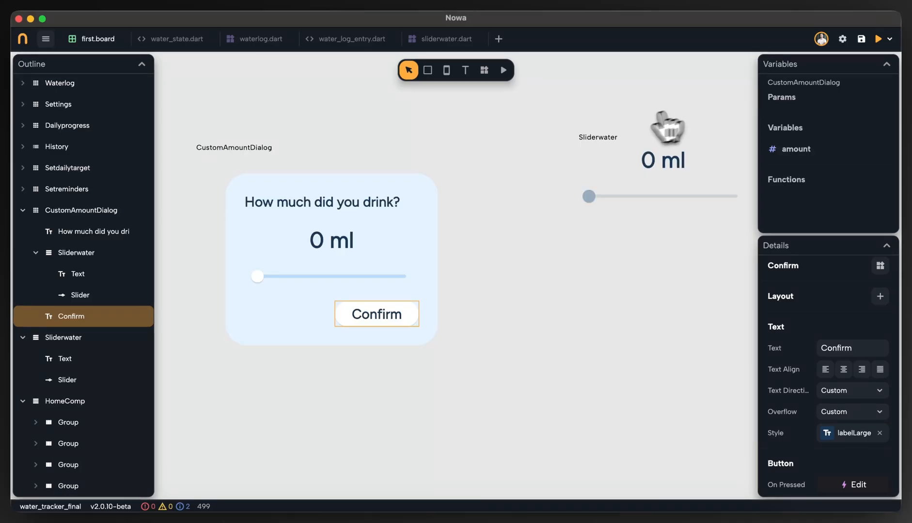
Preview the home page, confirm a custom amount of about 409 ml in the dialog, and stop the preview.
click(548, 119)
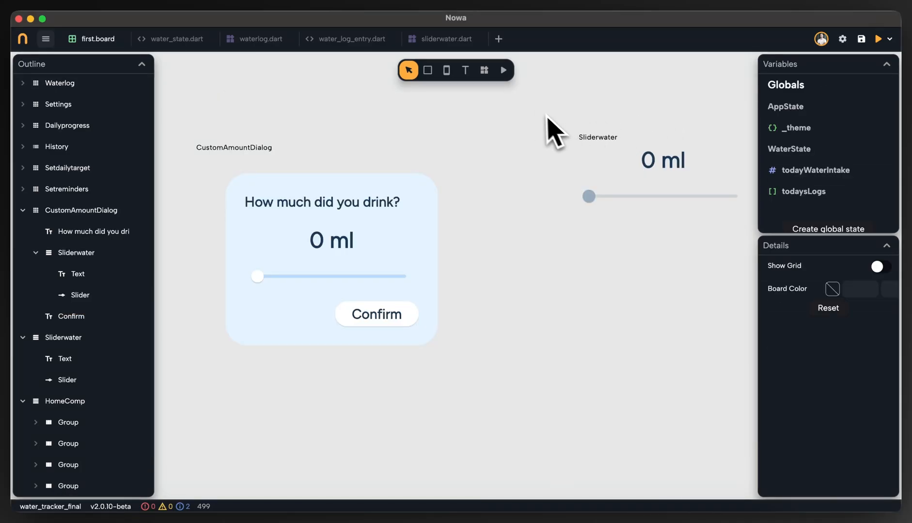
click(505, 71)
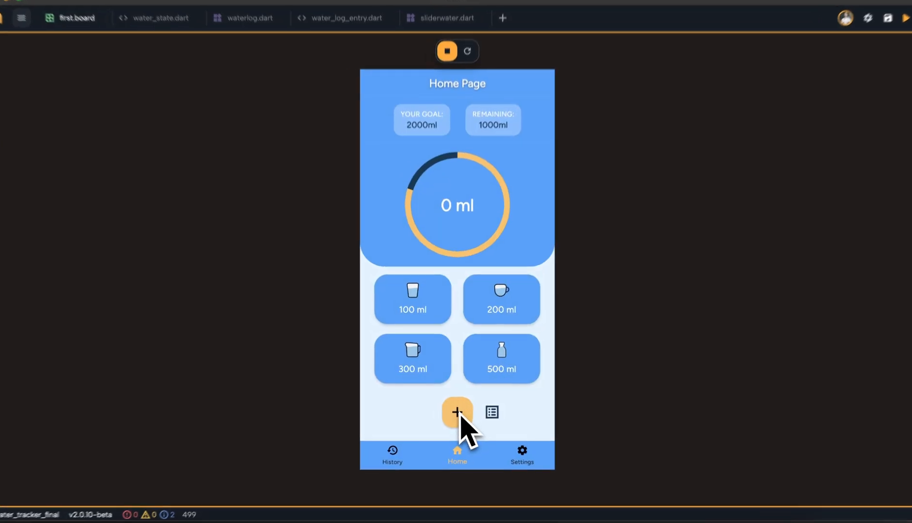
click(456, 411)
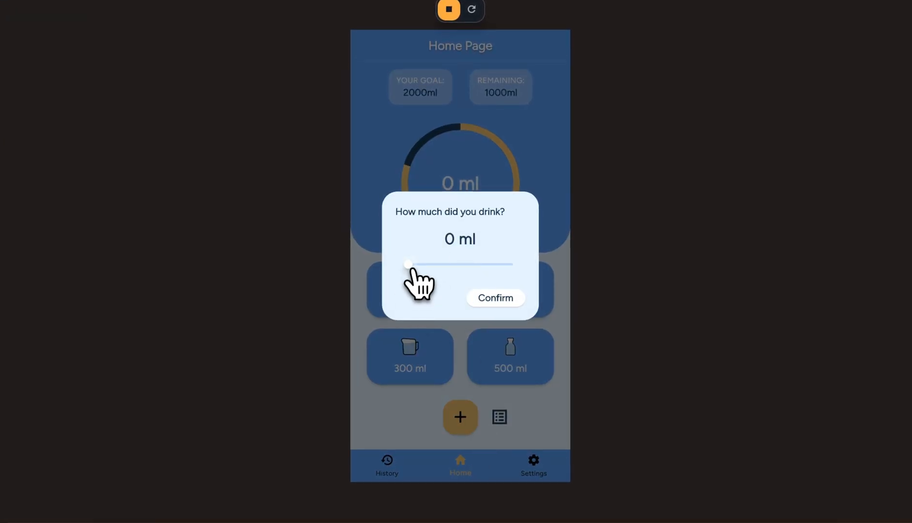
drag(461, 266, 466, 287)
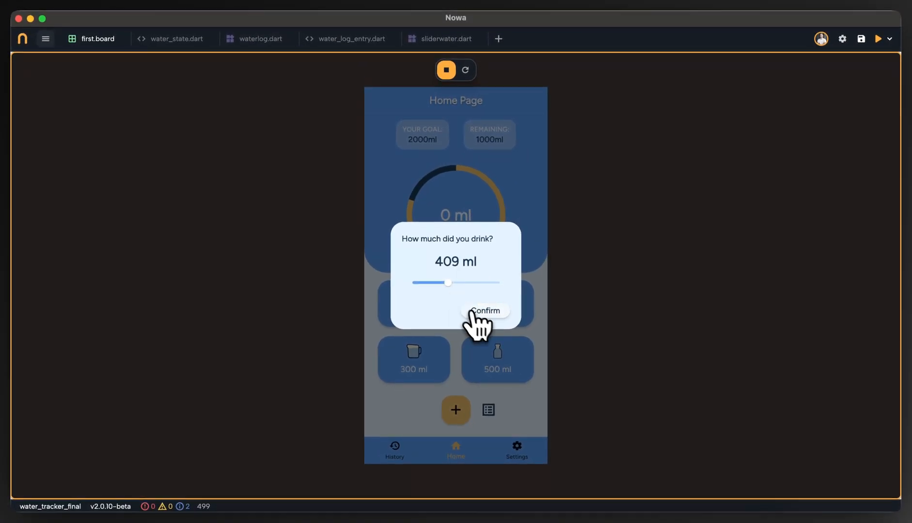
click(480, 311)
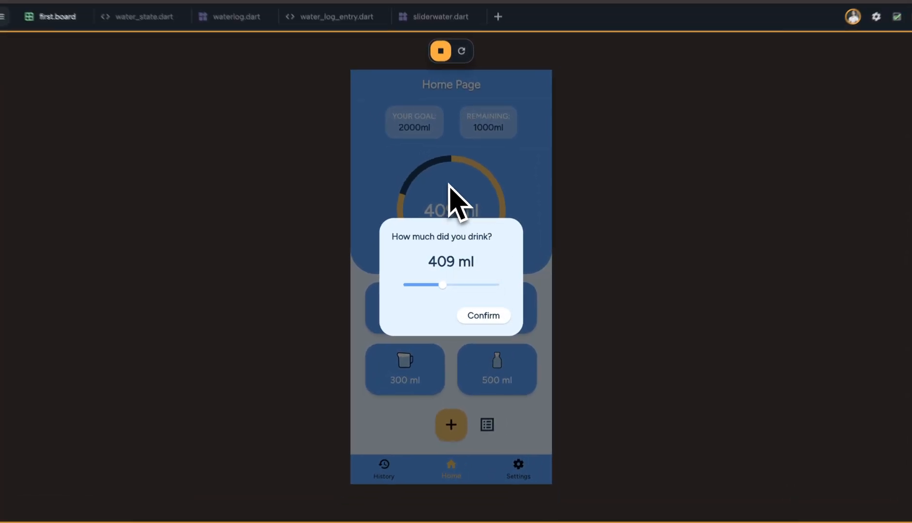
click(435, 31)
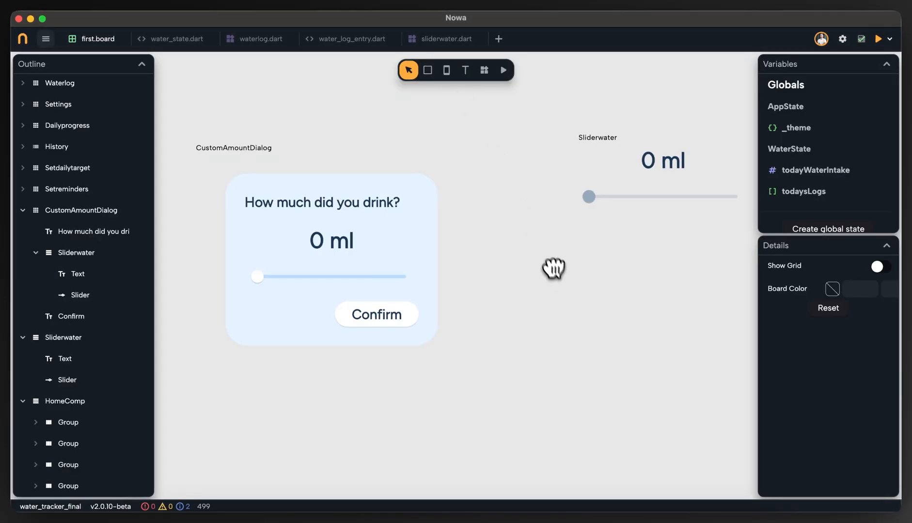
Add a Navigator node after addWaterLog in the Confirm button's onPressed logic.
scroll(554, 268, right, 1)
click(398, 317)
scroll(856, 386, down, 2)
click(857, 407)
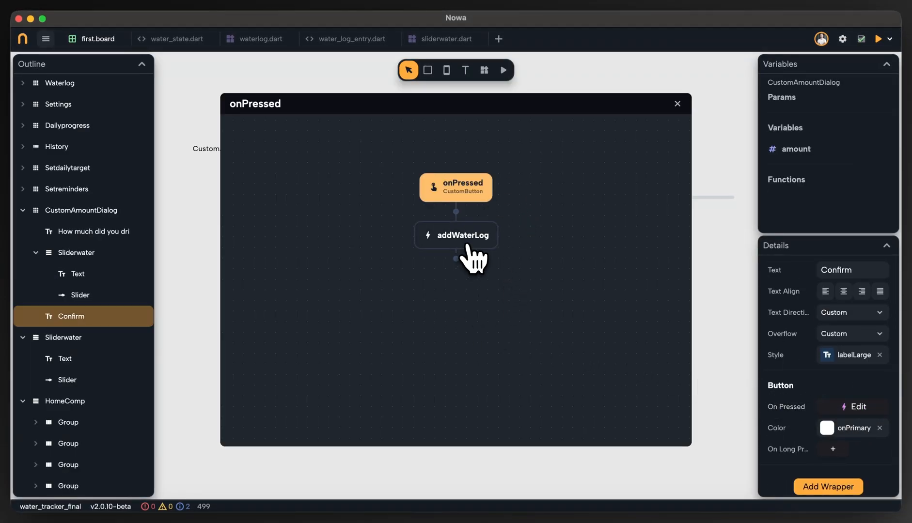
click(458, 258)
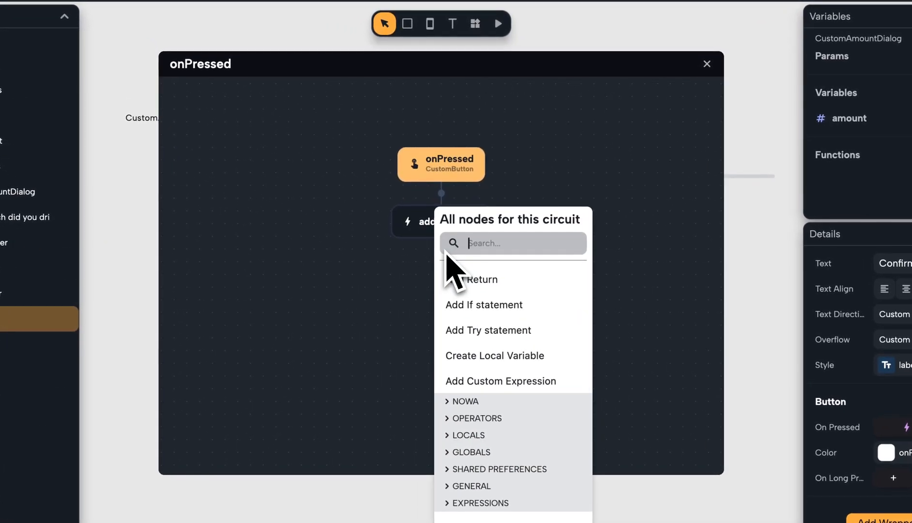
text(nav)
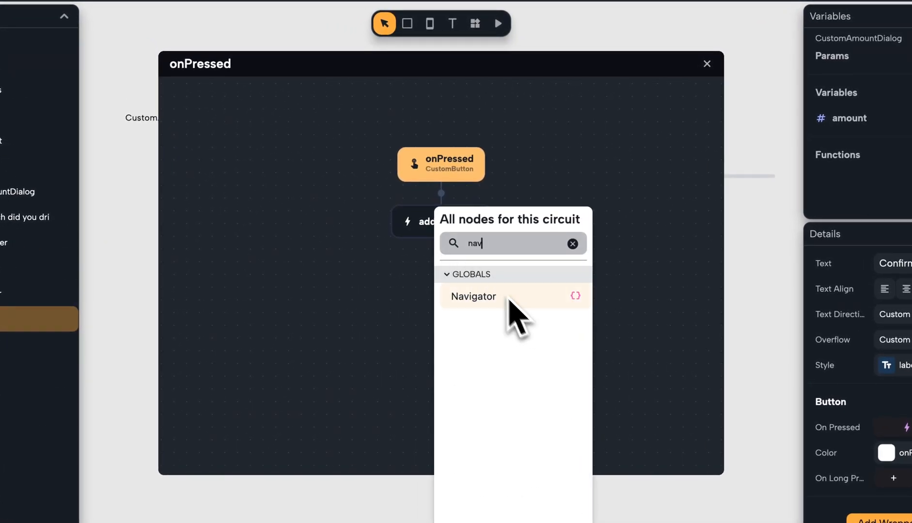
click(468, 296)
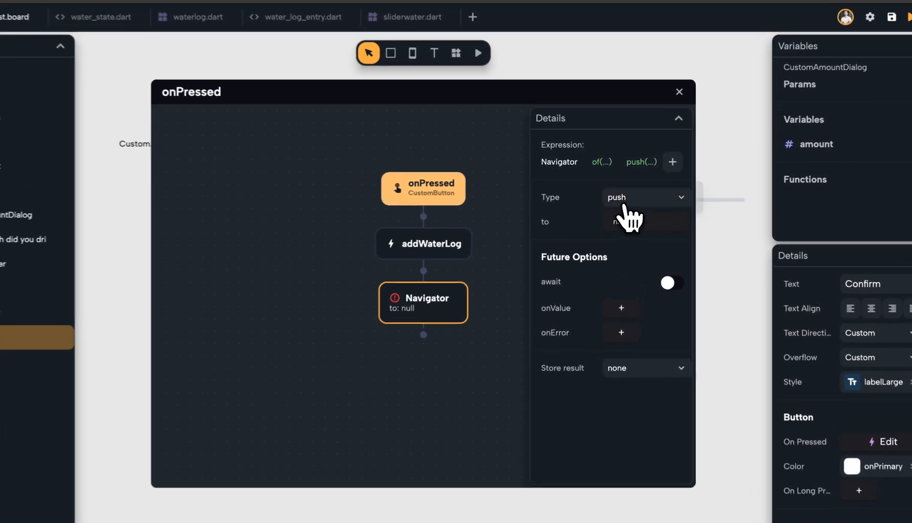
Set the Navigator node's type to pop and close the logic editor.
click(630, 195)
click(626, 168)
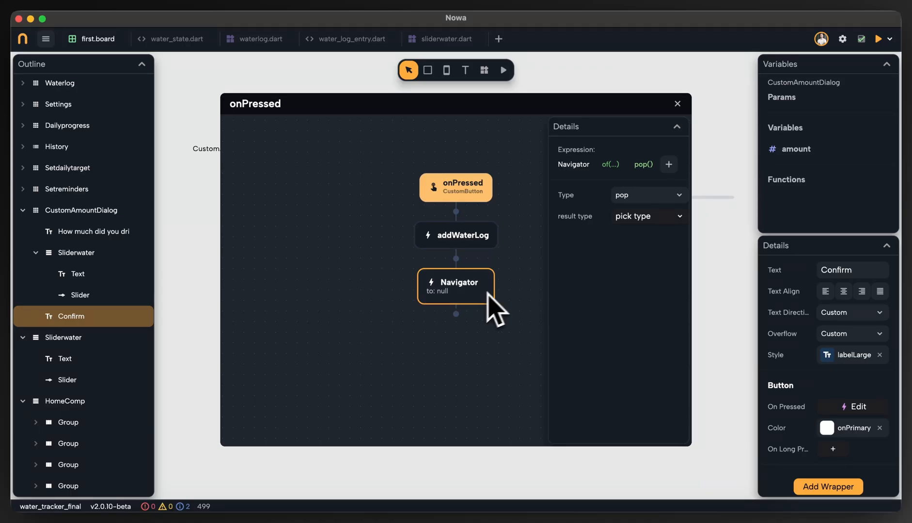
click(677, 103)
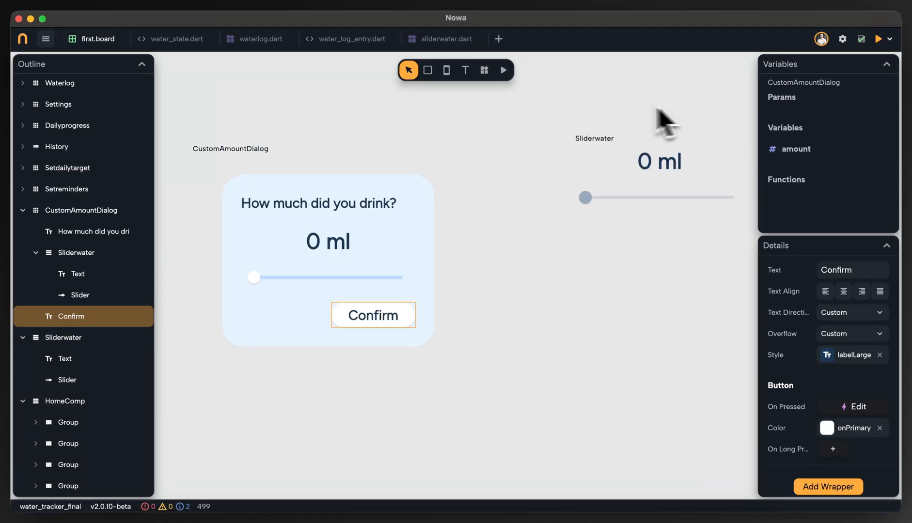
Log a custom amount of about 274 ml in the home page preview and check it in Daily Logs.
click(514, 81)
click(505, 71)
click(457, 417)
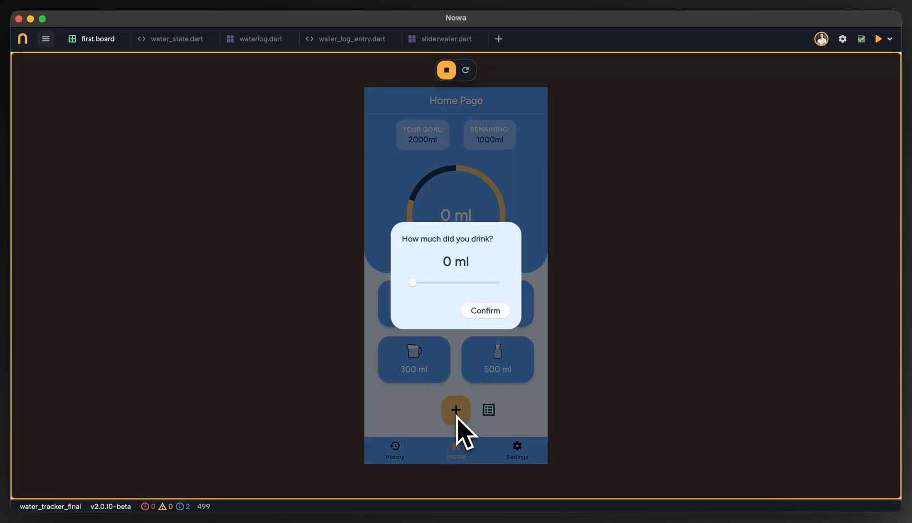
drag(458, 271, 434, 271)
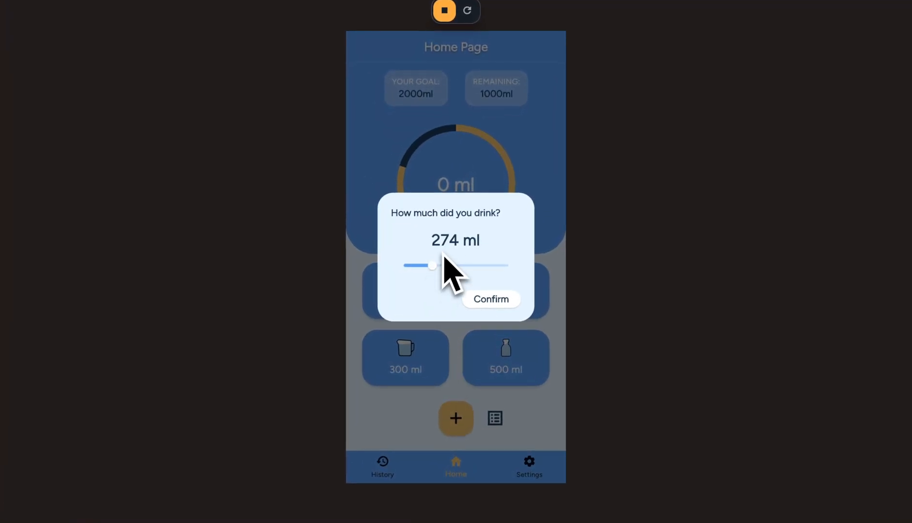
click(475, 301)
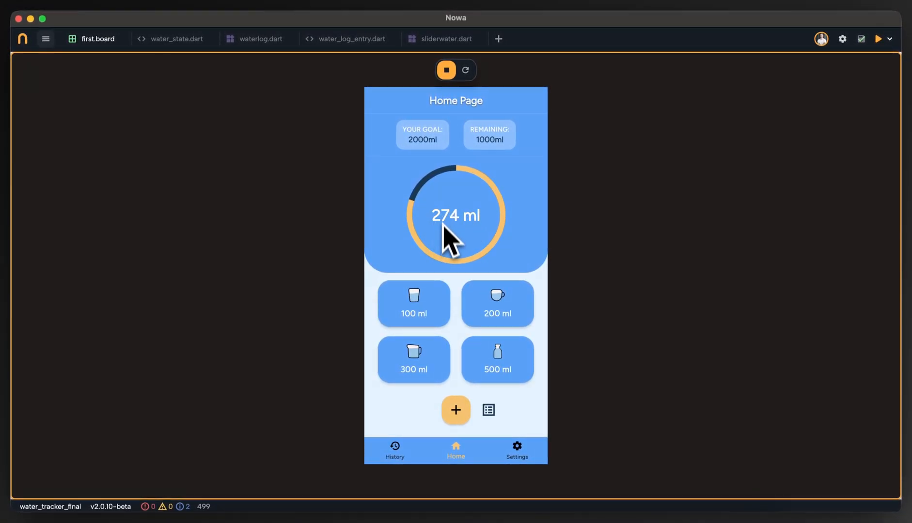
click(489, 410)
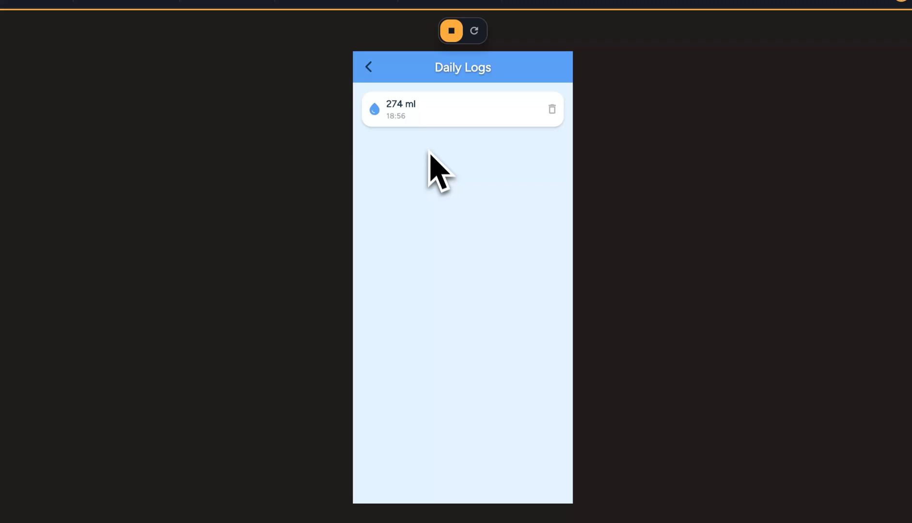
click(369, 67)
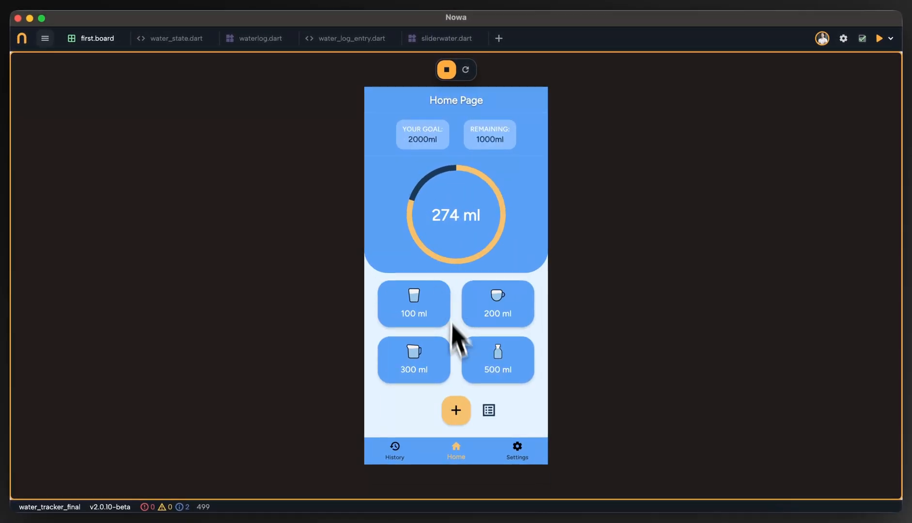
Log a second custom amount of about 777 ml, check it in Daily Logs, and stop the preview.
click(456, 411)
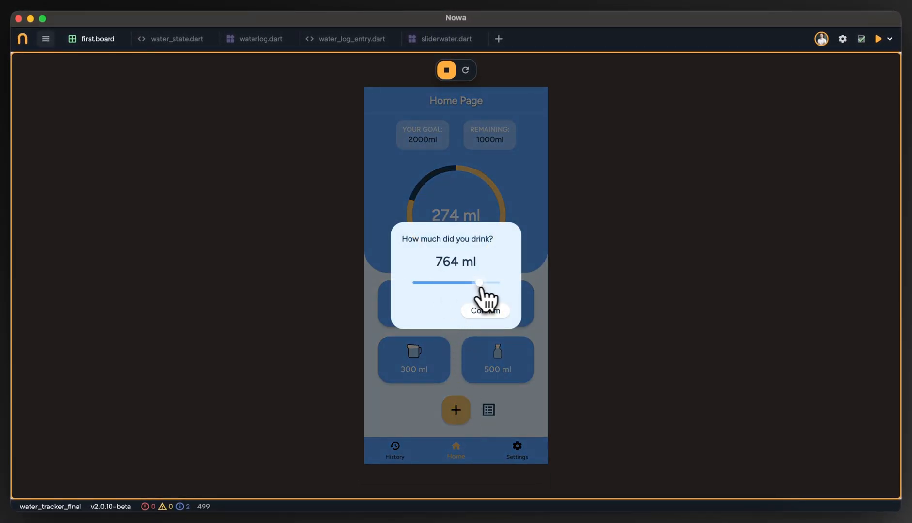
click(492, 311)
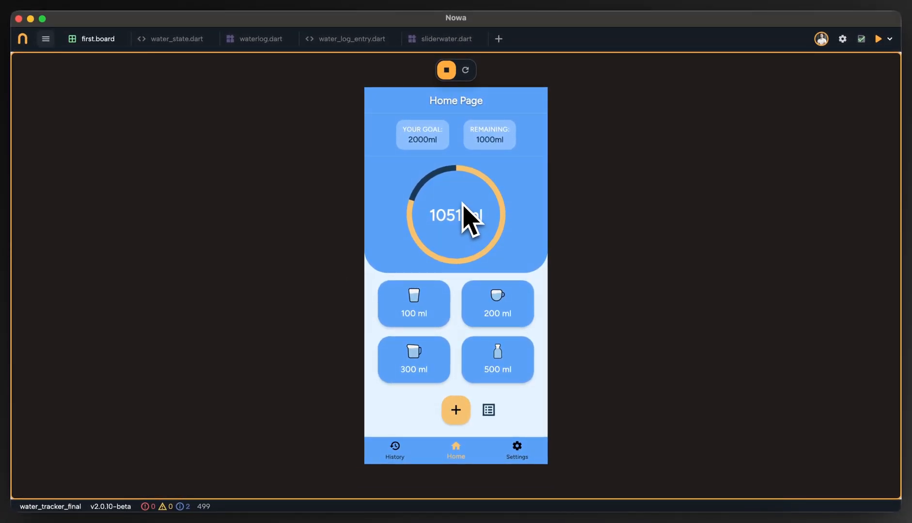
click(488, 410)
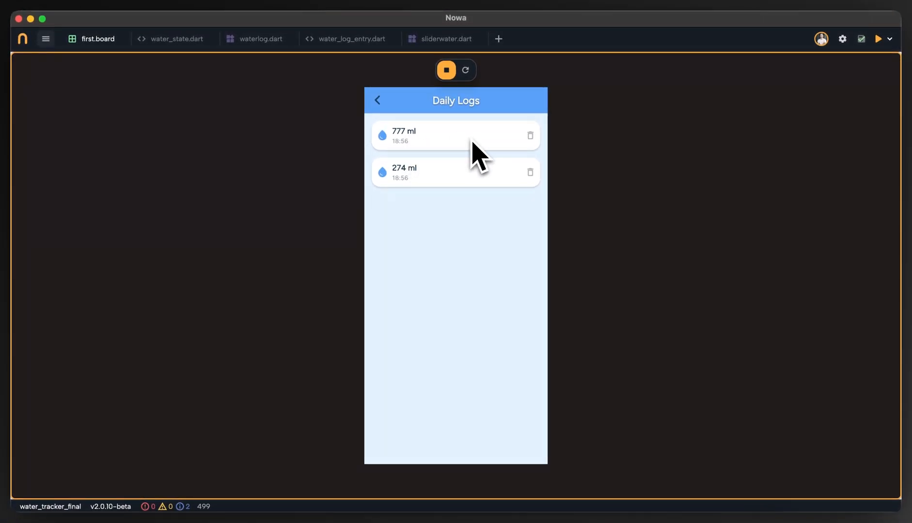
click(450, 73)
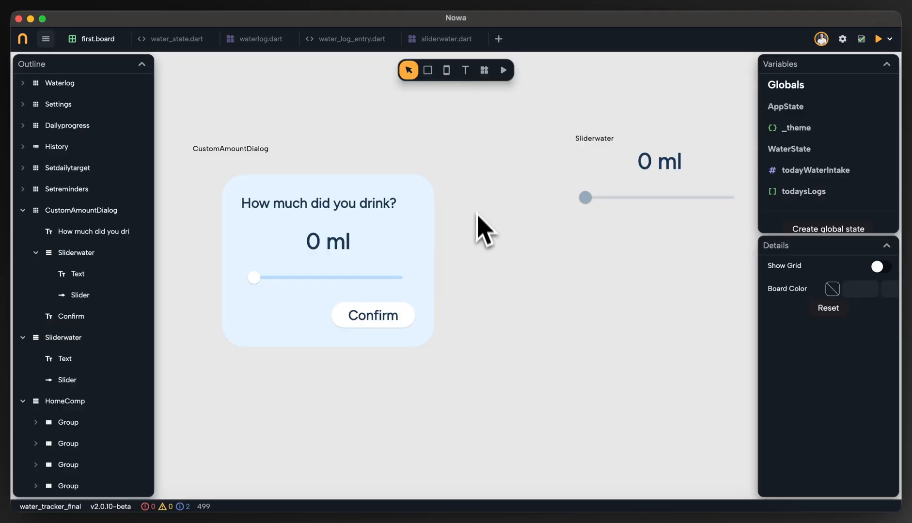
Examine the board's Setdailytarget dialog and the goal and remaining fields on HomePage.
scroll(498, 254, down, 5)
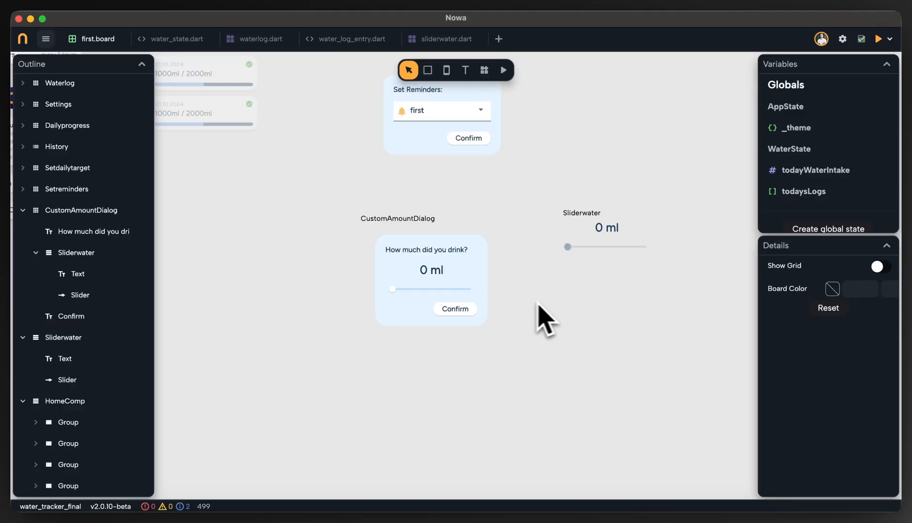
scroll(538, 306, down, 5)
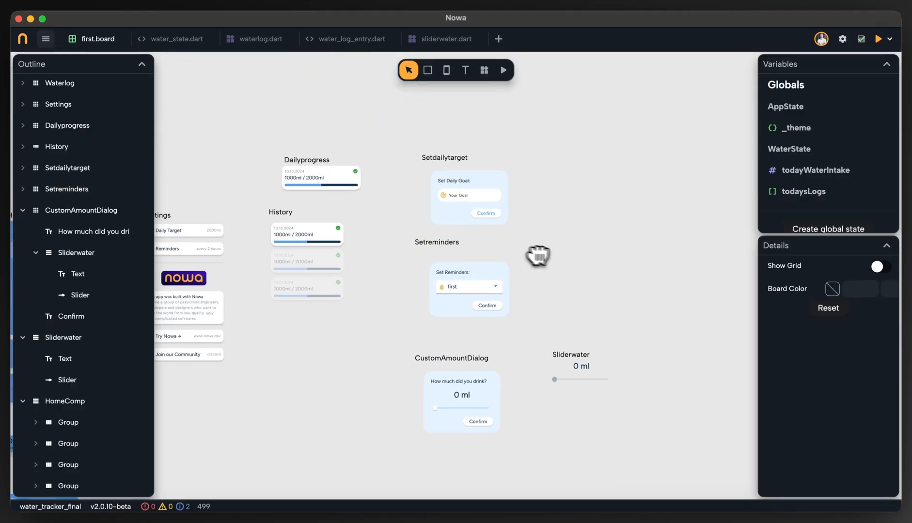
scroll(475, 218, up, 5)
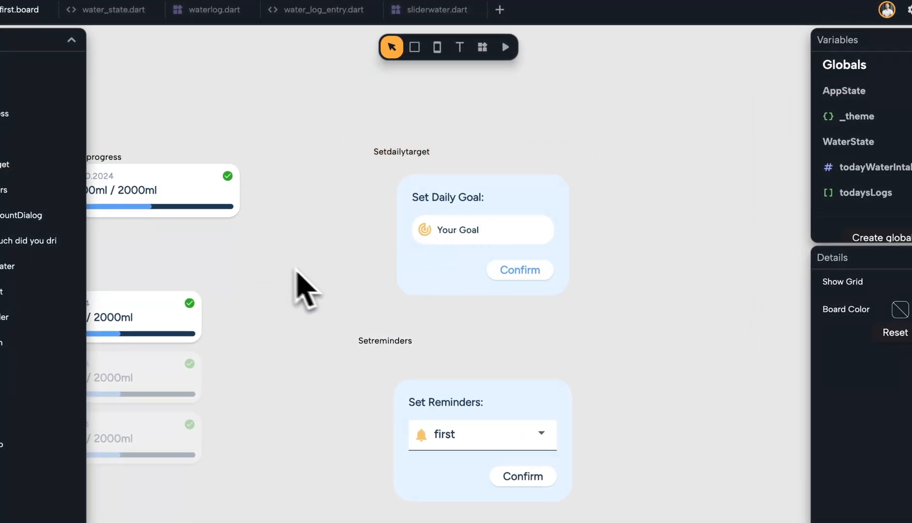
scroll(284, 285, down, 3)
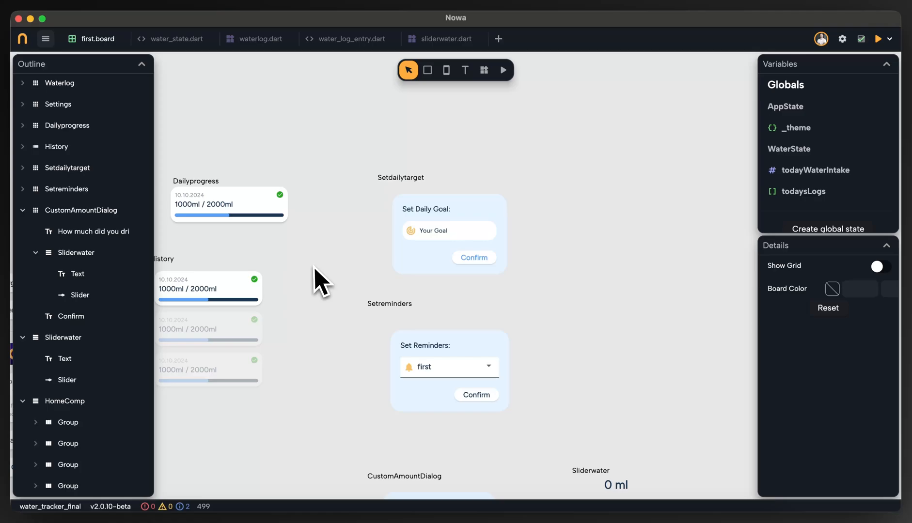
scroll(314, 269, left, 12)
scroll(422, 275, down, 3)
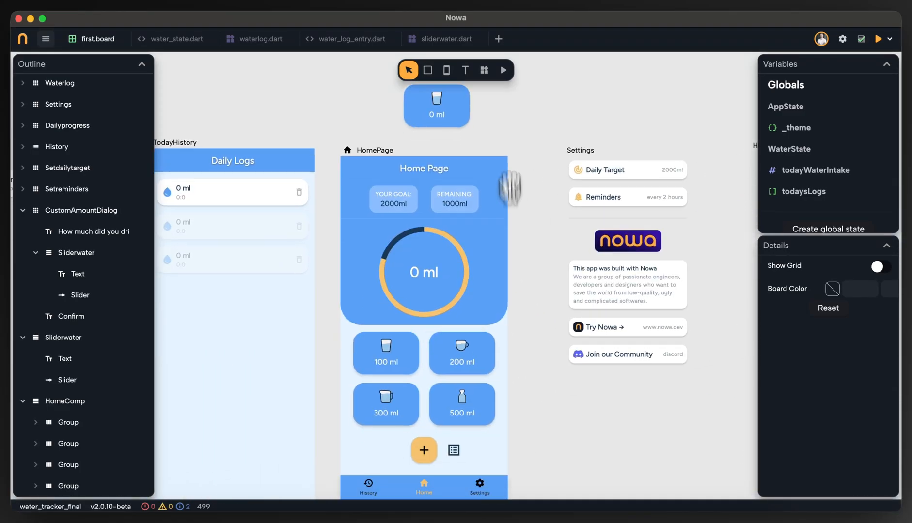
scroll(443, 194, up, 4)
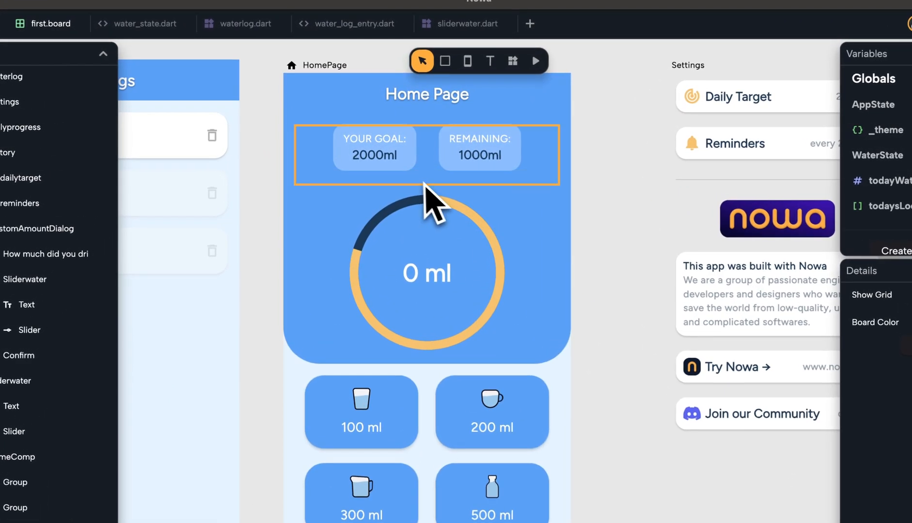